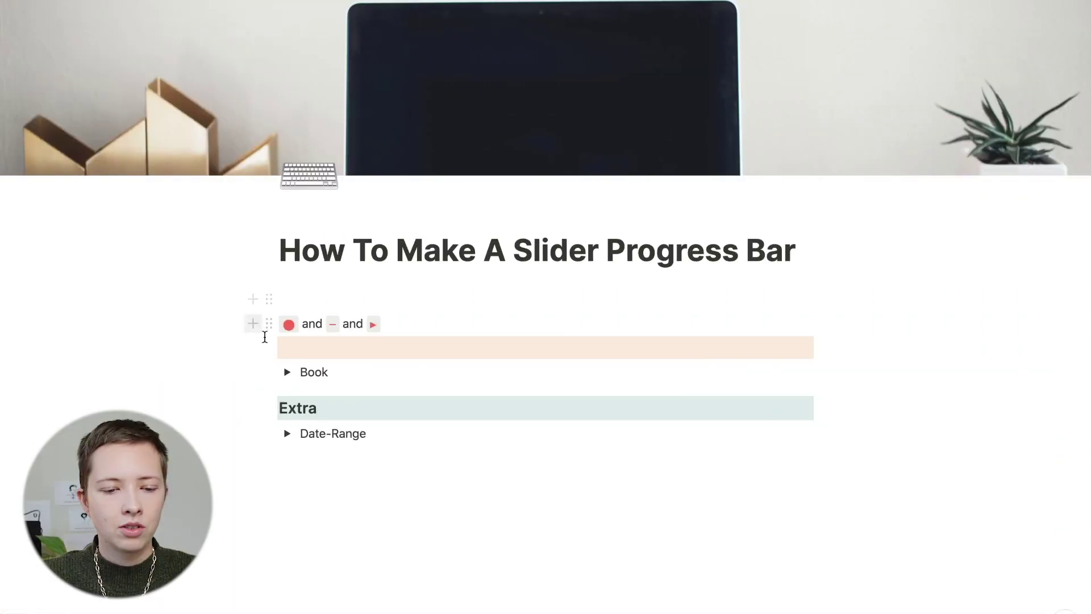
Step: Expand the Book toggle and view its progress table
click(287, 372)
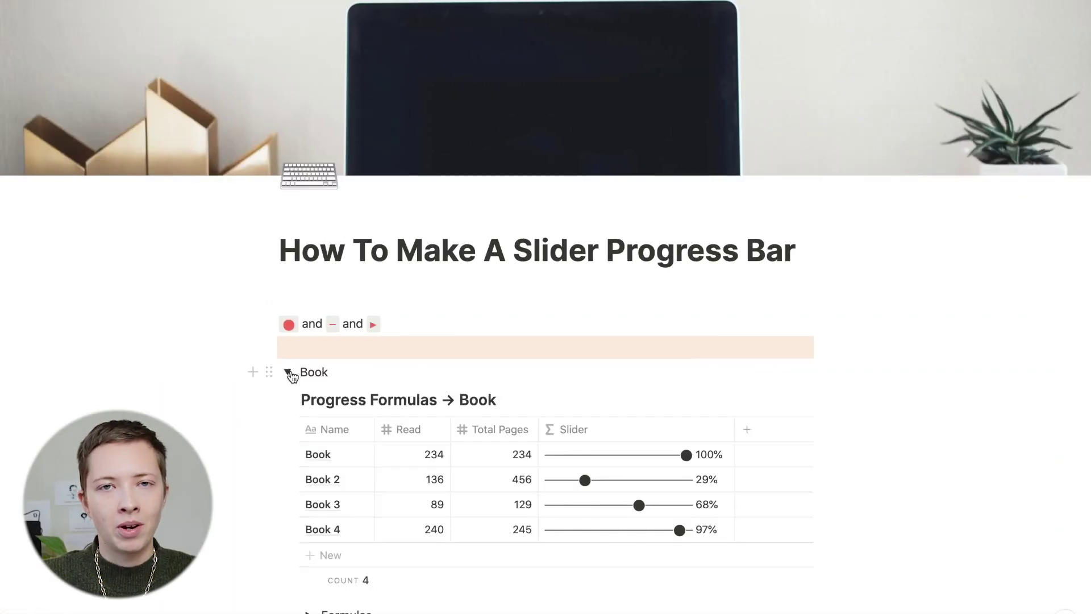
scroll(290, 370, down, 5)
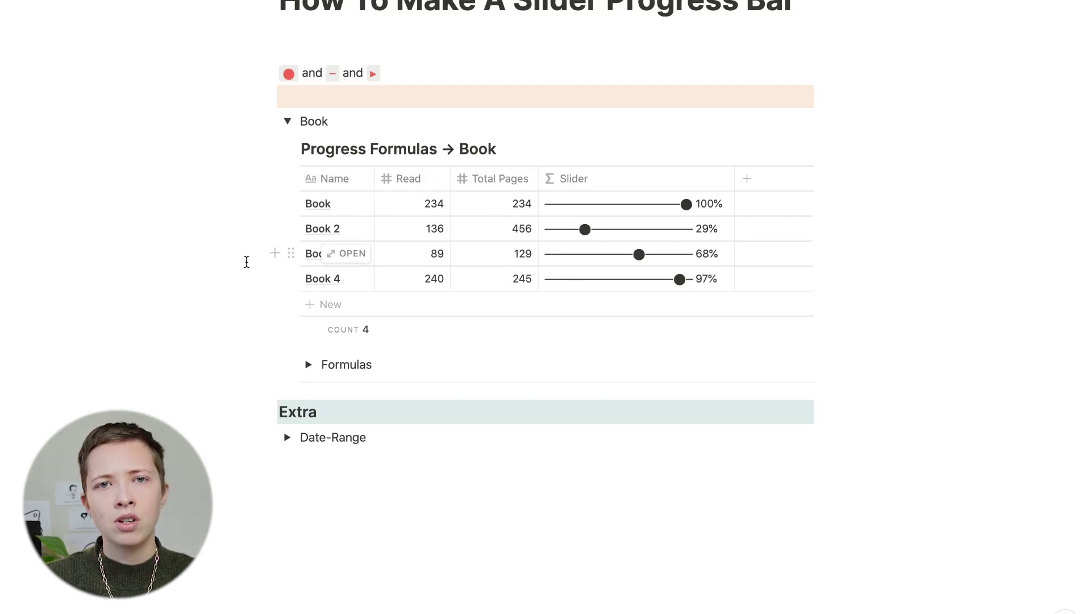
Step: Inspect the Date-Range example under Extra, including the start and end dates of its entry, and collapse its toggle again
scroll(247, 262, down, 1)
click(288, 435)
scroll(285, 432, down, 4)
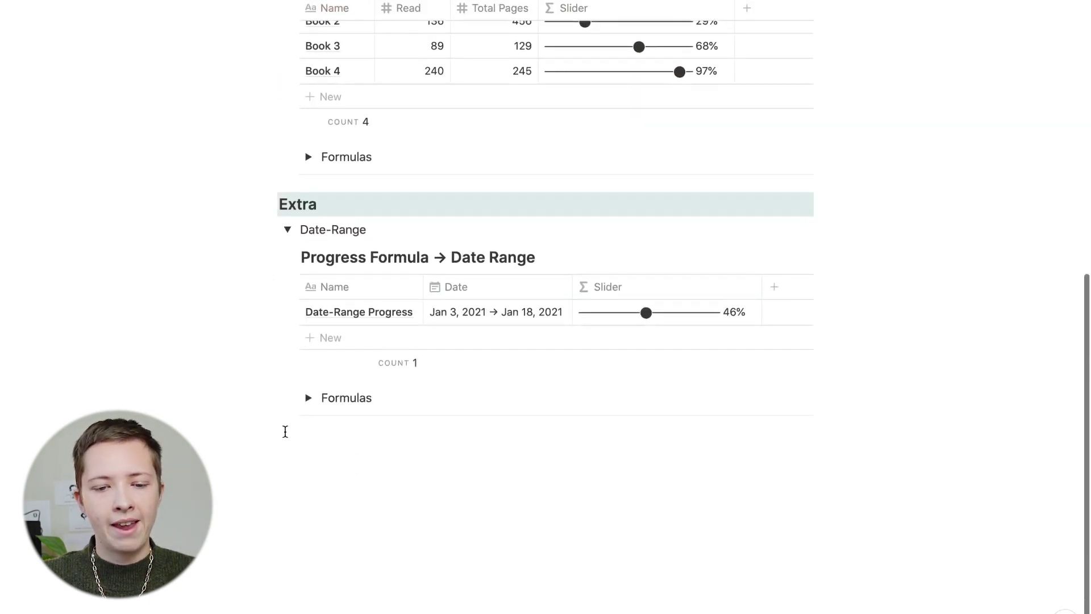
click(470, 314)
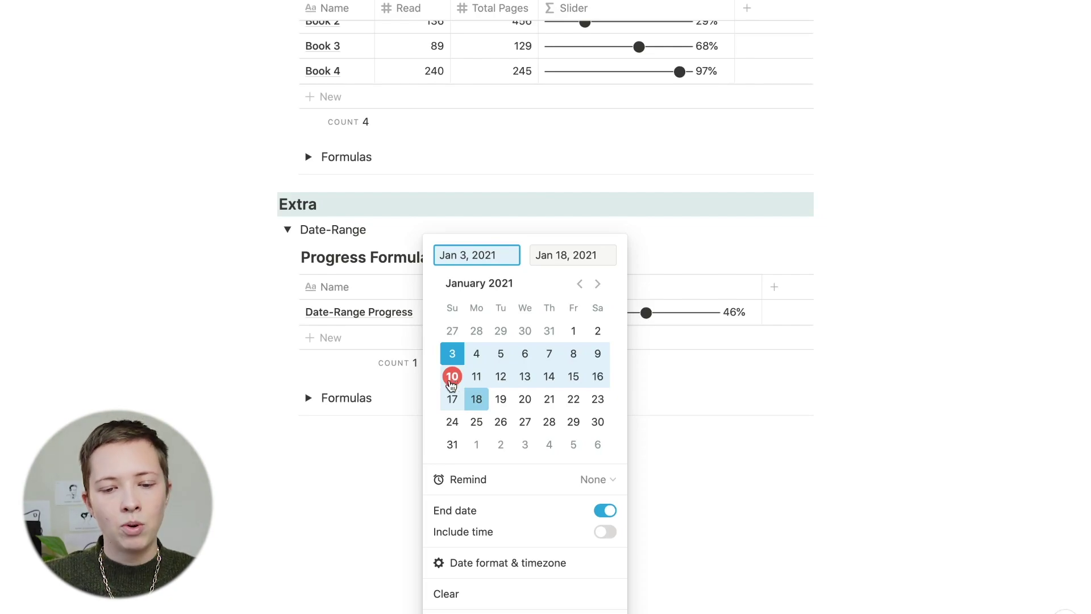
click(233, 352)
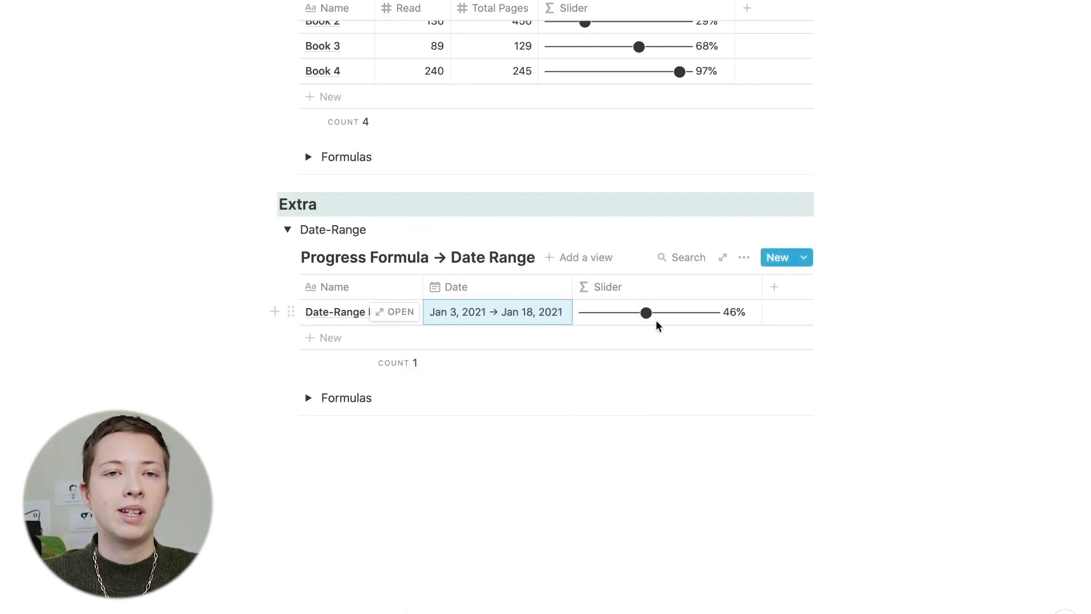
click(287, 229)
Step: Clear the Slider formula in the Book progress table
scroll(290, 225, up, 3)
click(603, 308)
key(Escape)
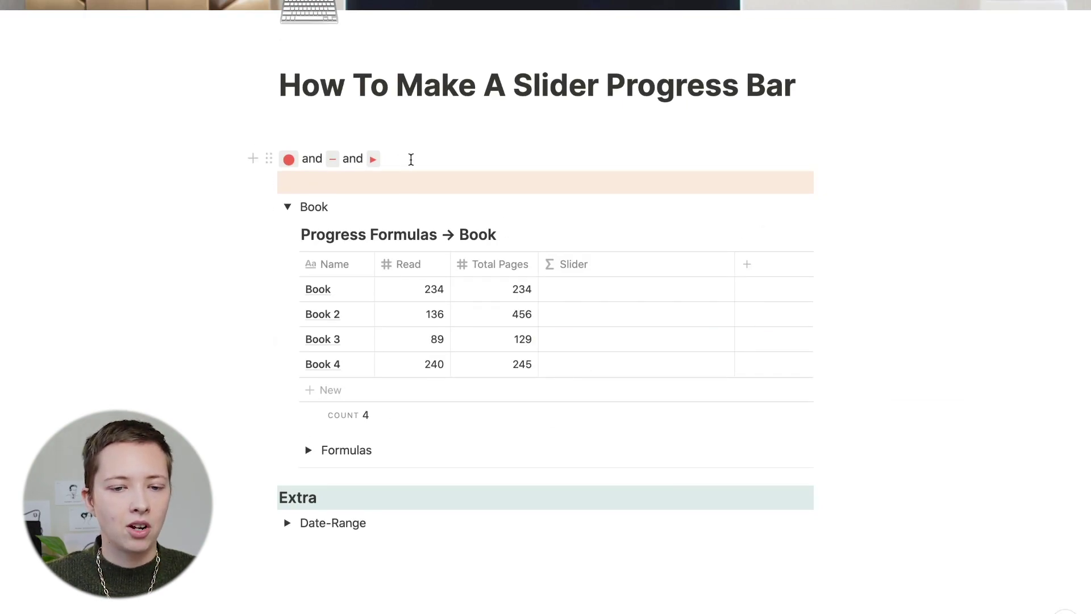
Step: Switch to the Compart Unicode site in the browser, search for "arrow", and browse the listed characters
key(ctrl+Left)
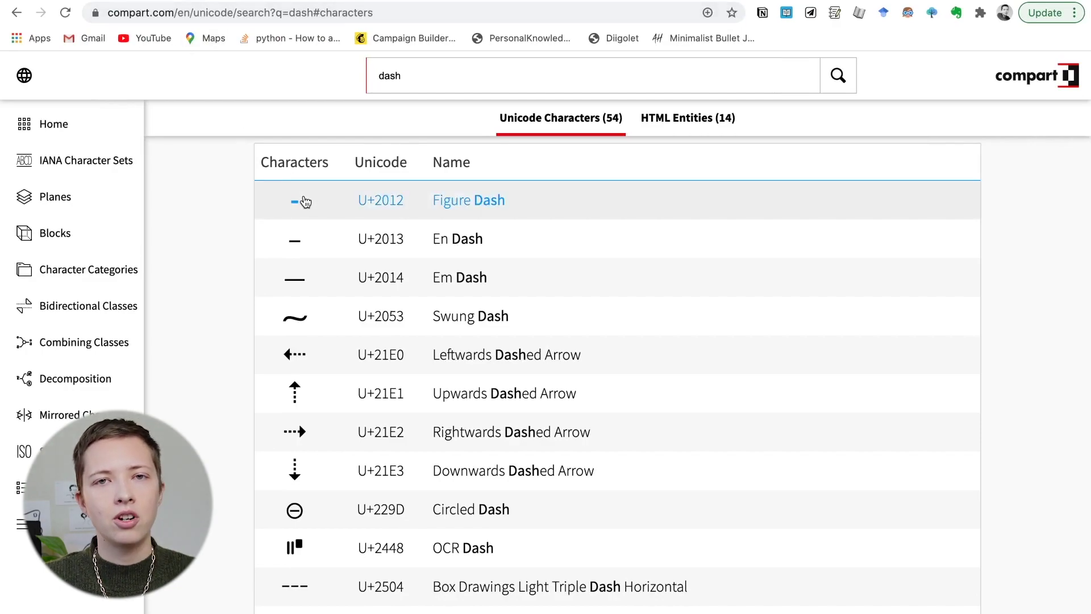
click(367, 73)
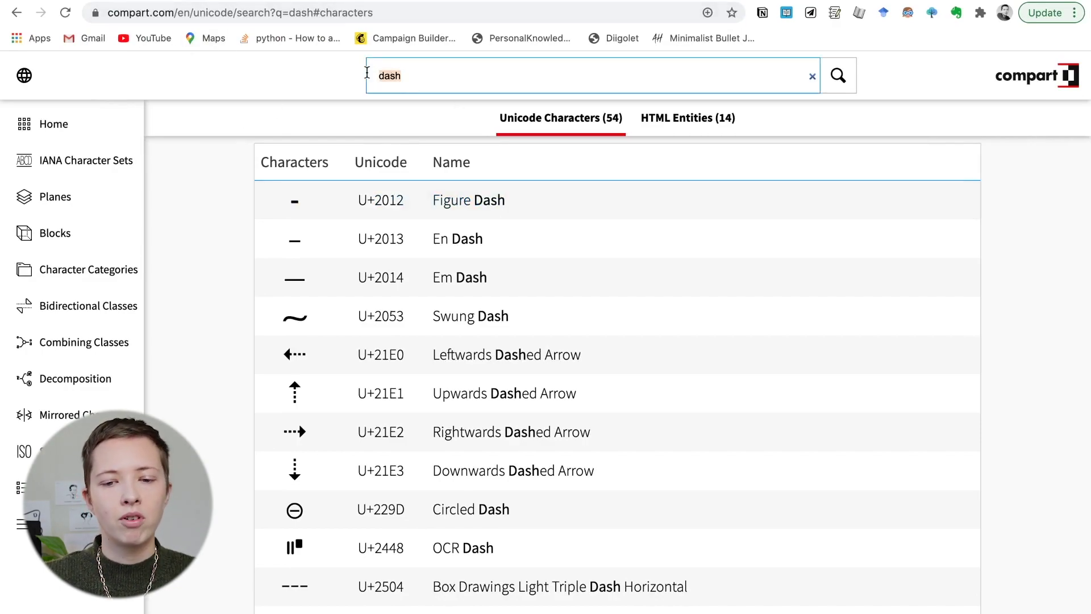
key(BackSpace)
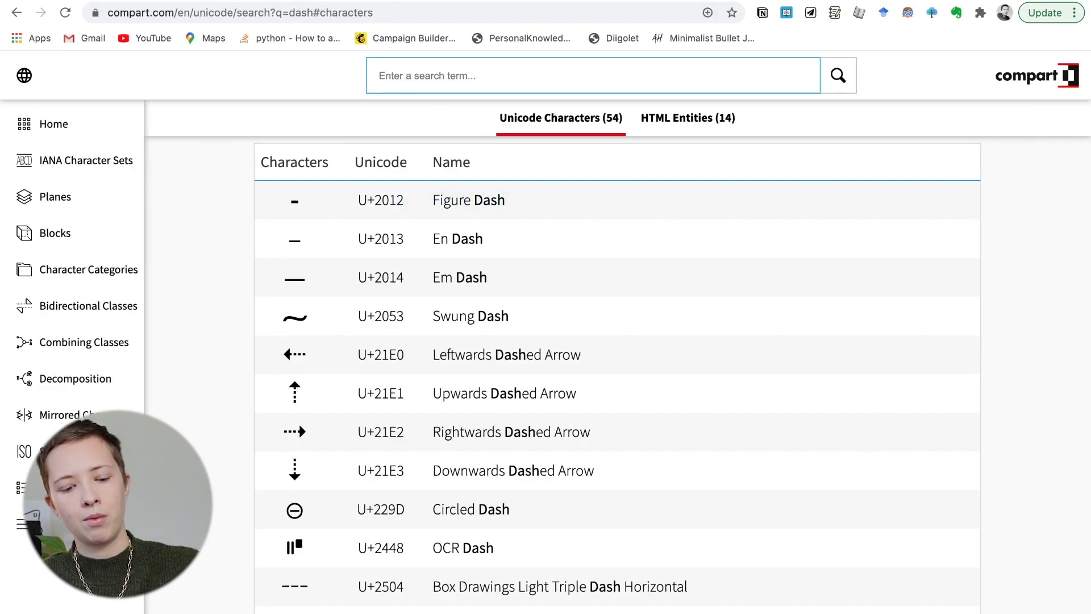
text(arrows)
key(Return)
key(BackSpace)
key(Return)
scroll(332, 350, down, 6)
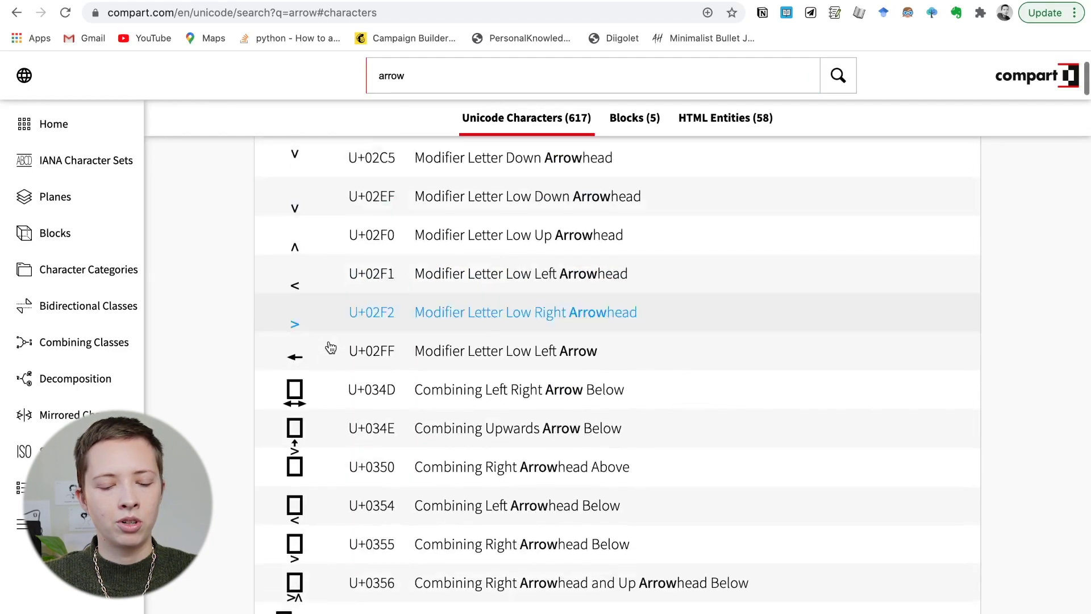
scroll(332, 348, down, 8)
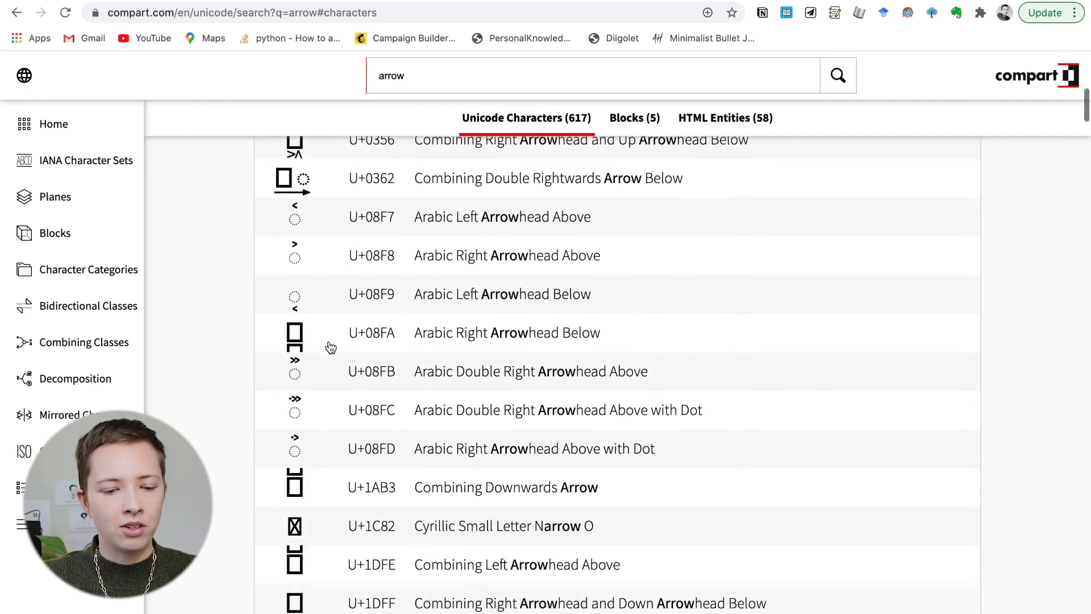
scroll(331, 348, up, 20)
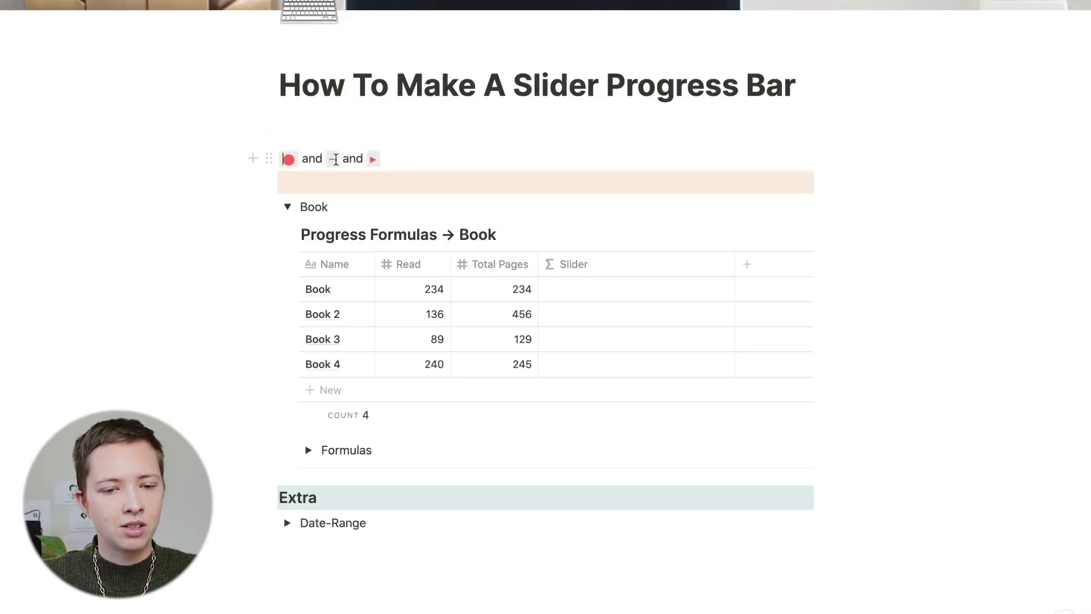
Step: Enter the formula slice("----------", 10) for the Slider property of the Book table, using ten dashes as the text
drag(280, 159, 420, 159)
click(568, 290)
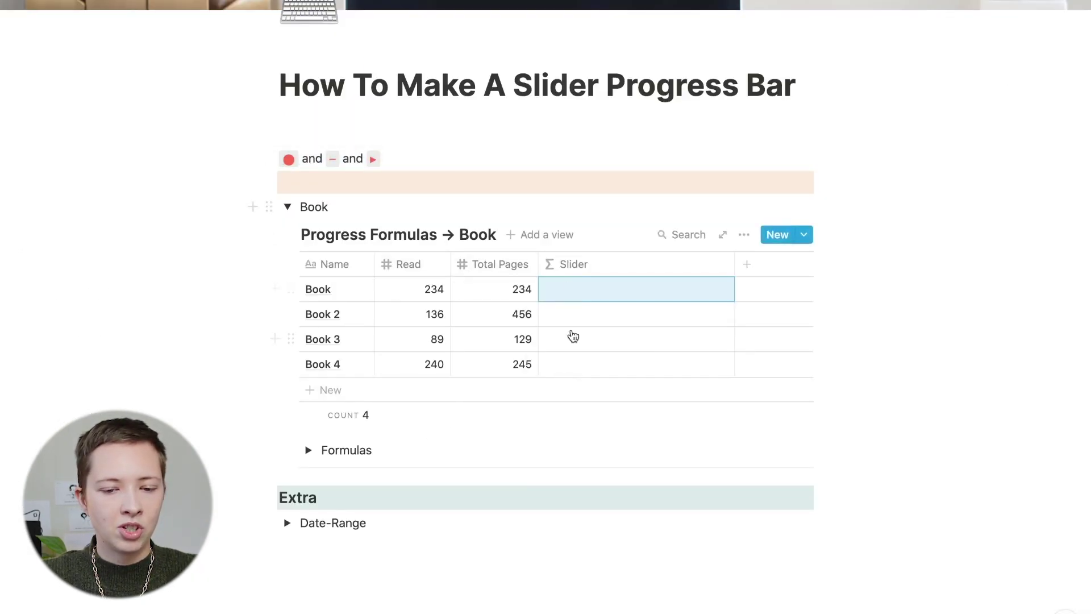
click(569, 291)
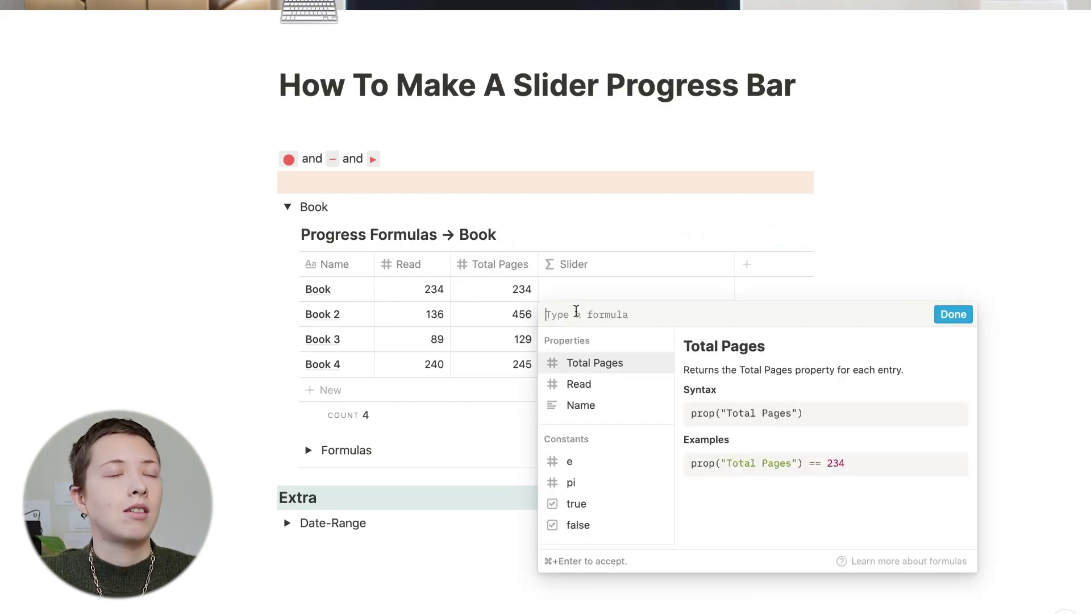
text(slice()
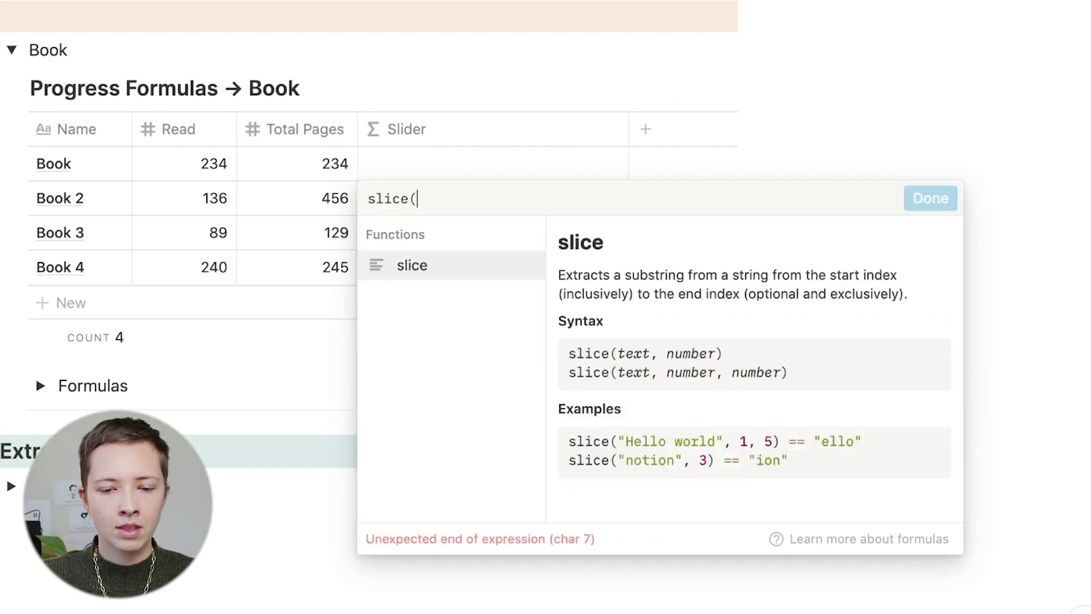
text())
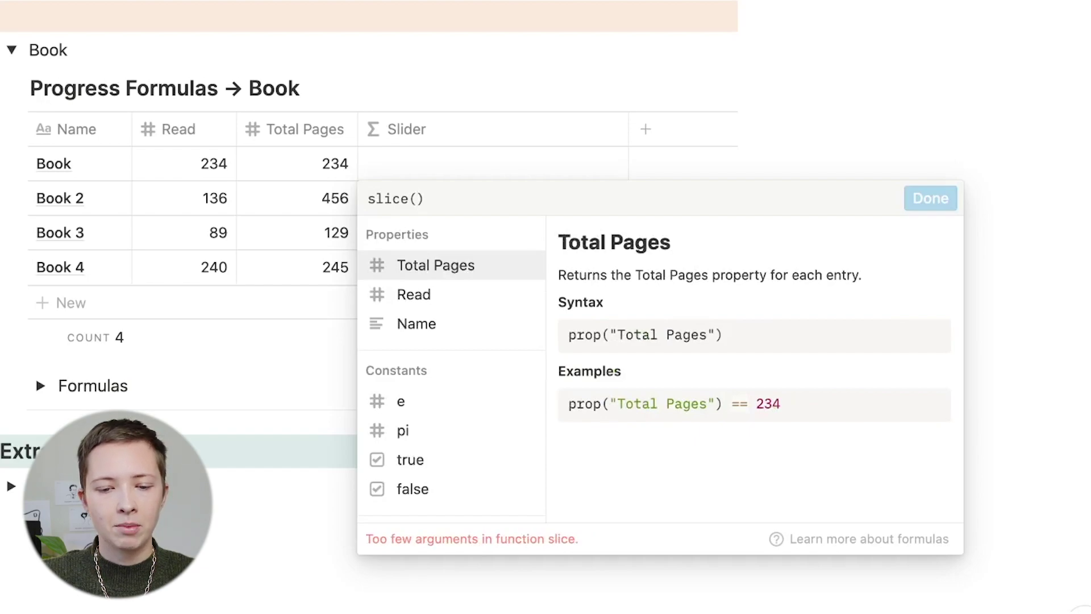
text(")
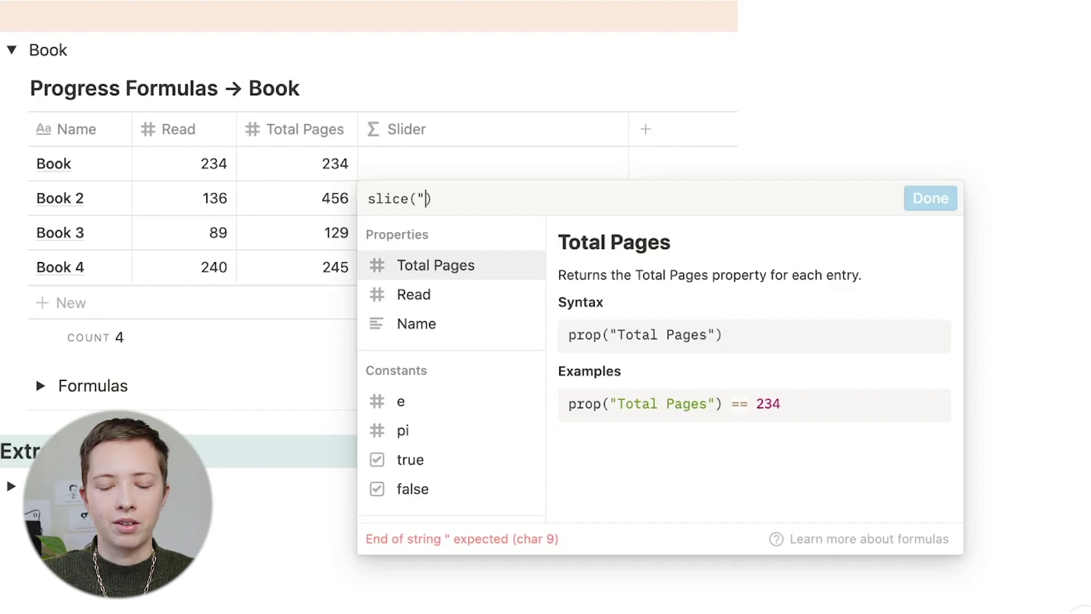
text(--)
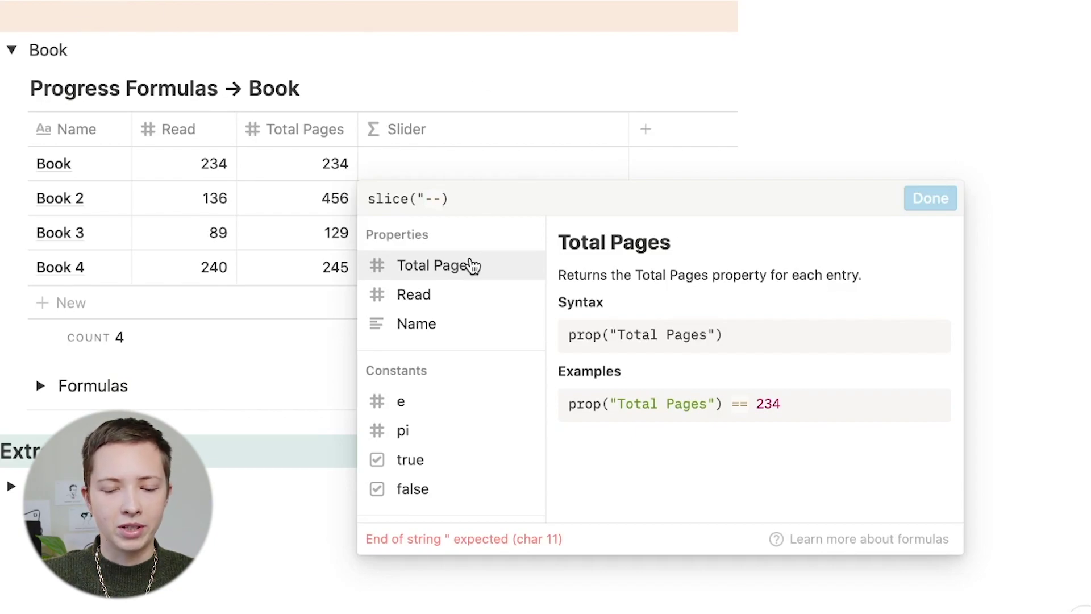
text(-)
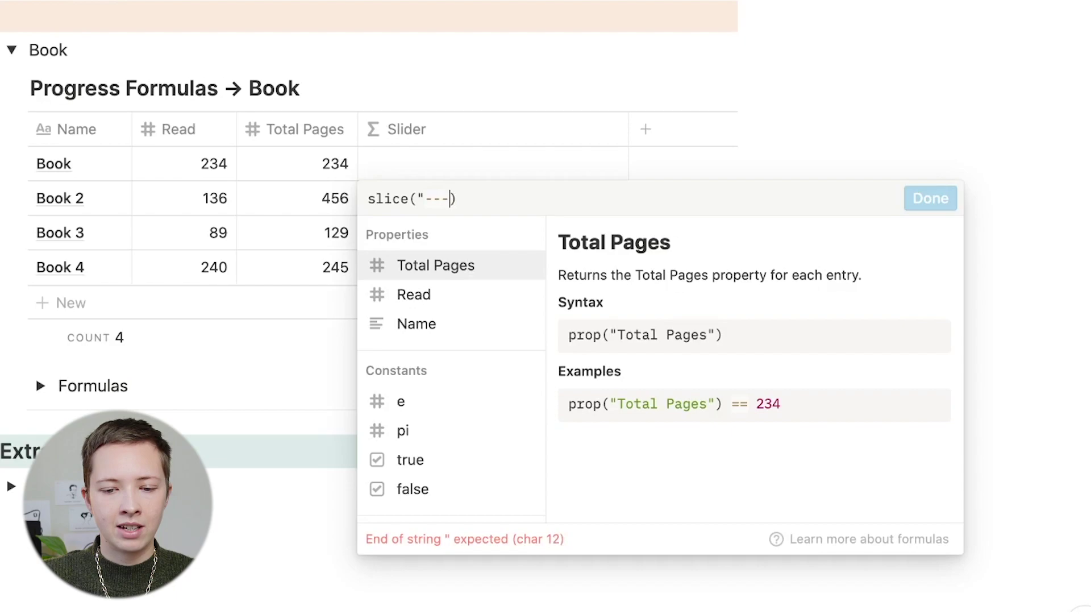
text(-----)
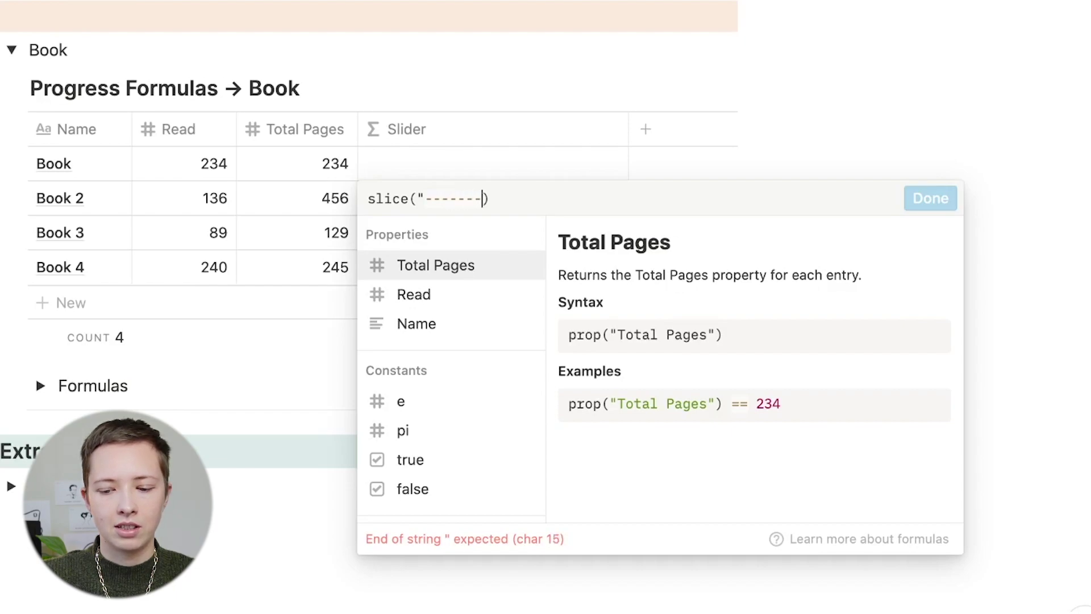
text(--")
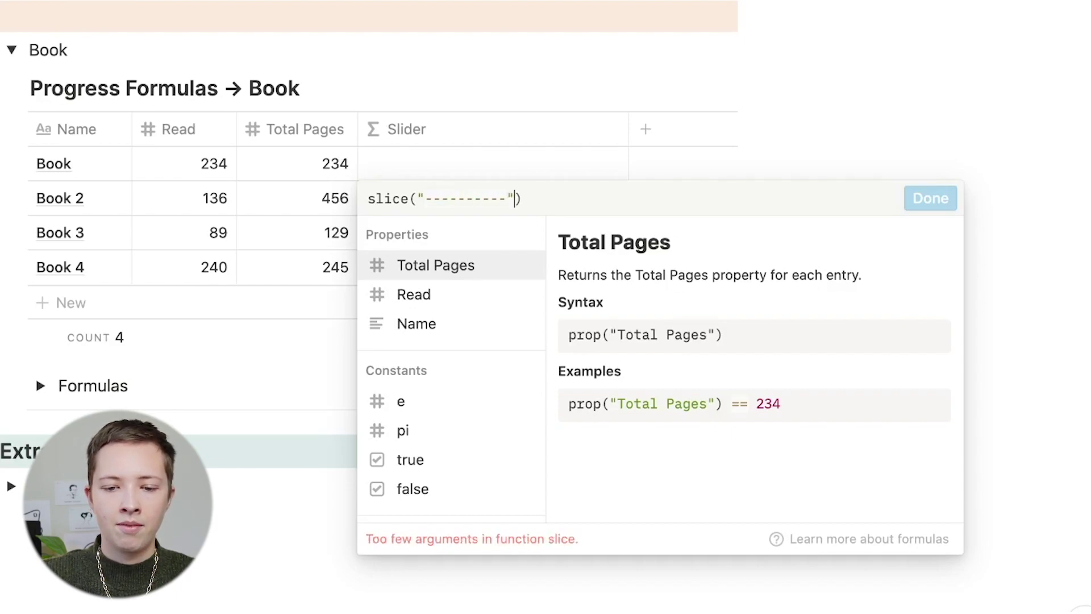
text(,)
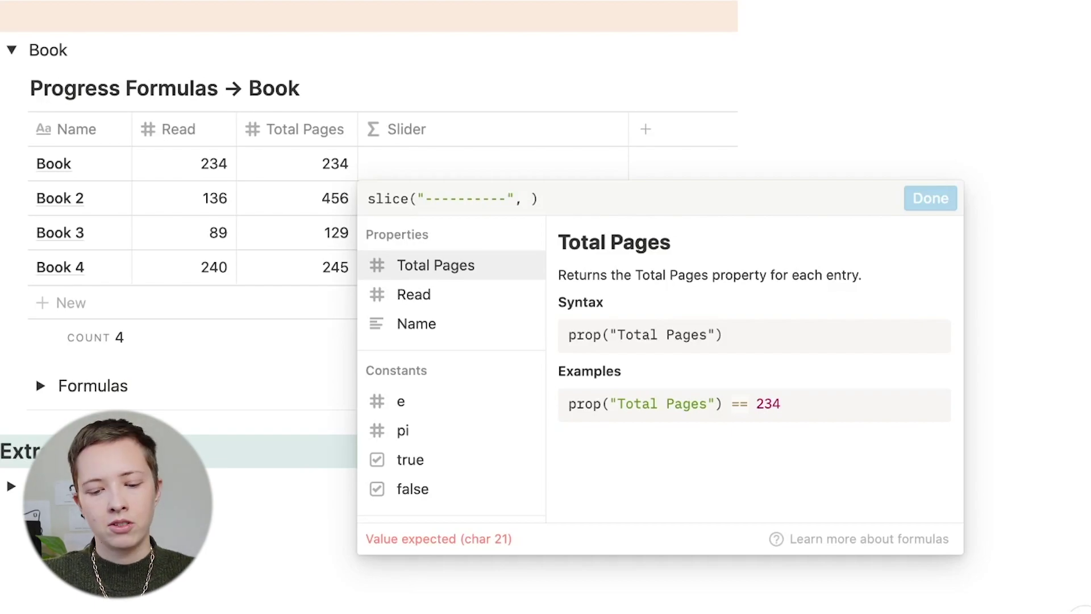
text(10)
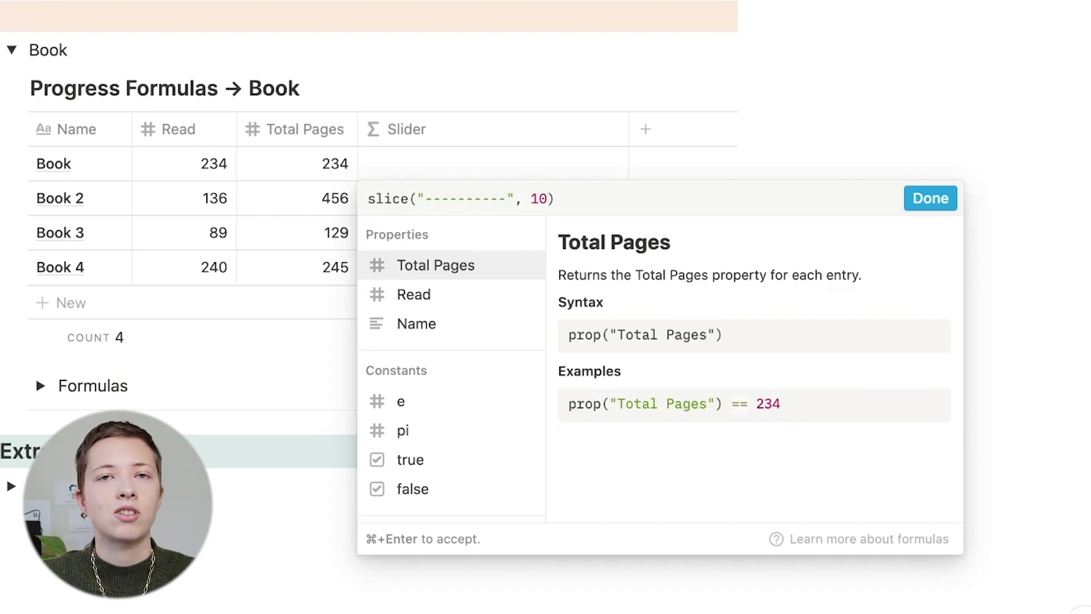
Step: Try decreasing start indexes in the slice formula from 9 down to a final 0, and add 10 as the end index
key(BackSpace)
key(BackSpace)
text(9)
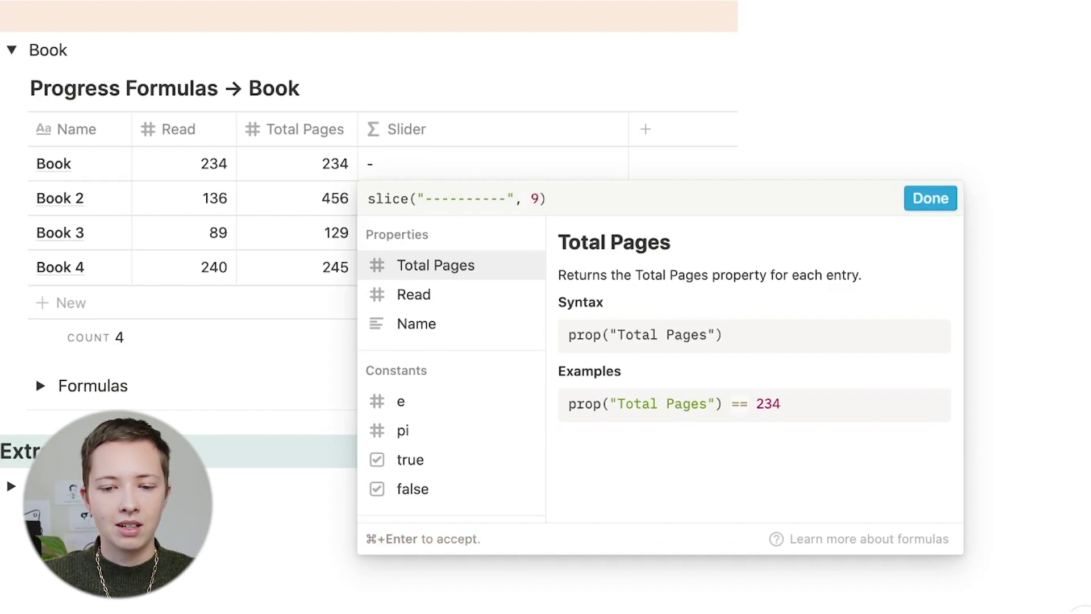
key(BackSpace)
text(8)
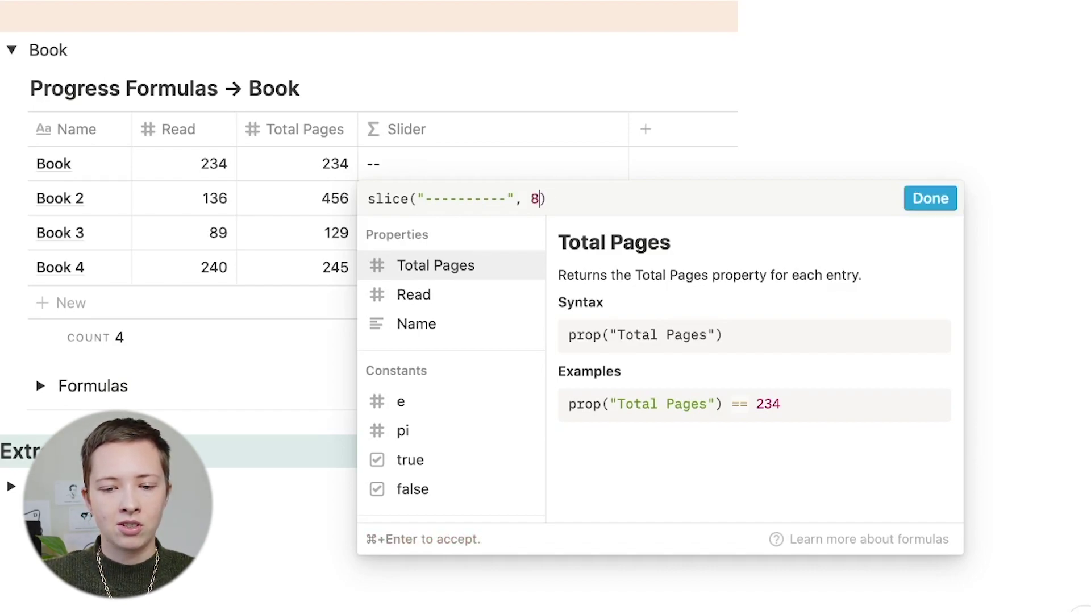
key(BackSpace)
text(6)
key(BackSpace)
text(4)
key(BackSpace)
text(5)
key(BackSpace)
text(4)
key(BackSpace)
text(3)
key(BackSpace)
text(2)
key(BackSpace)
text(0)
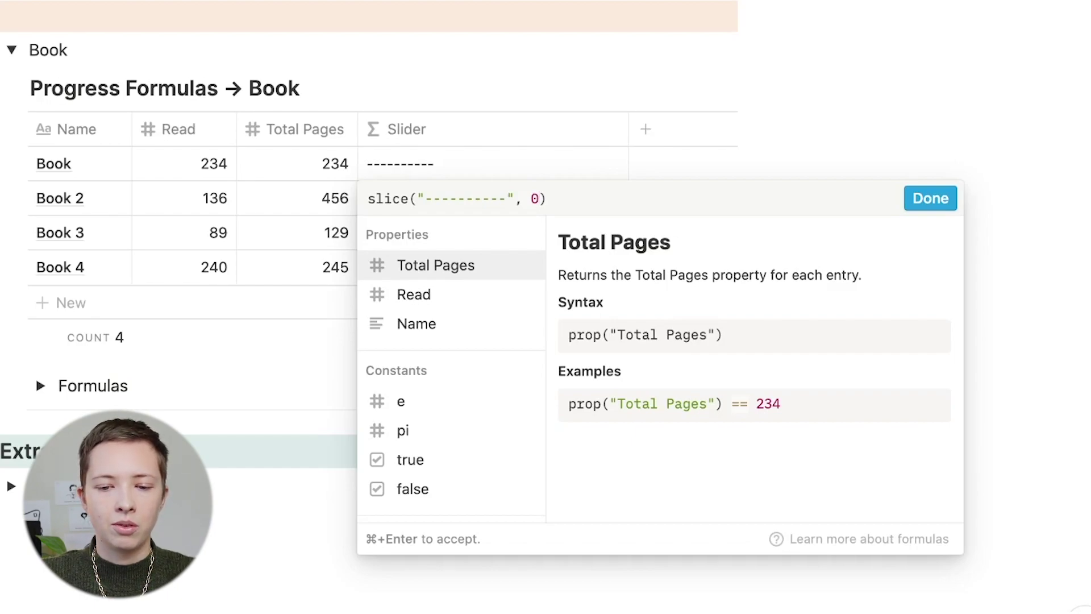
text(, )
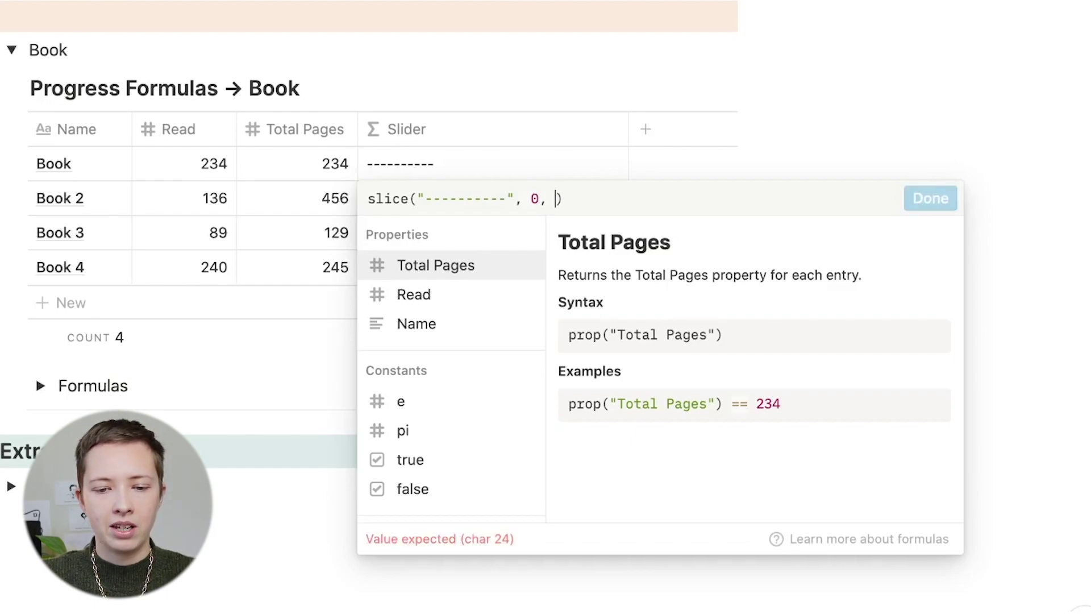
text(10)
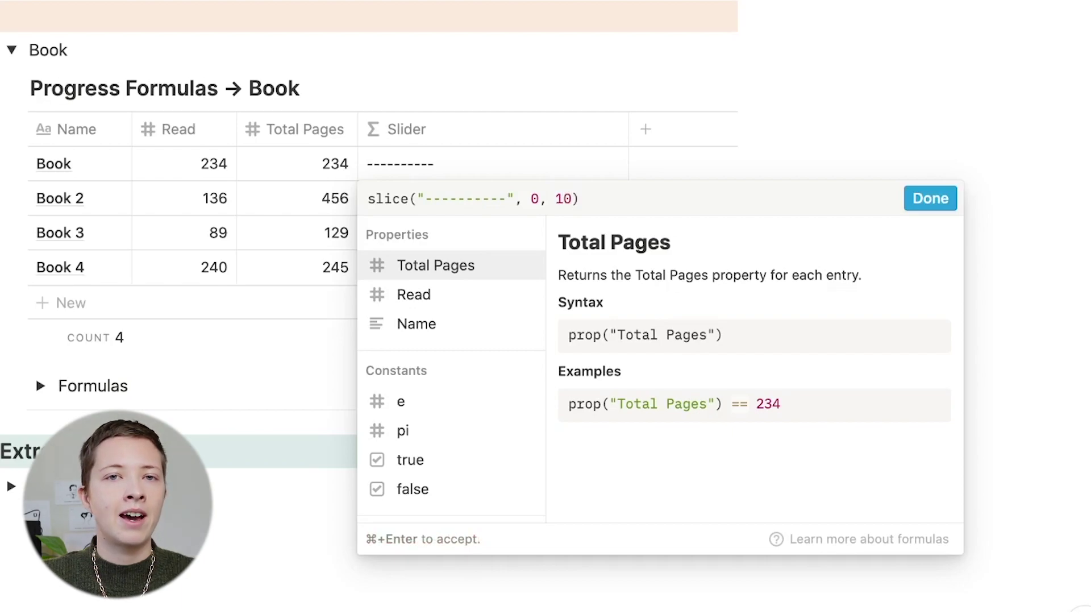
Step: Try decreasing end indexes in the slice formula from 9 down to 1, and restore the end index of 10
key(BackSpace)
key(BackSpace)
text(9)
key(BackSpace)
text(8)
key(BackSpace)
text(7)
key(BackSpace)
text(6)
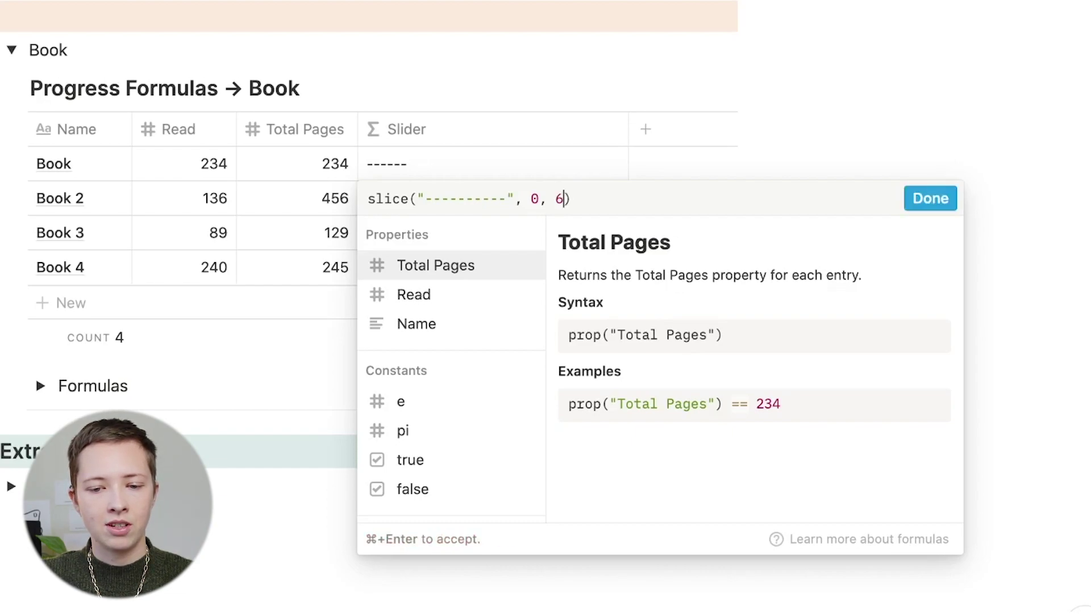
key(BackSpace)
text(5)
key(BackSpace)
text(4)
key(BackSpace)
text(3)
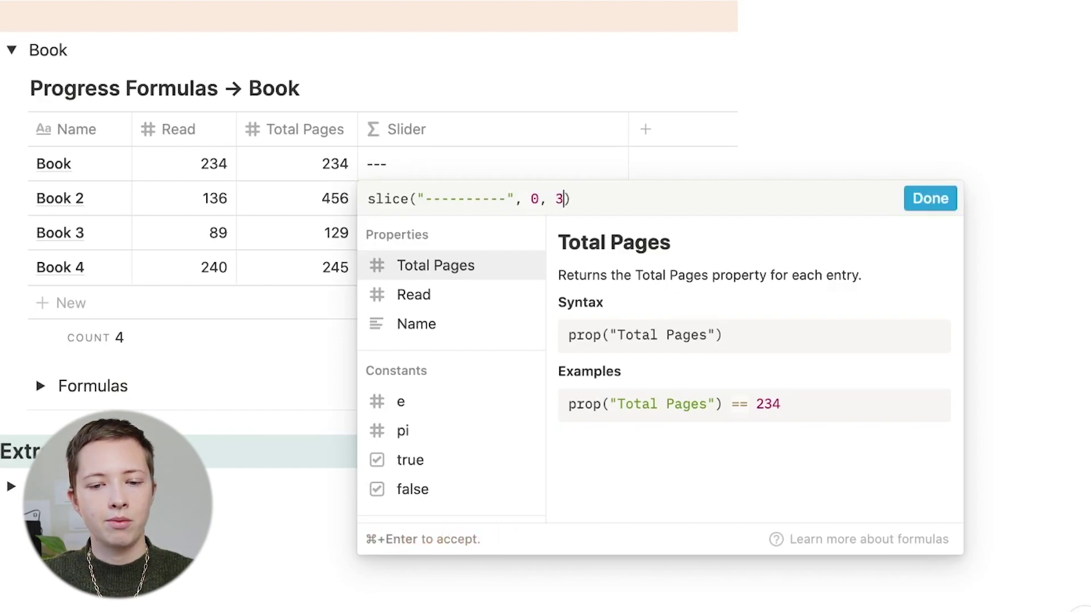
key(BackSpace)
text(2)
key(BackSpace)
text(1)
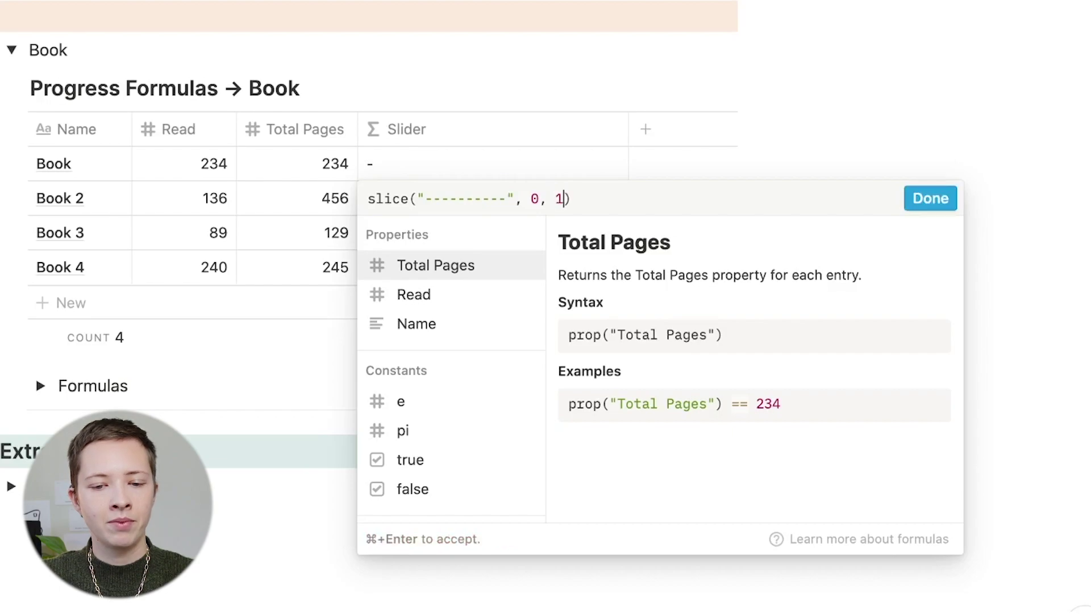
text(0)
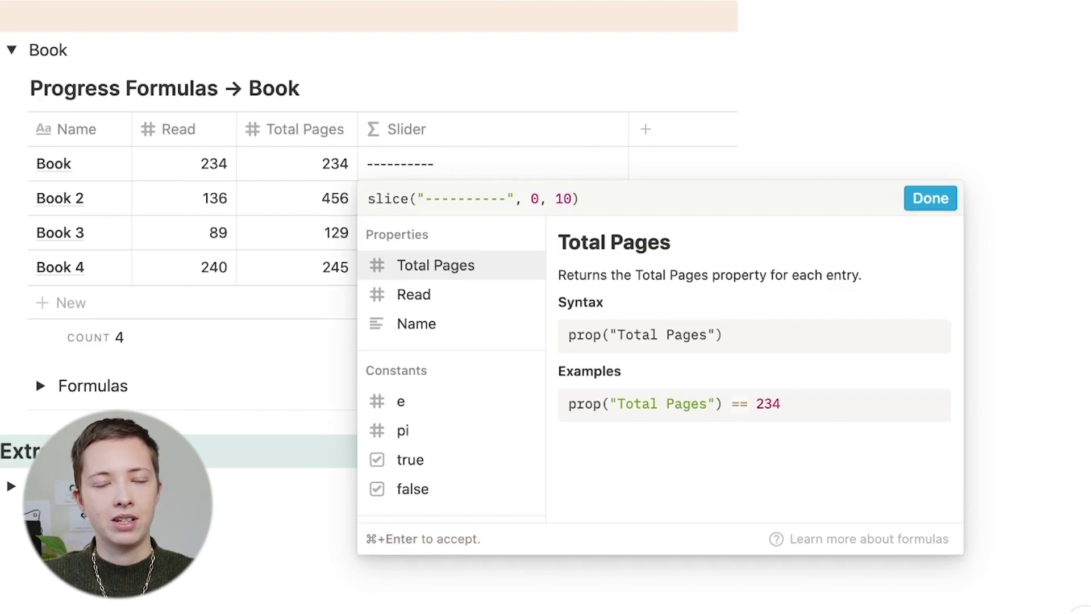
Step: Save the Slider formula slice("----------", 0, 10) for the Book table
double_click(566, 198)
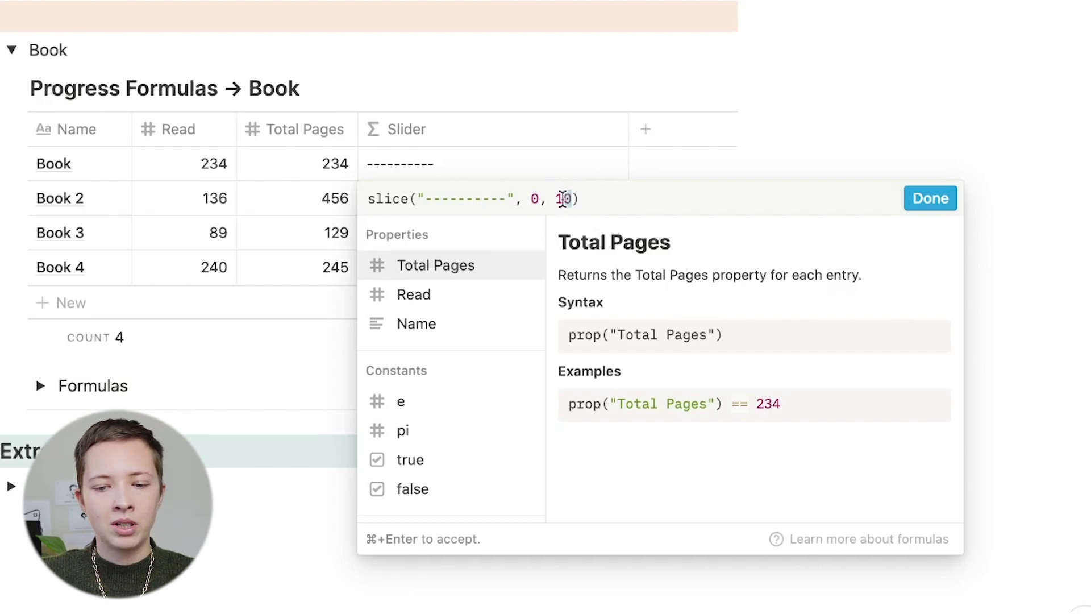
click(586, 200)
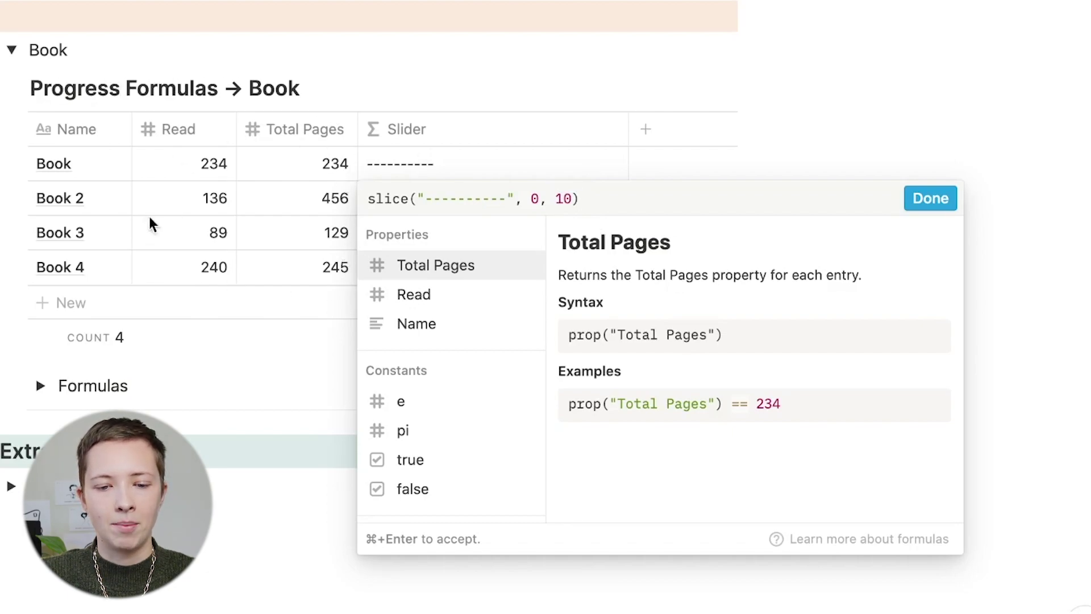
click(930, 198)
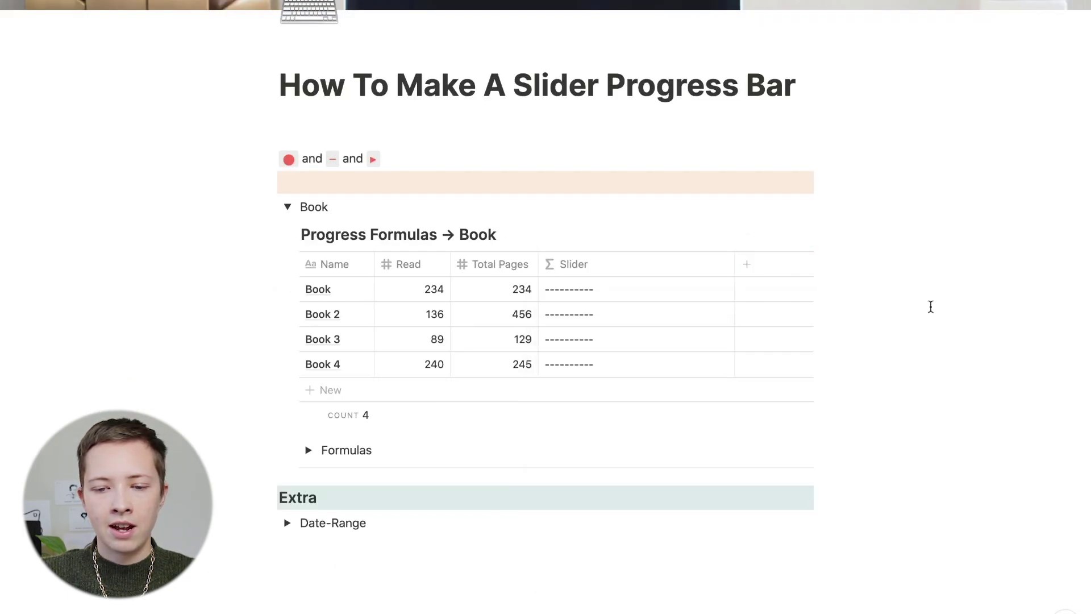
Step: Narrow the Slider column and add a formula property named Temp beside it in the Book table
drag(733, 272, 597, 275)
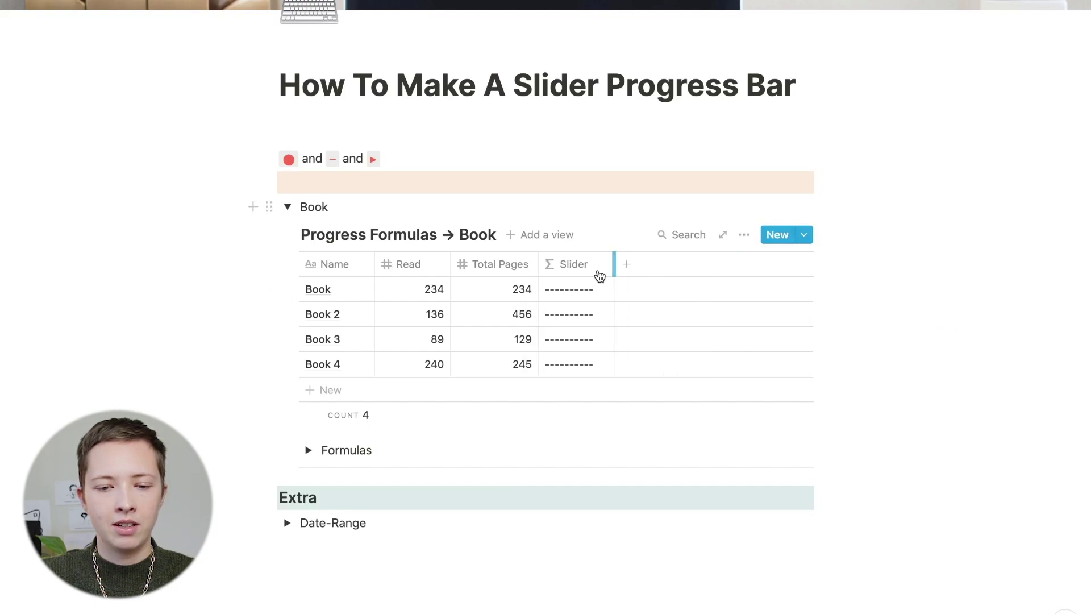
click(627, 272)
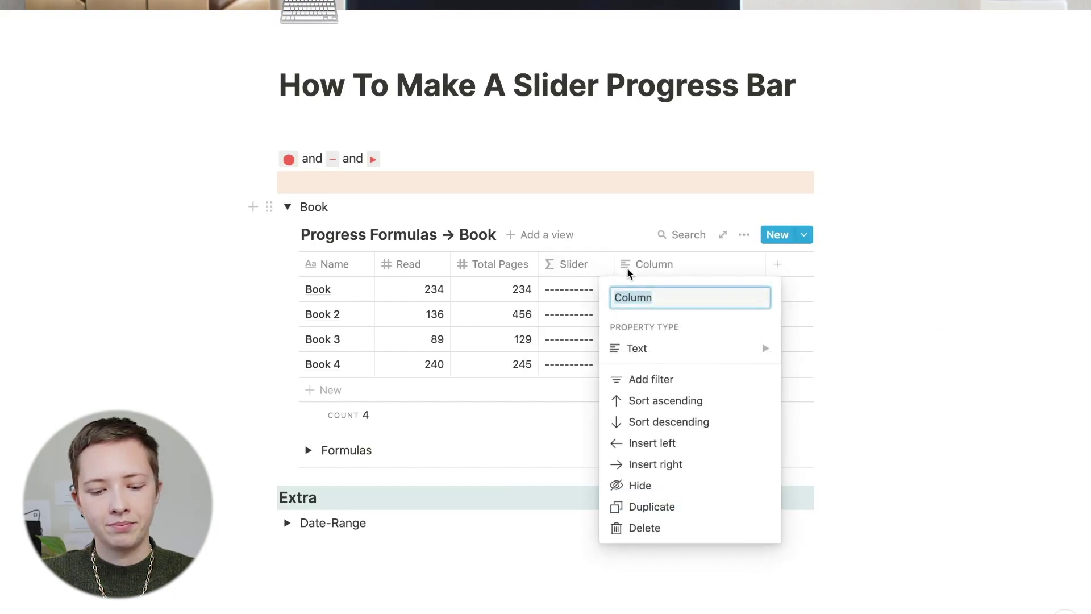
text(Temp)
click(682, 348)
click(841, 477)
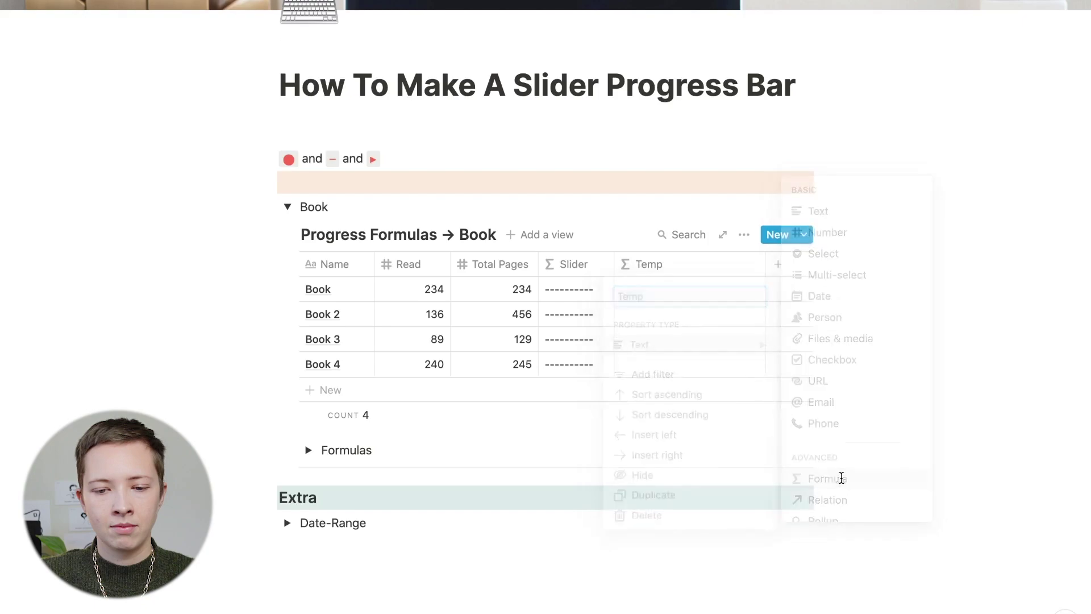
Step: Enter the formula prop("Read") / prop("Total Pages") for the Temp property and save it
click(660, 290)
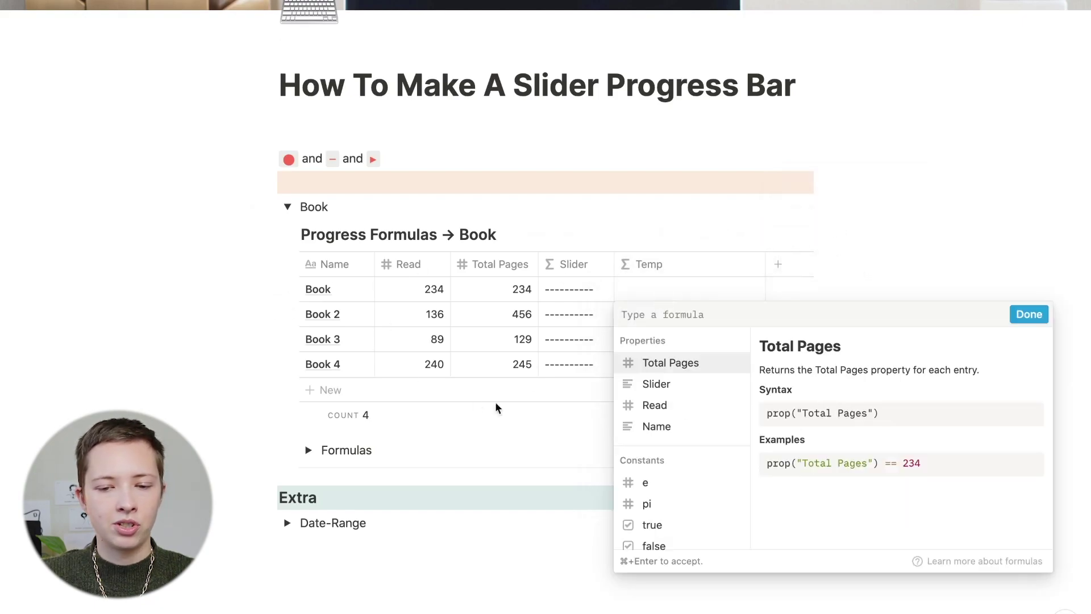
text(prop()
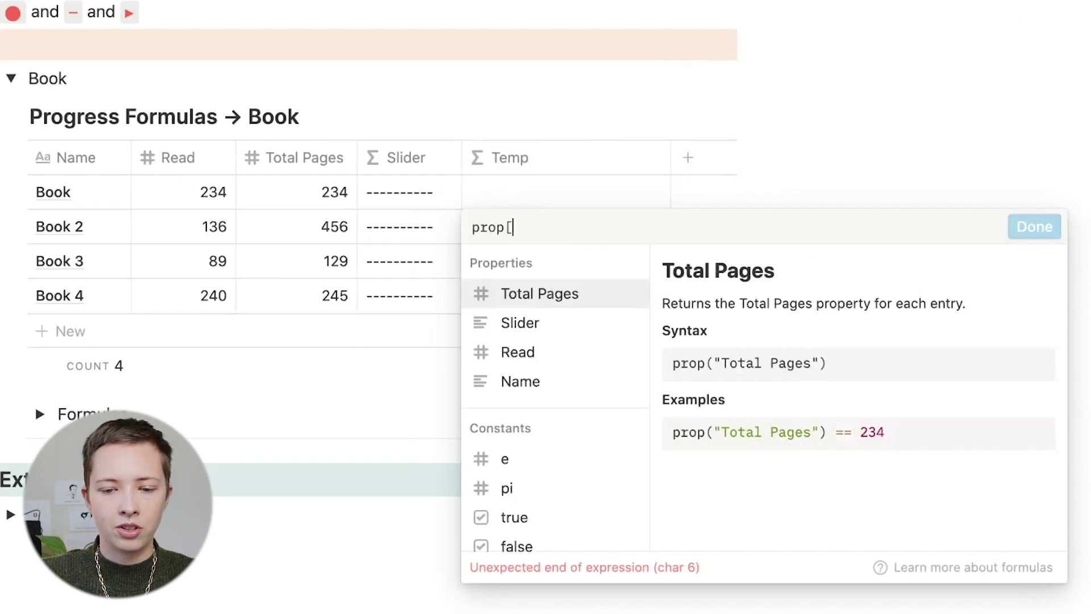
key(BackSpace)
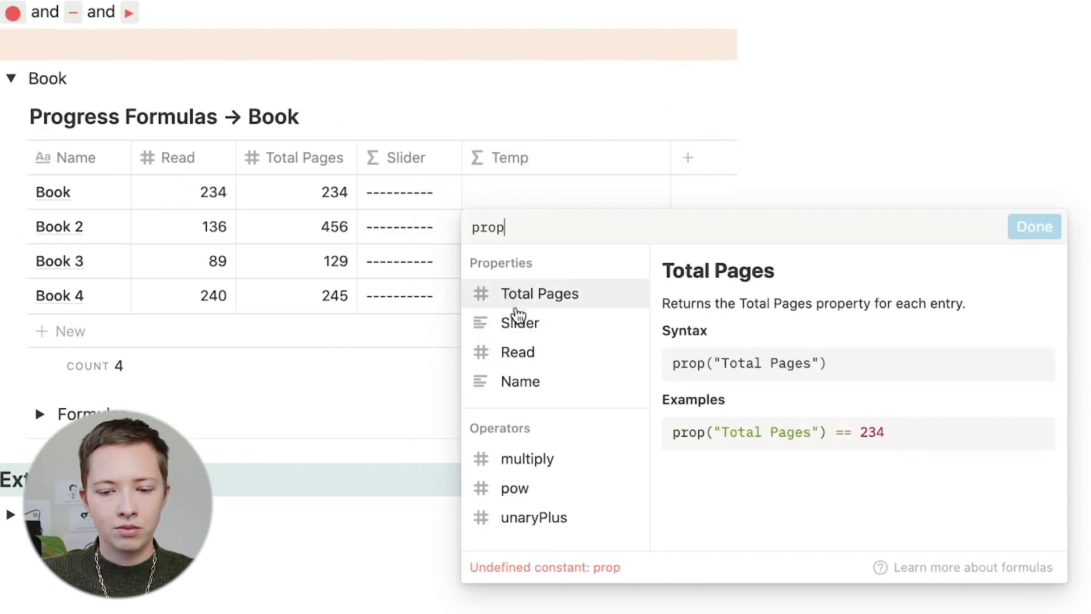
click(530, 358)
text(/ p)
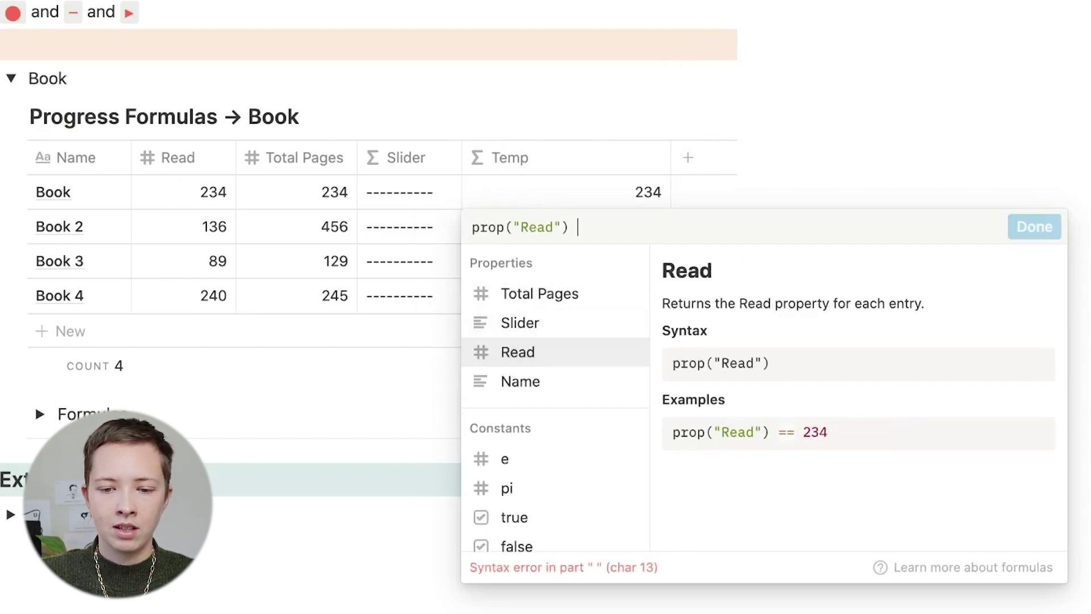
text(rop)
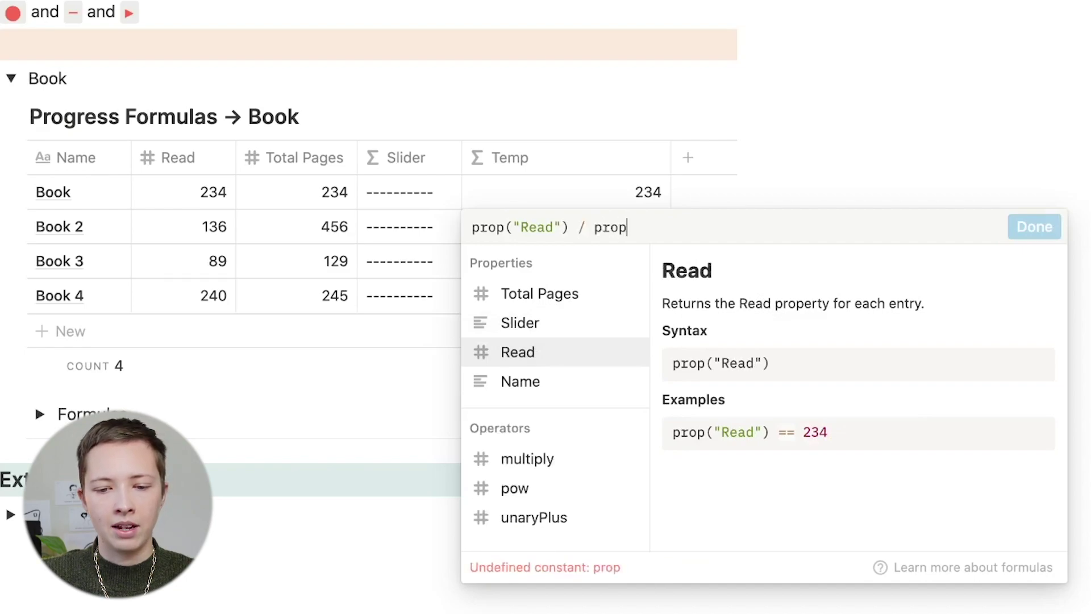
click(532, 293)
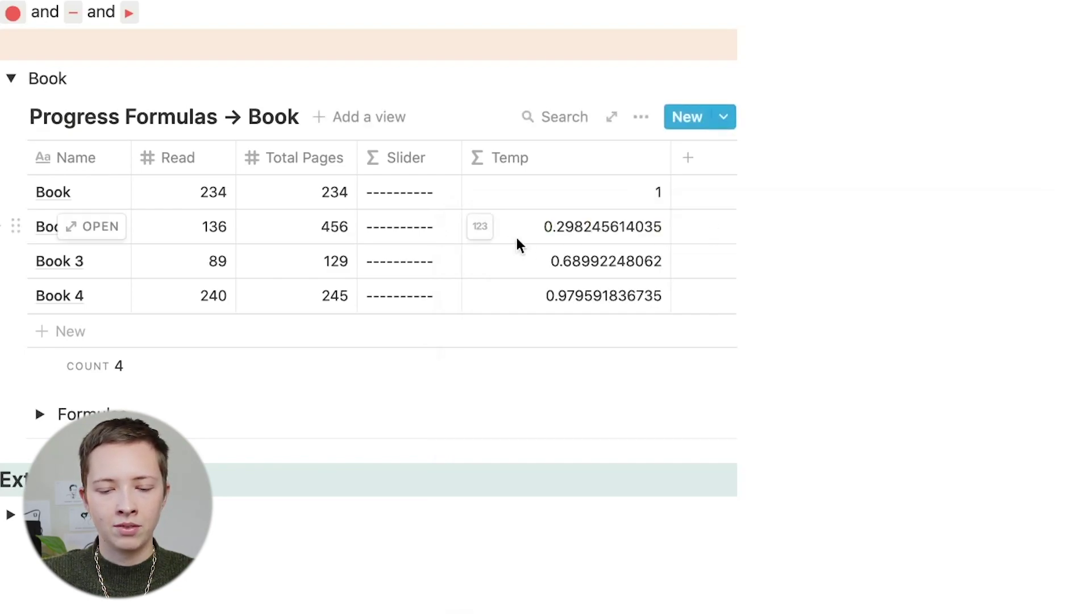
Step: Try displaying the Temp values in Percent format, and switch them back to Number
click(484, 233)
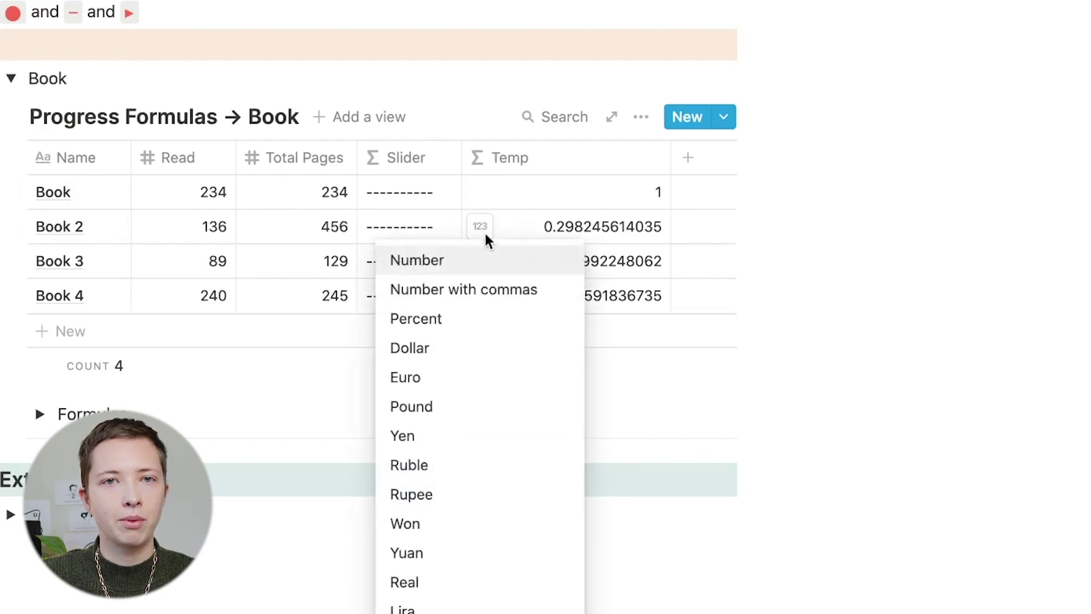
click(451, 319)
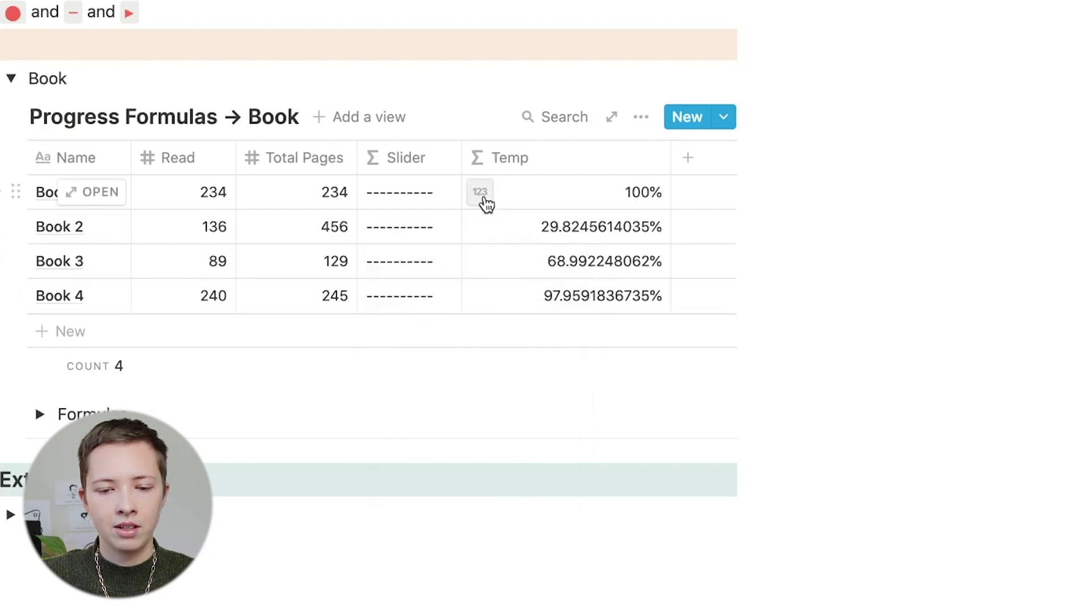
click(480, 193)
click(455, 223)
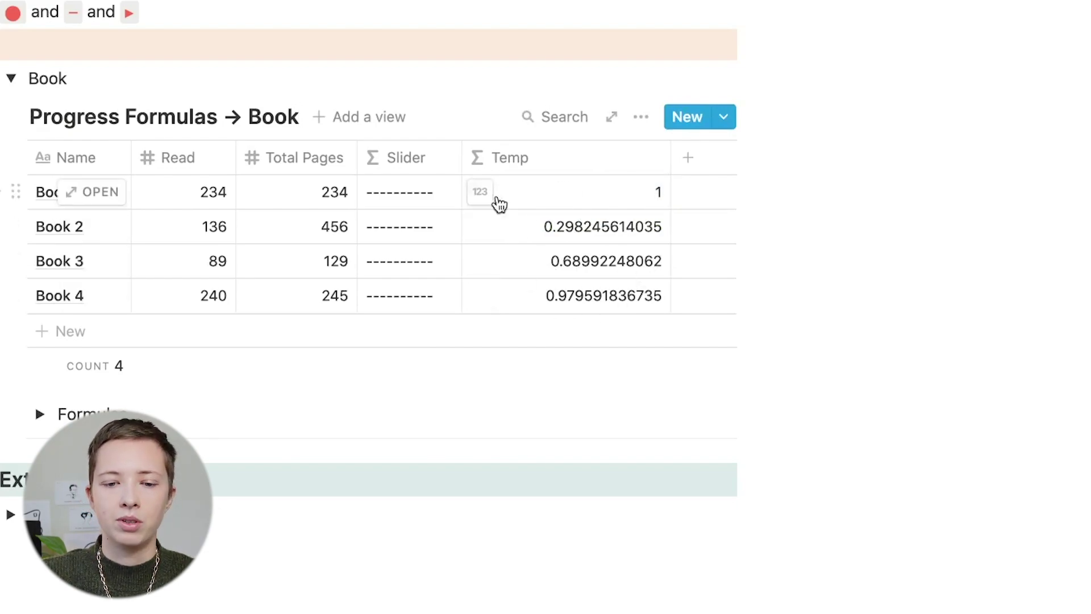
Step: Multiply the Temp formula by 10, giving 10 * prop("Read") / prop("Total Pages"), and save it
click(380, 194)
drag(552, 228, 577, 228)
click(915, 226)
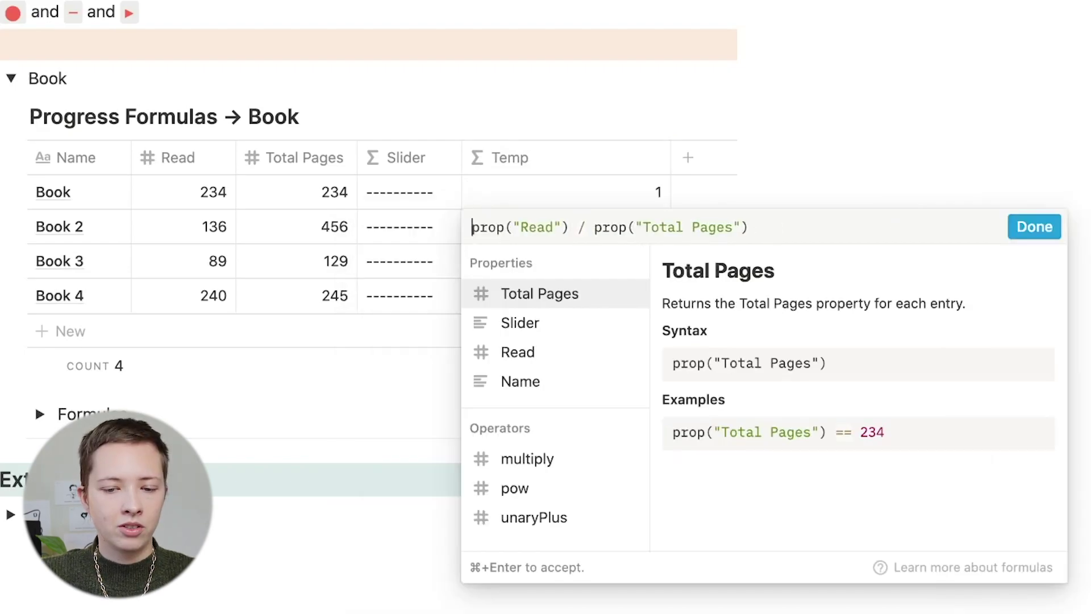
text(10 *)
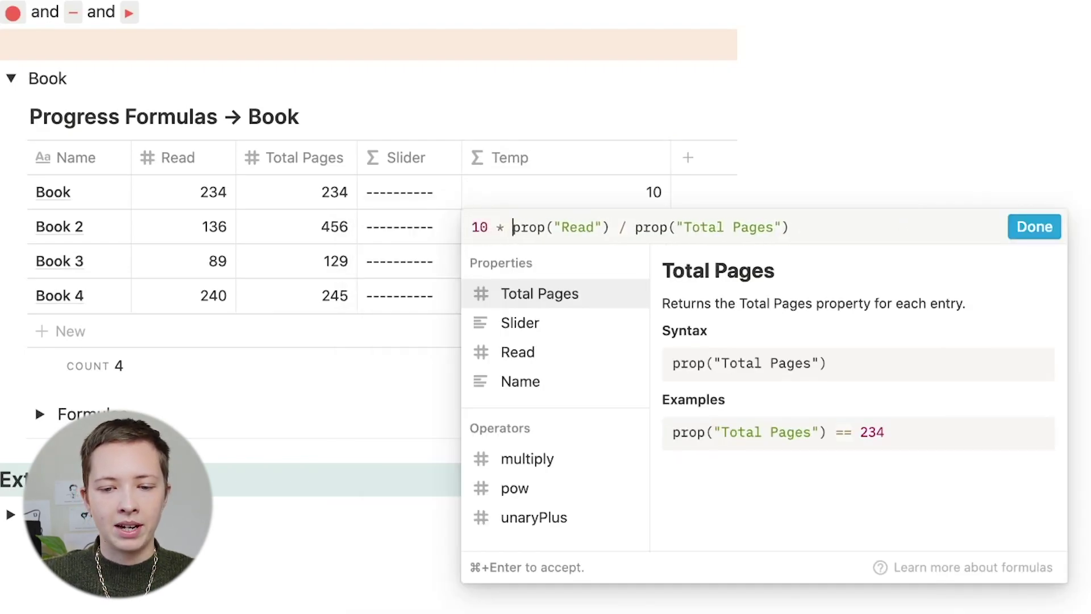
click(1034, 227)
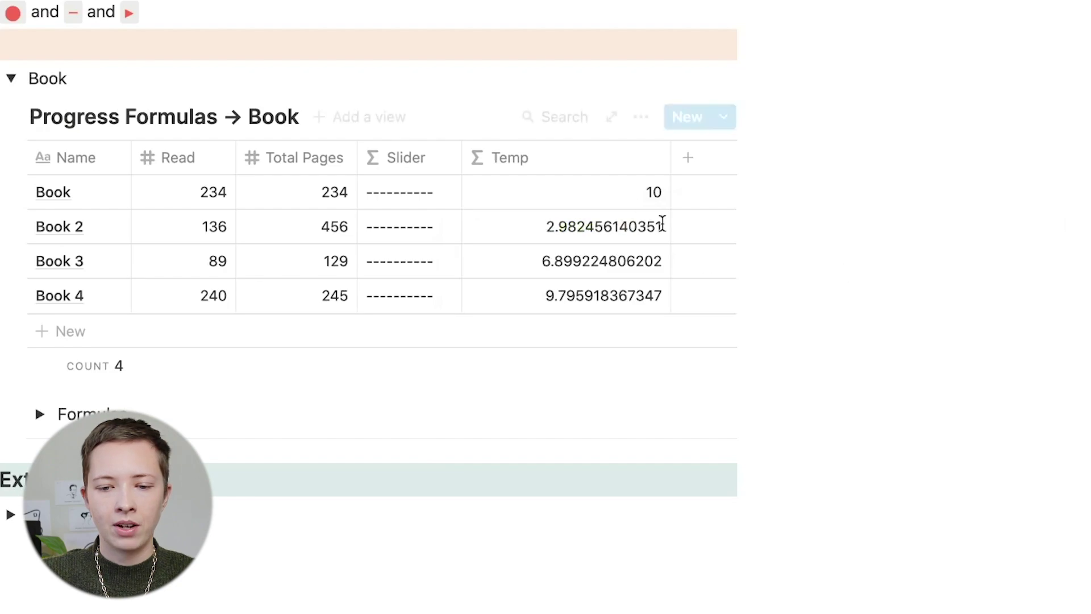
Step: Reopen the Temp formula and wrap the whole expression in a round() function
click(628, 226)
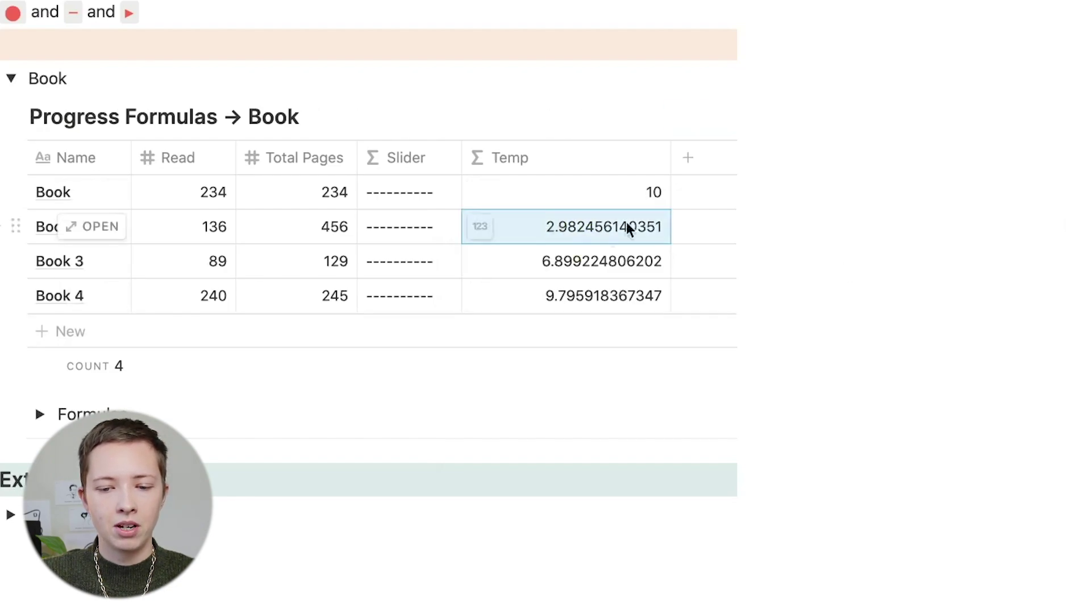
click(543, 225)
click(471, 262)
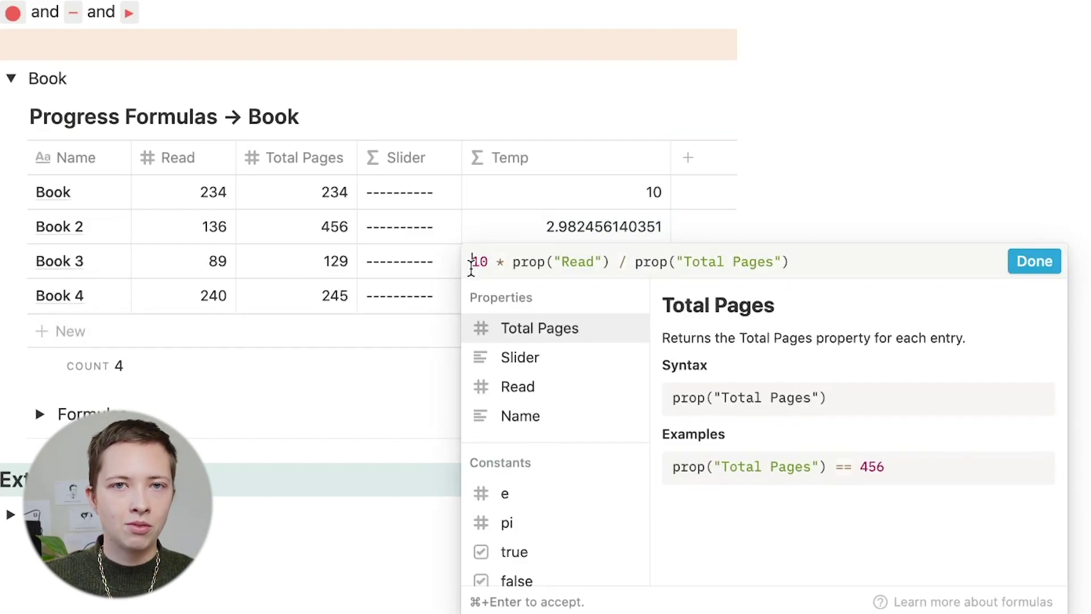
text(roune)
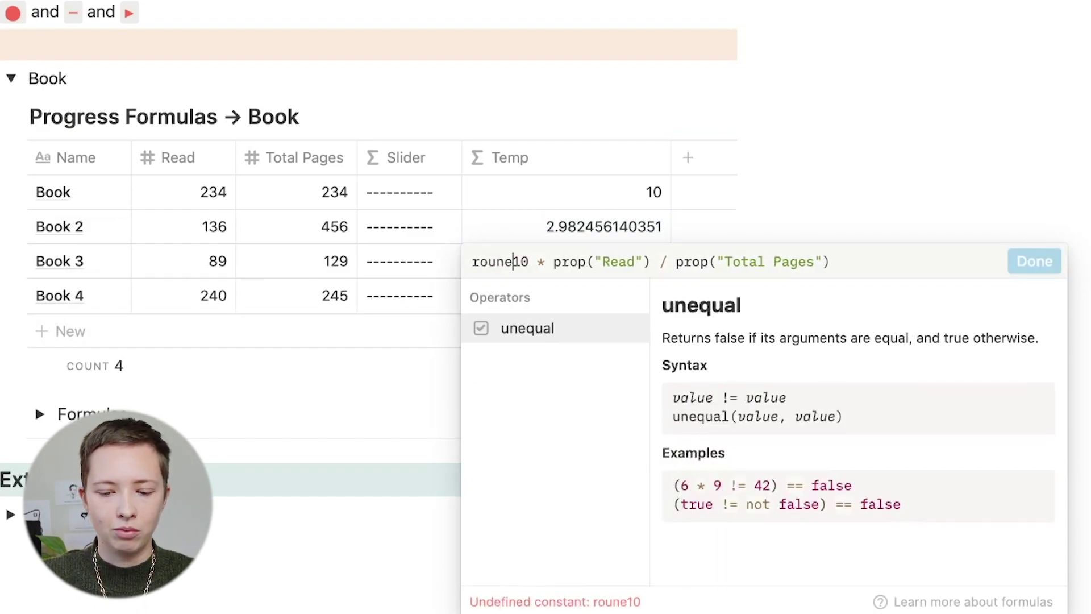
key(BackSpace)
text(d()
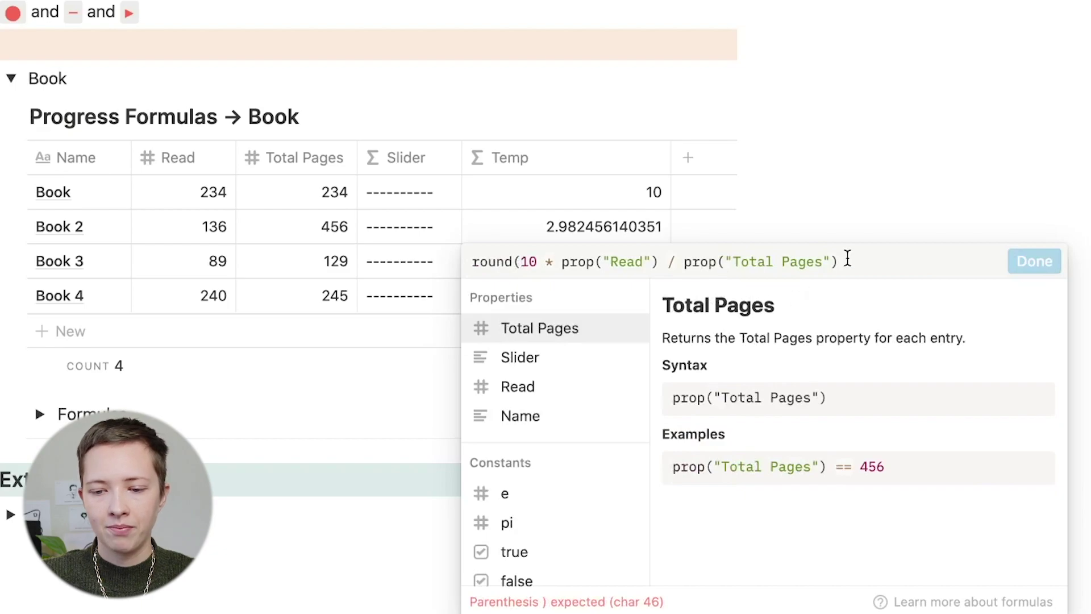
text())
Step: Try floor and ceil in place of the round function in the Temp formula
drag(512, 261, 455, 262)
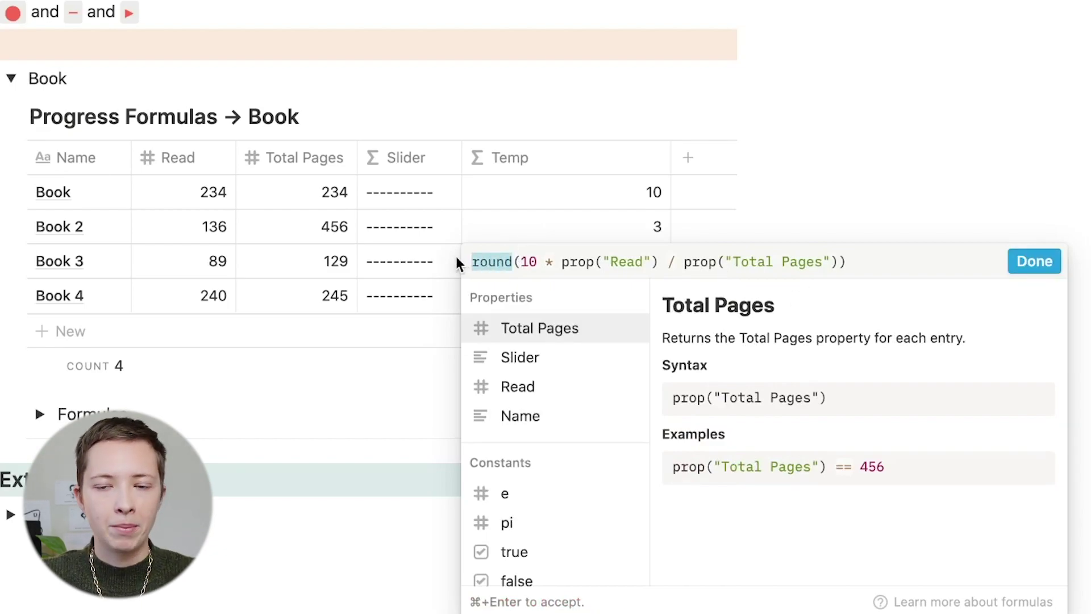
key(BackSpace)
text(floor)
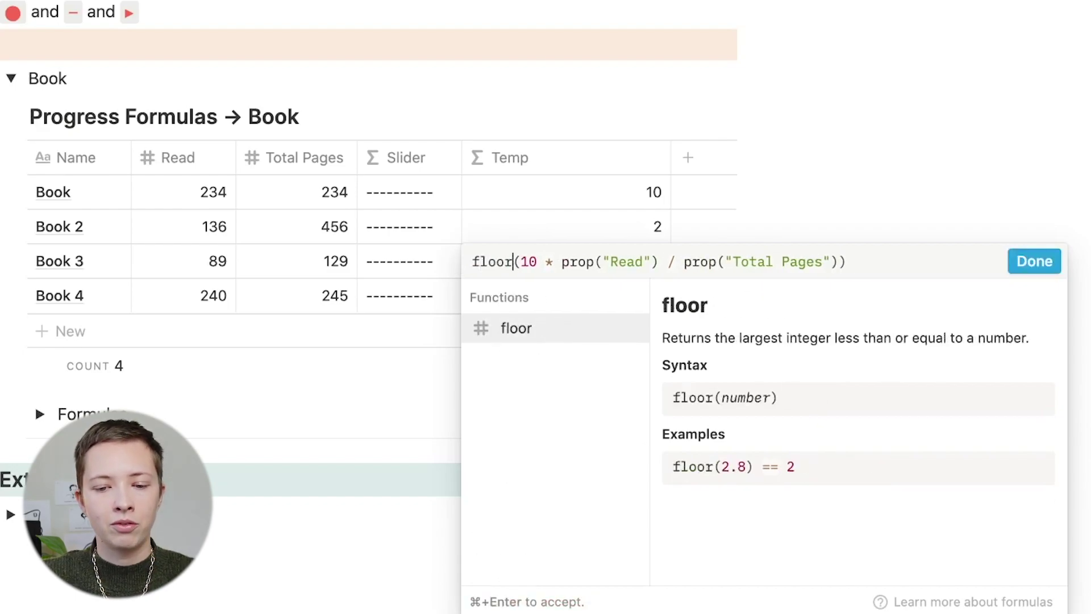
key(BackSpace)
key(BackSpace)
key(BackSpace)
key(BackSpace)
key(BackSpace)
text(ceil)
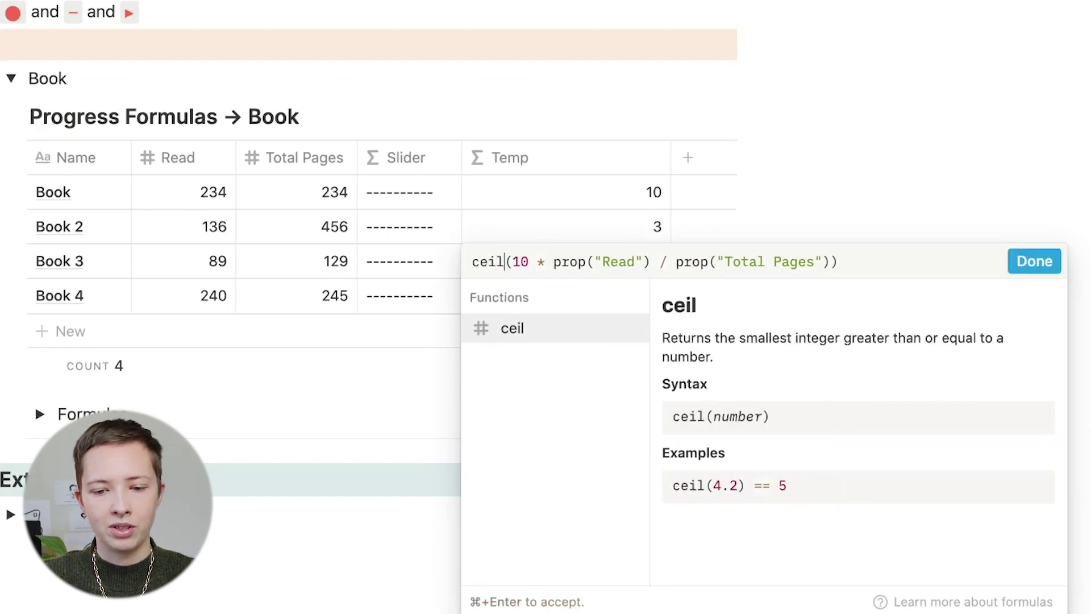
Step: Make floor the rounding function and save Temp as floor(10 * prop("Read") / prop("Total Pages"))
key(BackSpace)
key(BackSpace)
key(BackSpace)
key(BackSpace)
text(floor)
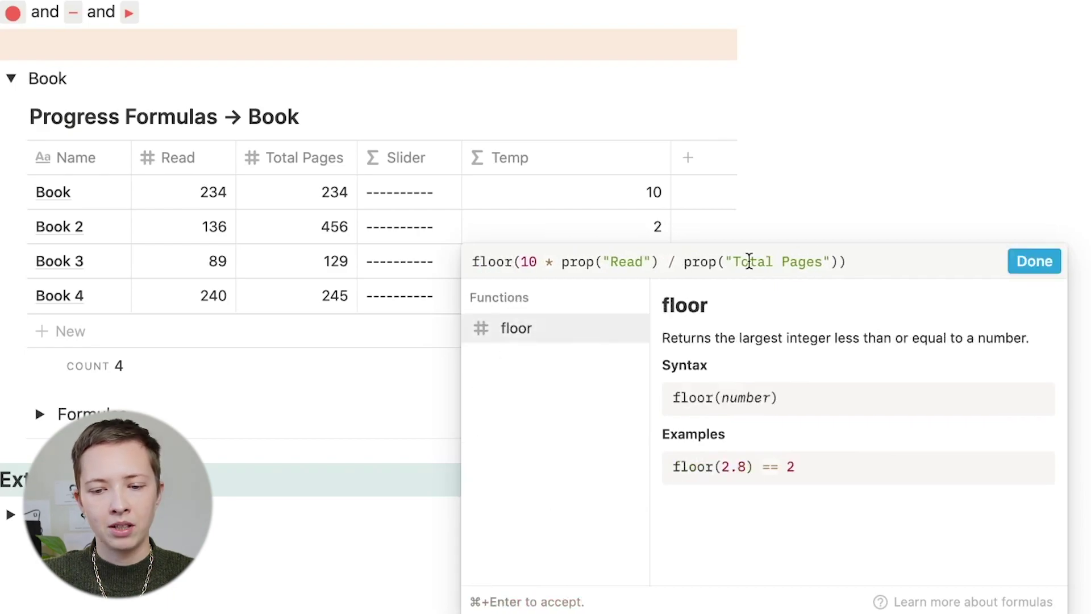
click(1035, 261)
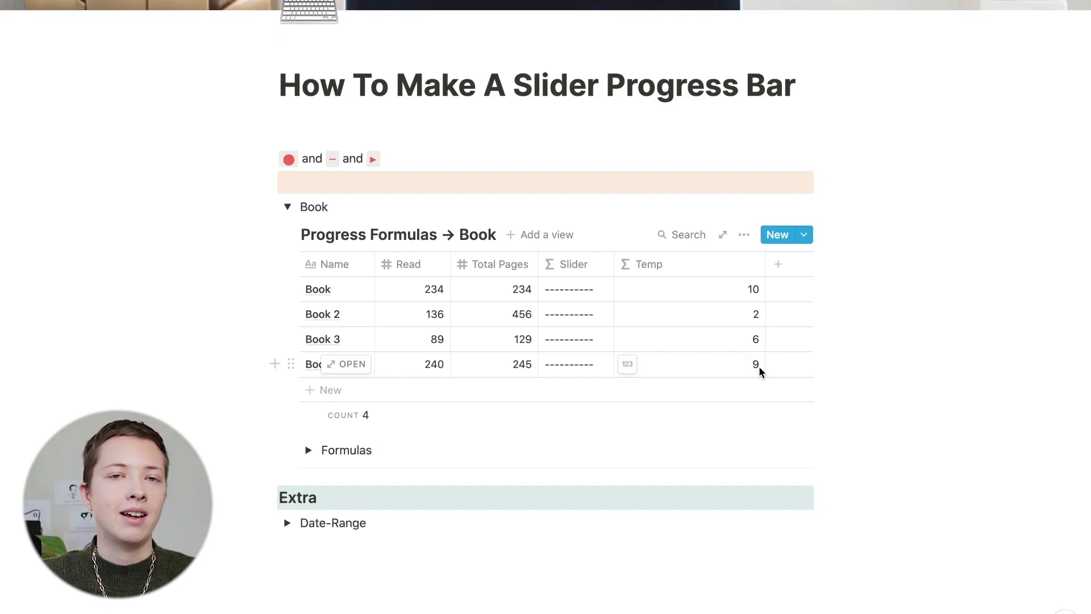
Step: Copy the entire floor expression from the Temp formula and close its editor
click(759, 366)
drag(940, 319, 620, 312)
key(ctrl+c)
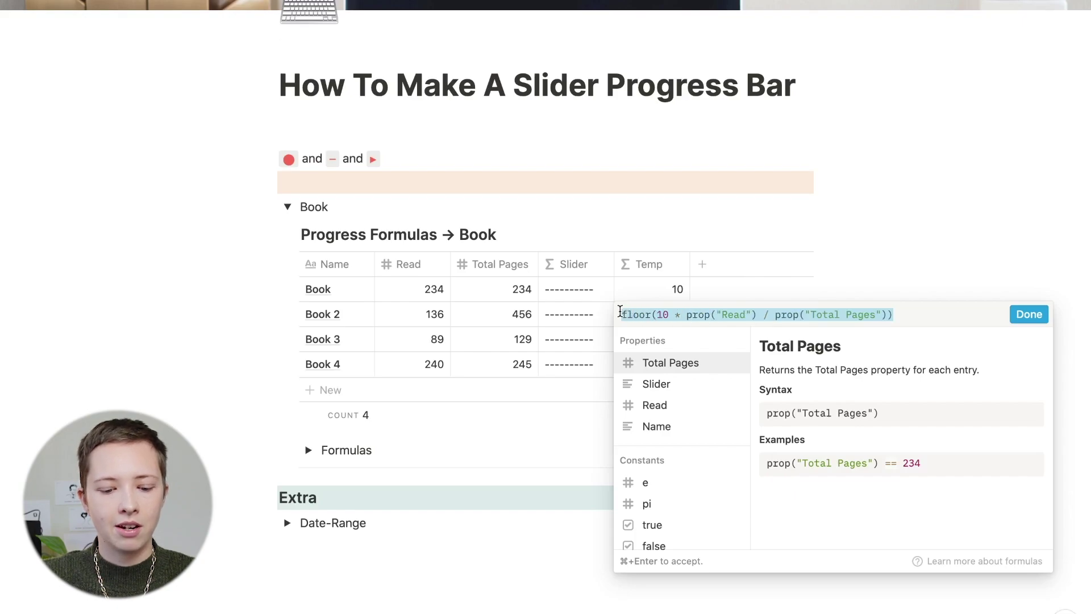
key(Escape)
Step: Replace the end index 10 in the Slider's slice formula with the copied floor expression and save it
click(545, 295)
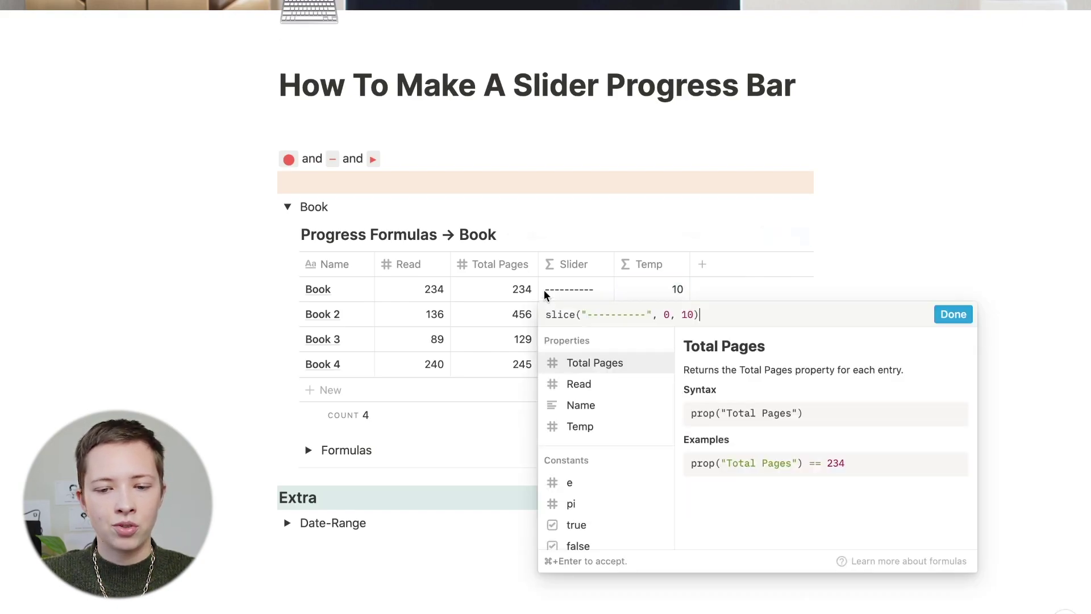
drag(698, 316, 686, 316)
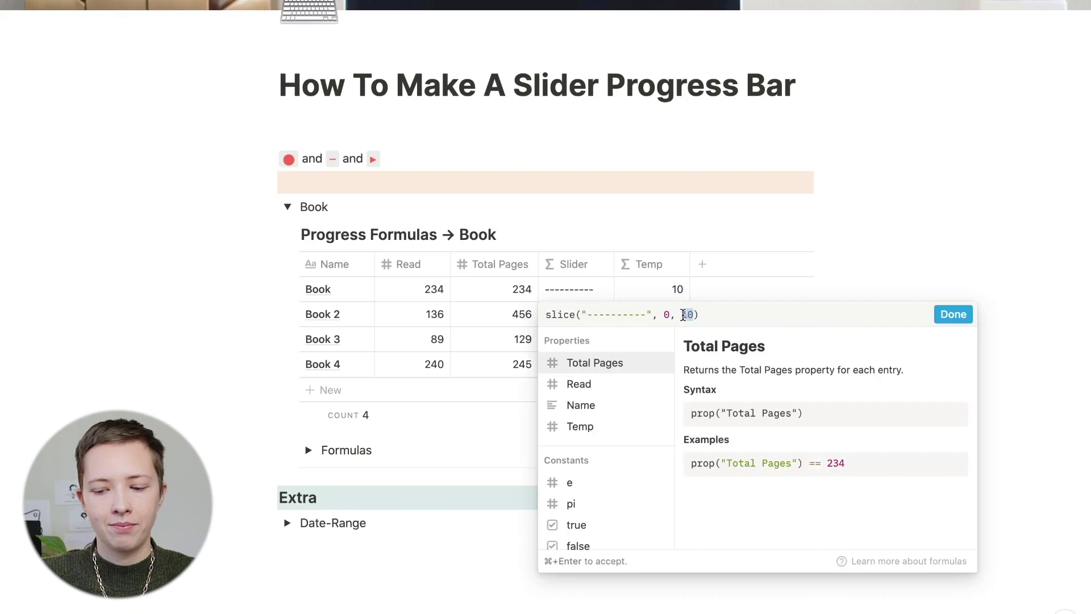
key(BackSpace)
key(ctrl+v)
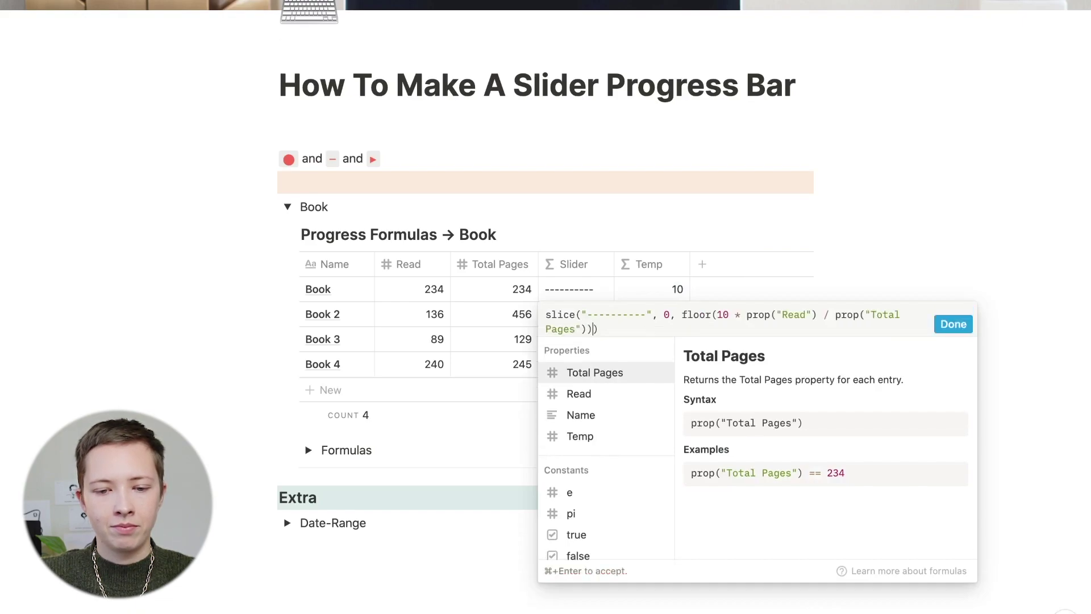
key(Return)
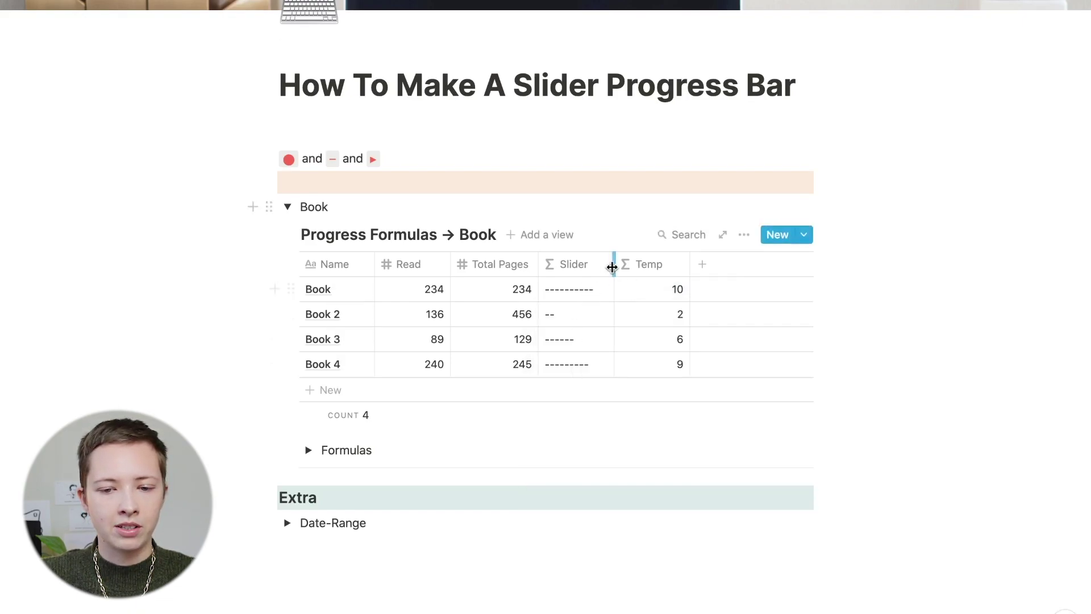
Step: Test the slider by setting Book 2's Read value to 300 and then to 456
click(423, 314)
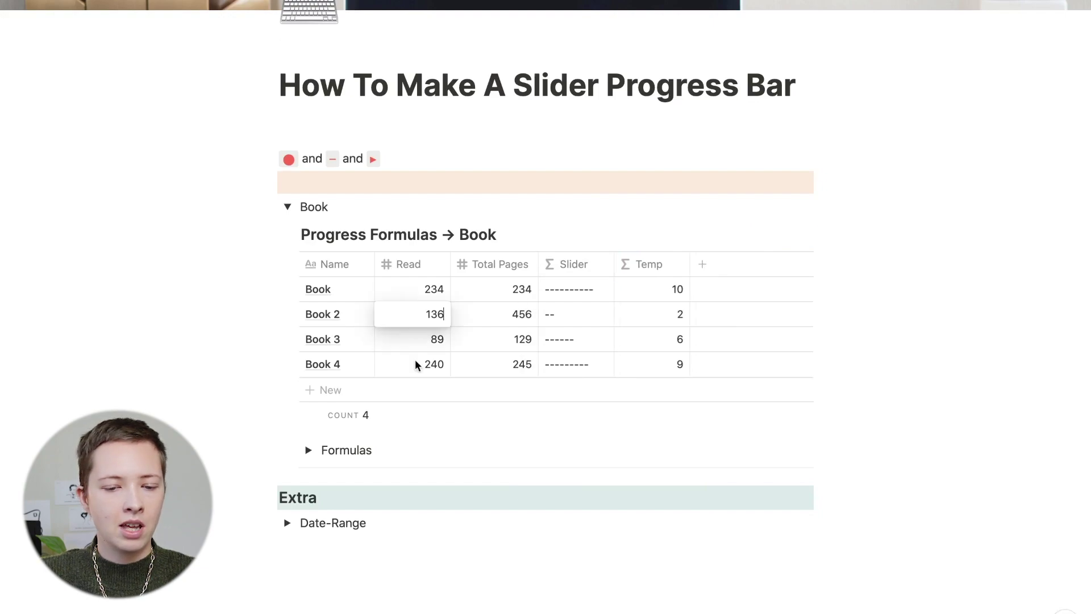
key(BackSpace)
key(BackSpace)
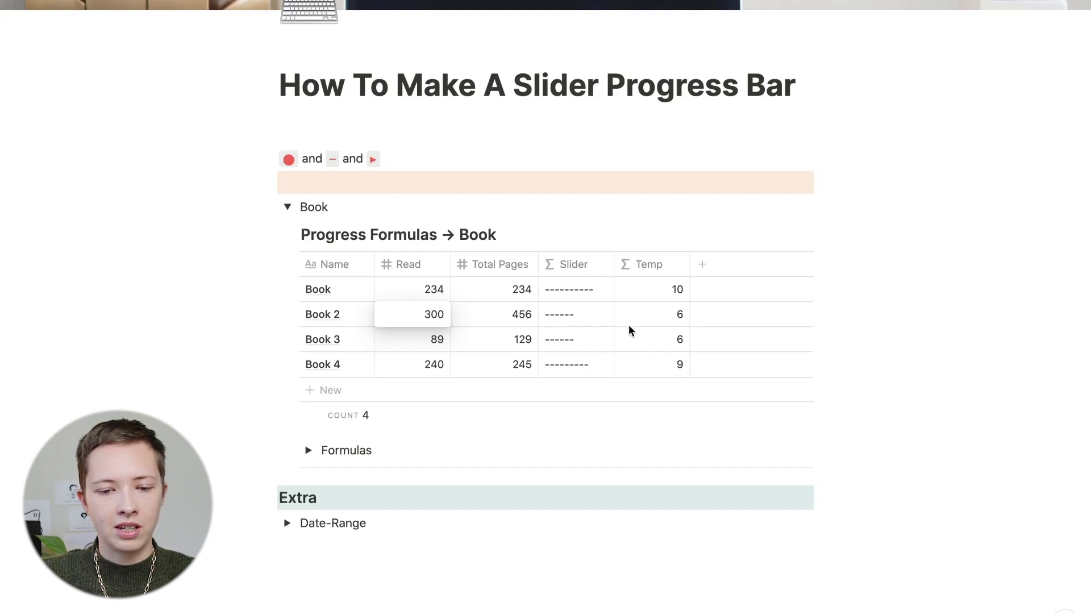
key(BackSpace)
key(BackSpace)
key(BackSpace)
text(456)
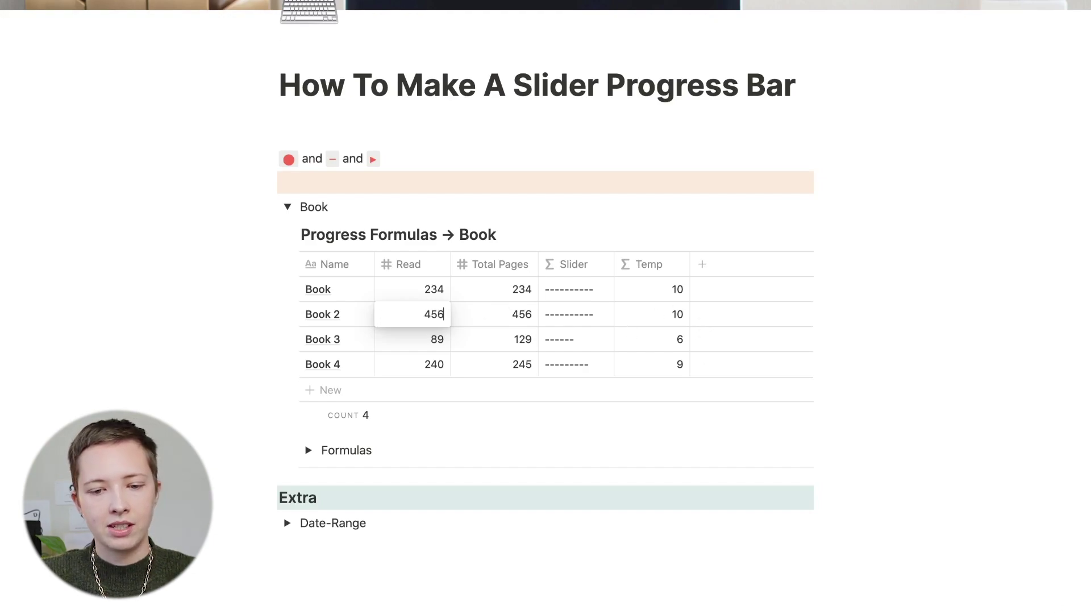
key(Escape)
Step: Replace the hyphens in the Slider's slice string with ten long line characters (—), save, and widen the Slider column to fit
click(575, 318)
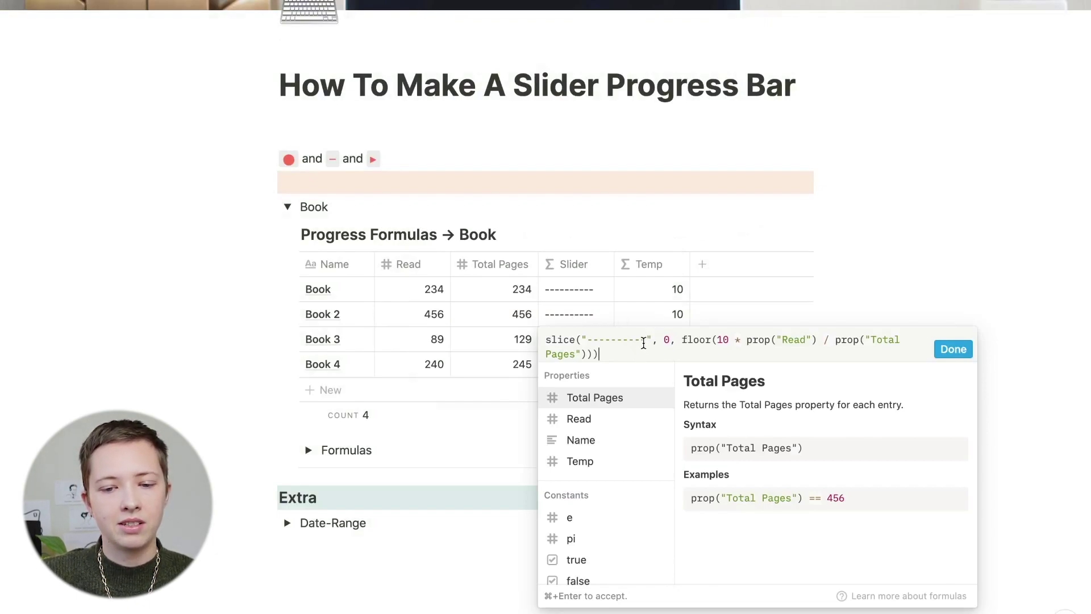
drag(643, 343, 587, 343)
click(966, 357)
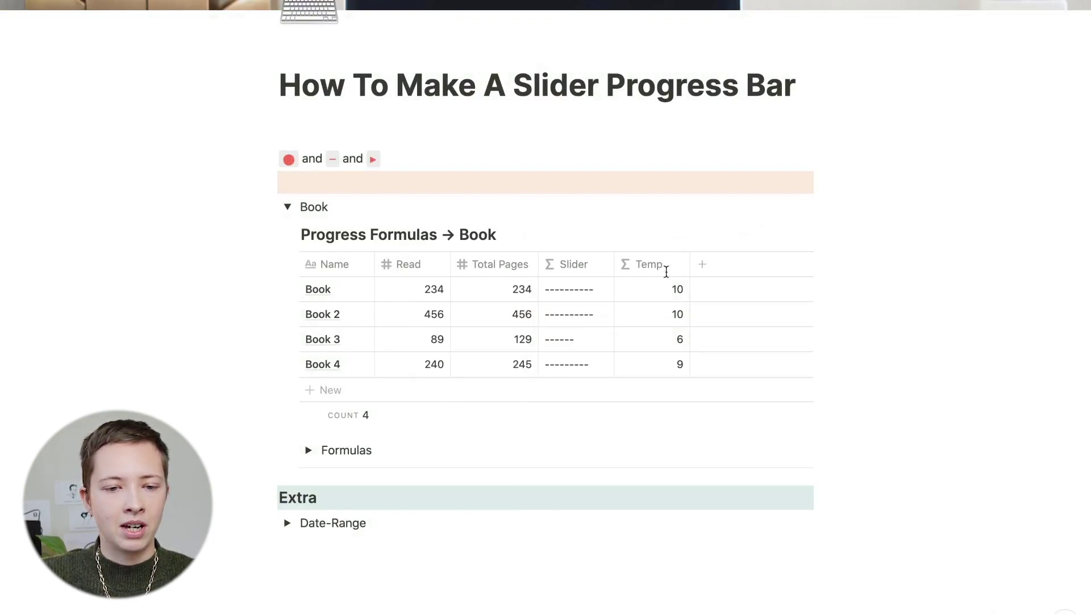
click(590, 339)
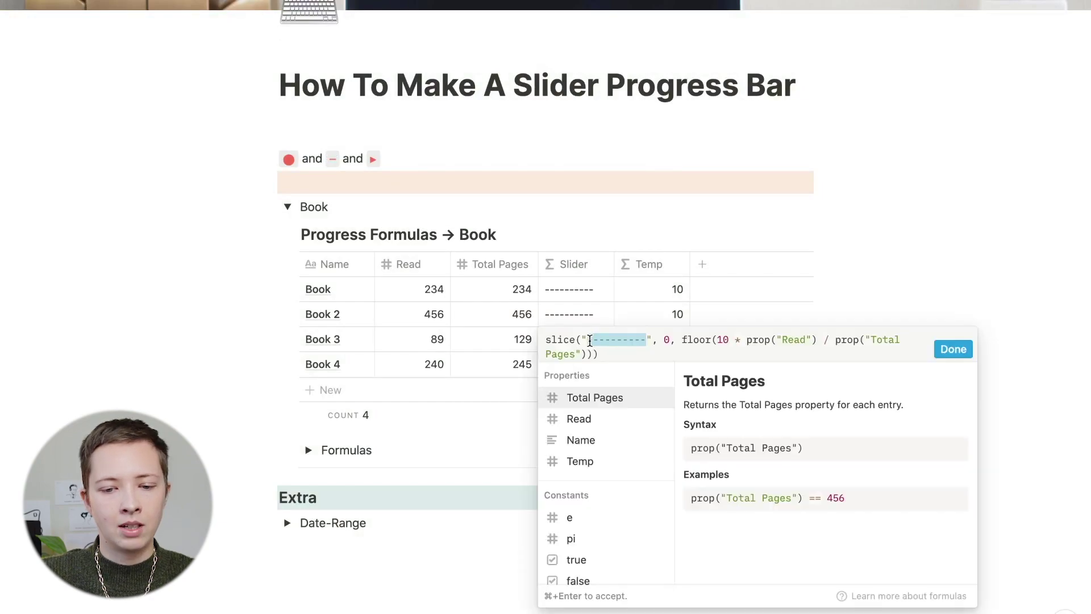
text(—————)
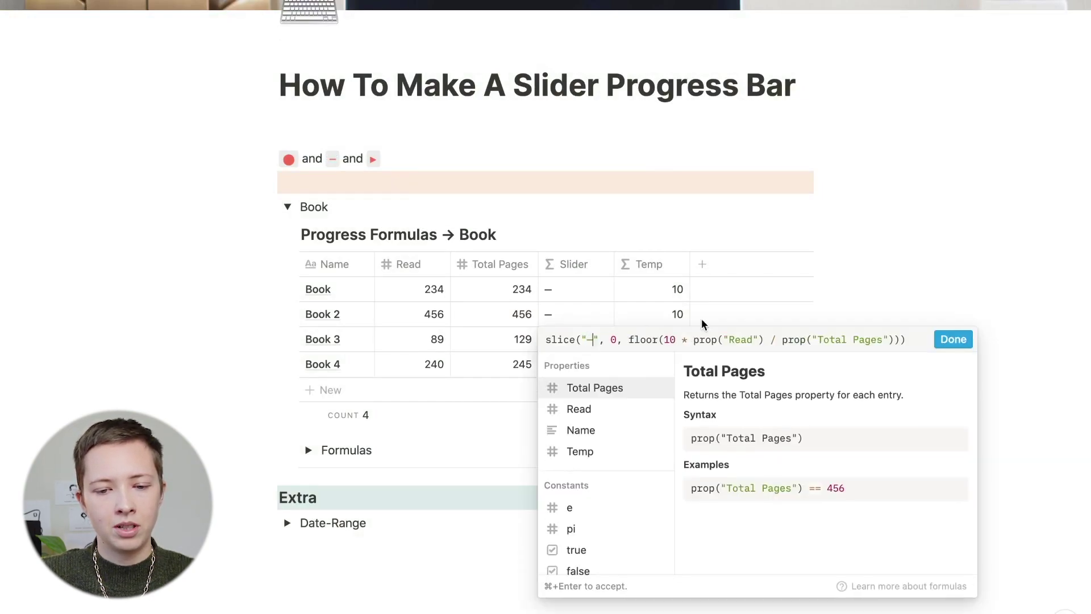
text(—————)
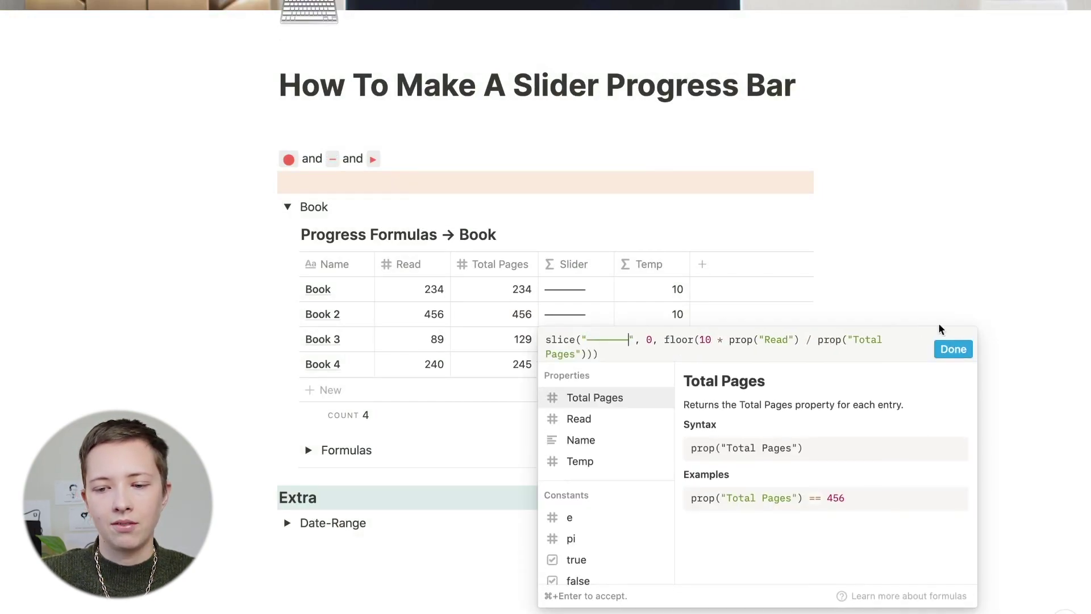
click(953, 348)
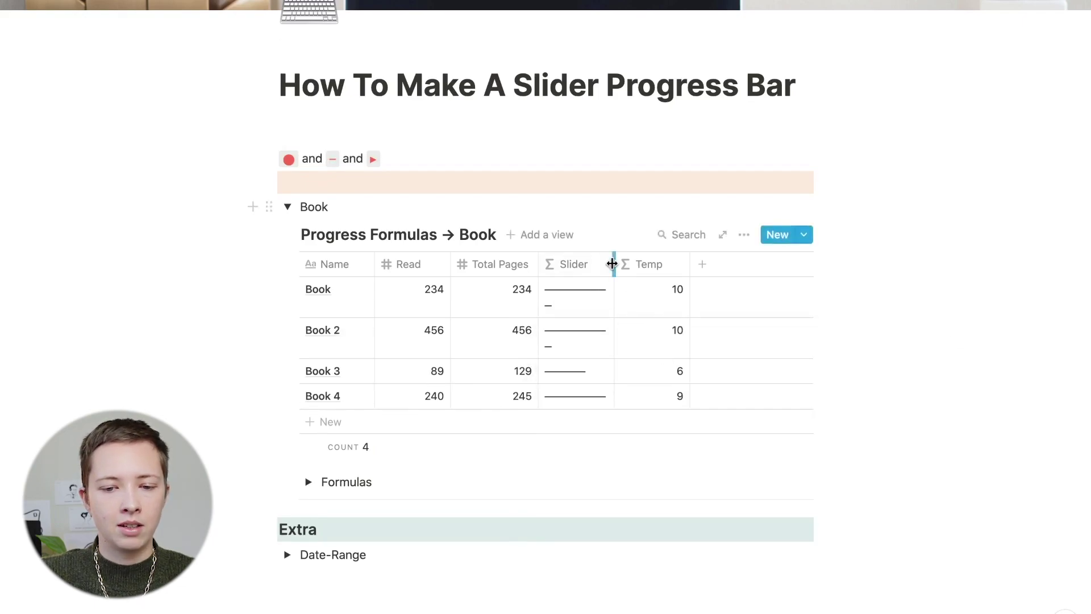
drag(613, 264, 630, 264)
Step: Append + "▶" to the end of the Slider formula, save it, and adjust the Slider column width to fit the arrow
click(574, 323)
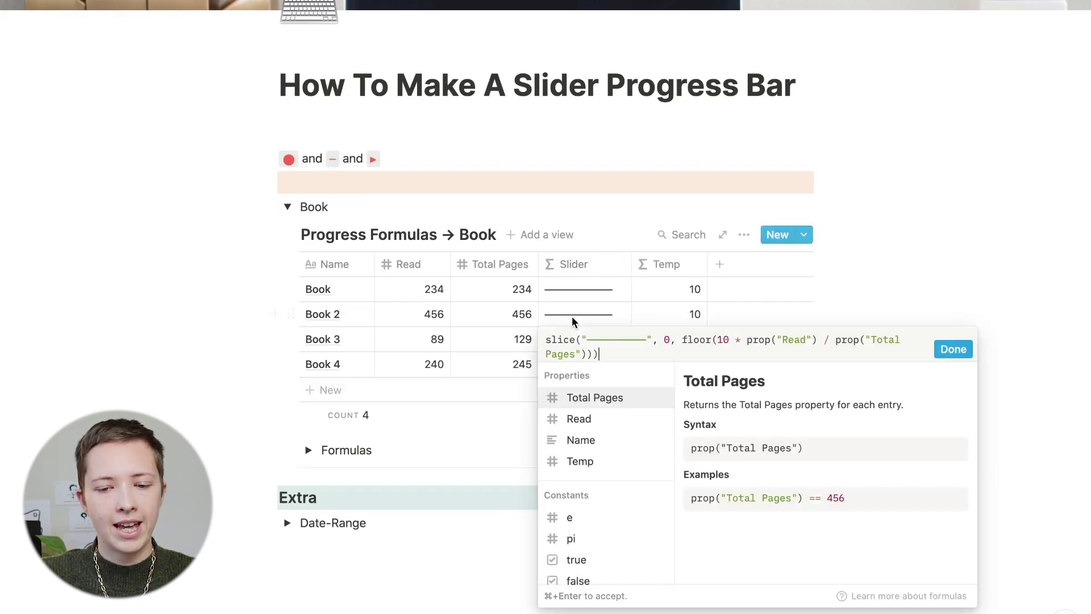
key(Escape)
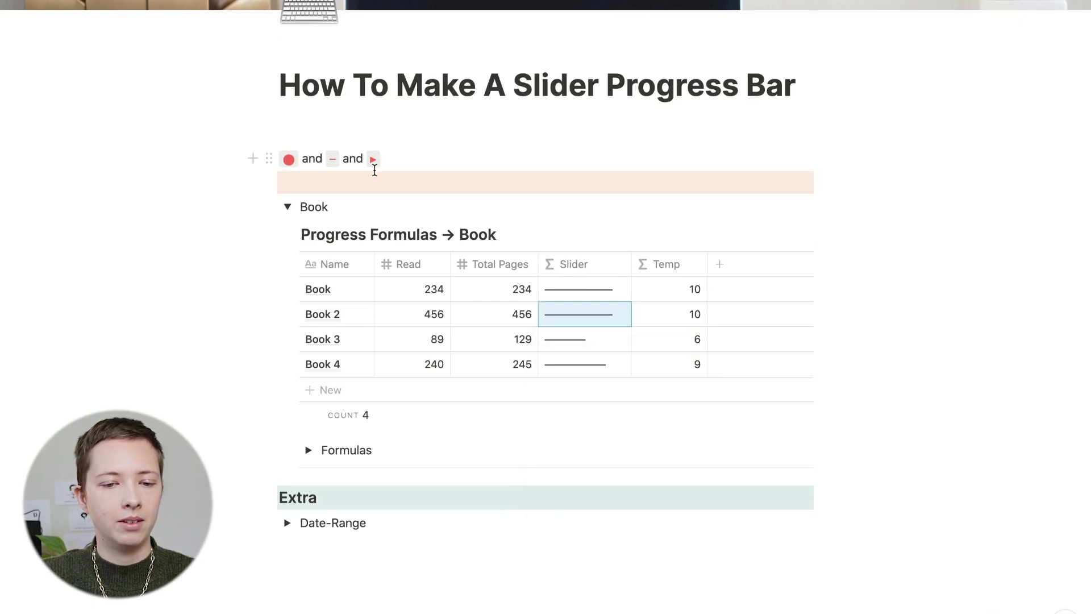
click(579, 314)
text(+ "")
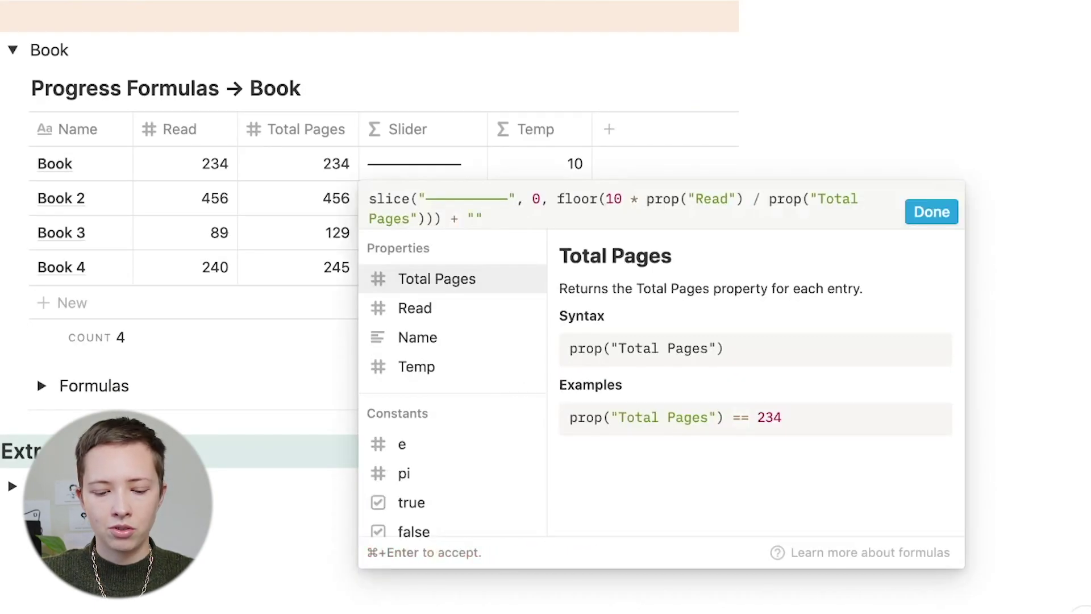
text(▶)
click(947, 212)
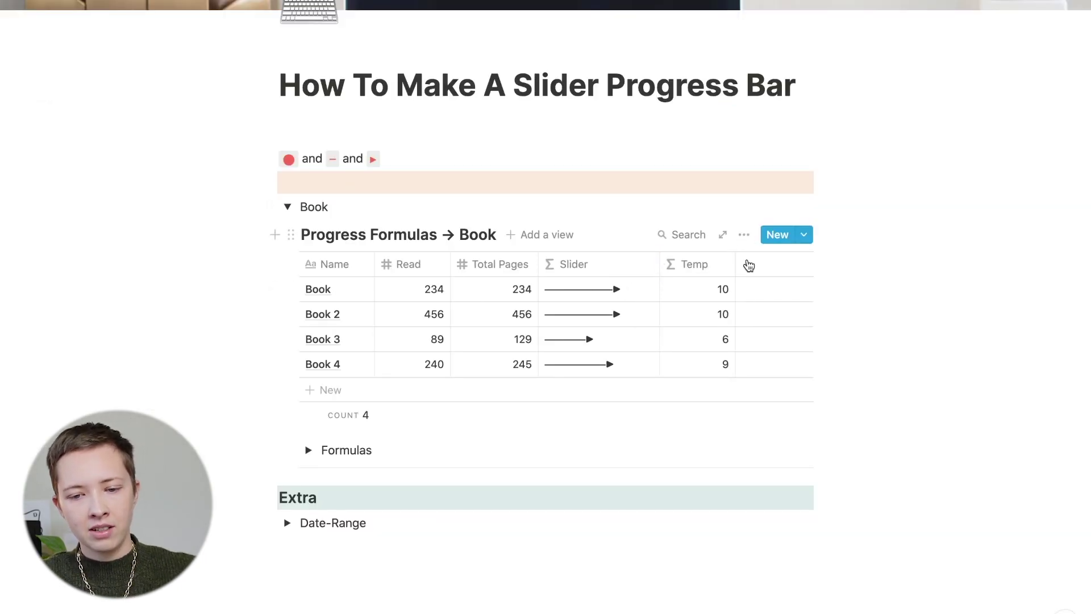
drag(659, 272, 650, 265)
Step: Change the multiplier in the Temp formula to 100, giving floor(100 * prop("Read") / prop("Total Pages")), and save it
click(682, 287)
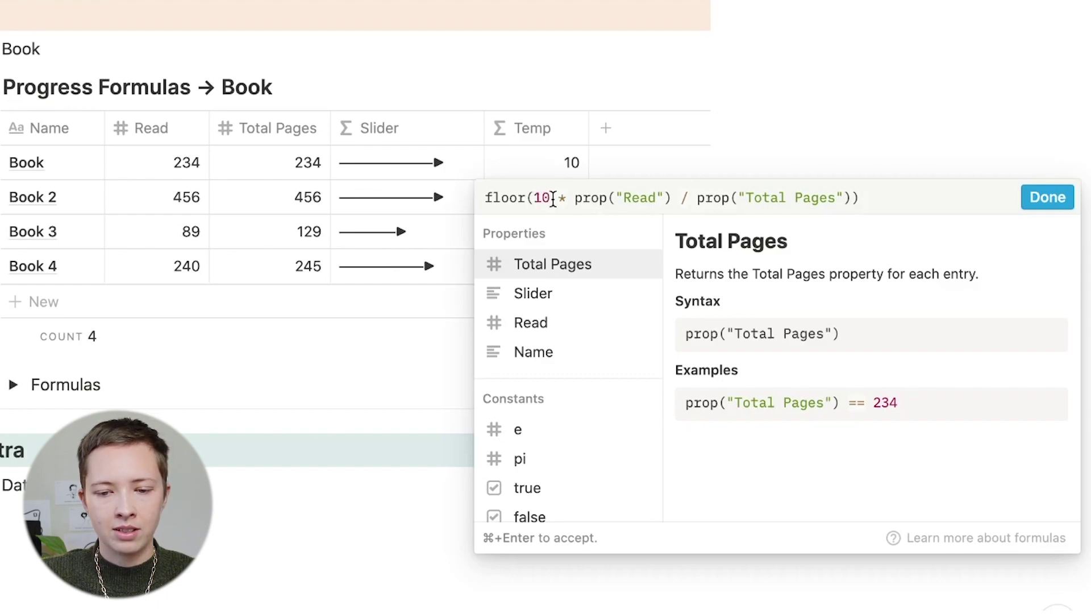
click(550, 199)
text(0)
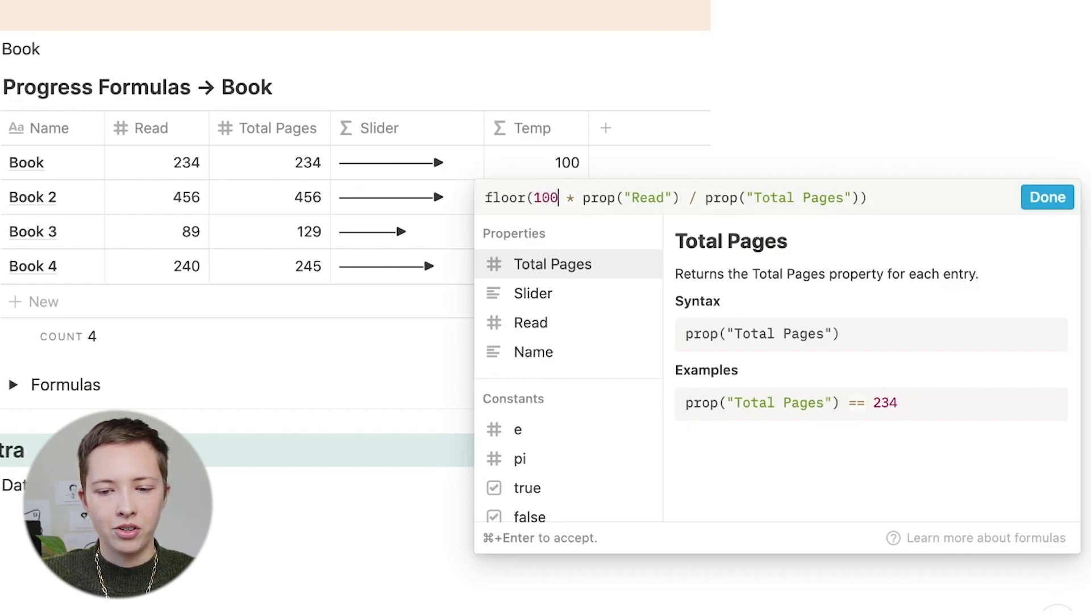
click(536, 166)
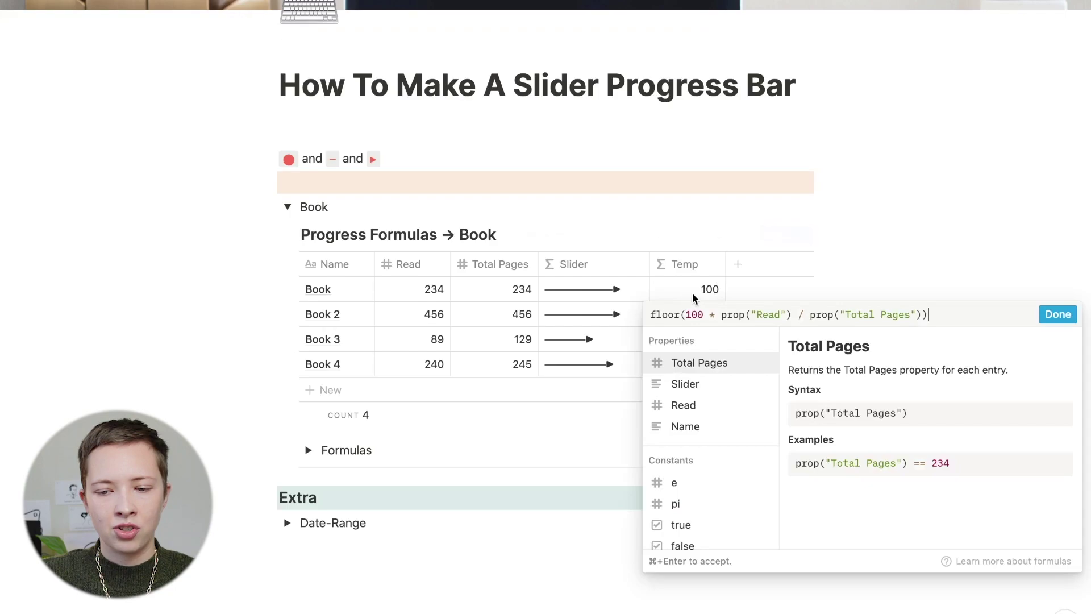
click(688, 300)
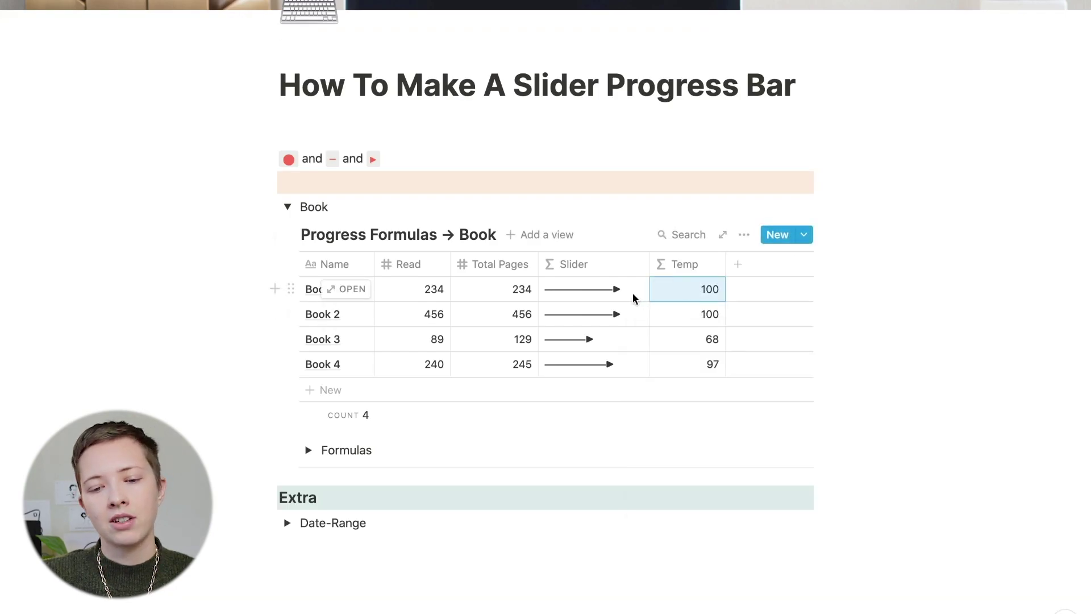
Step: Wrap the Temp floor expression in format() and append + "%" to it
click(683, 295)
click(652, 317)
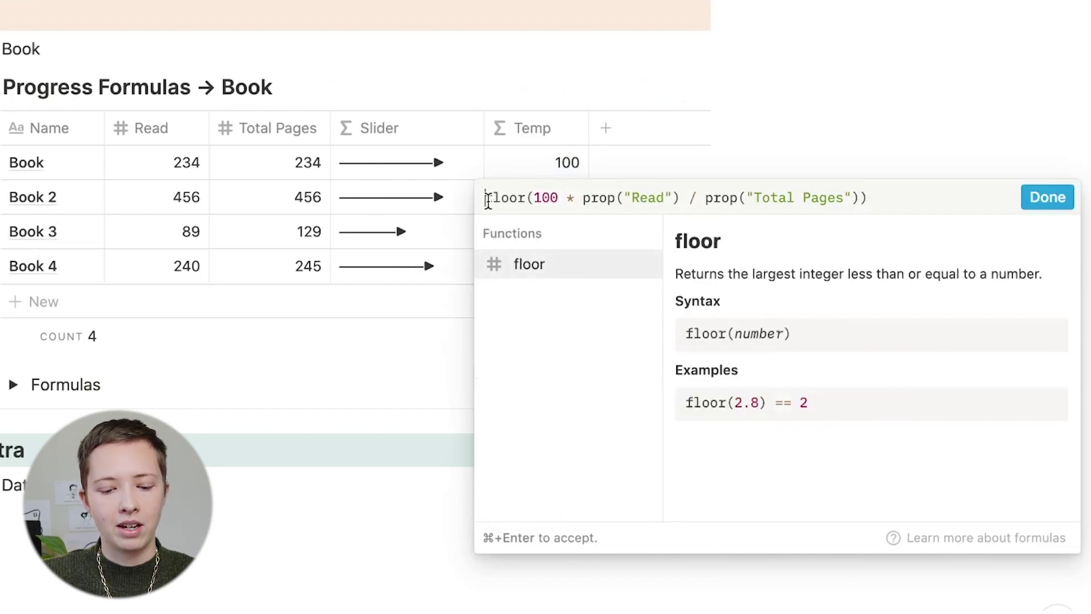
text(format()
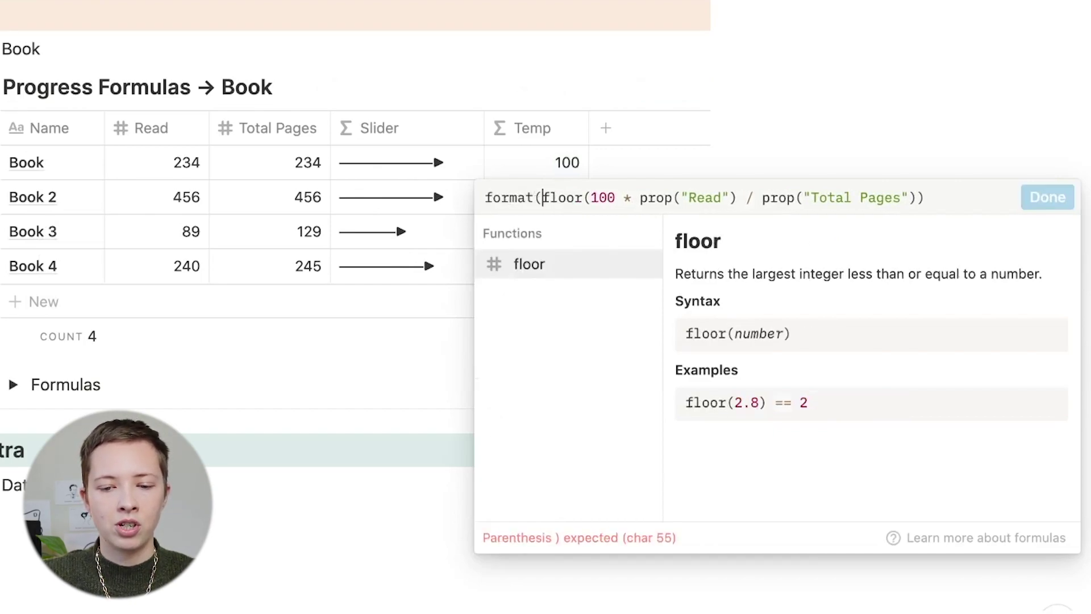
click(942, 199)
text())
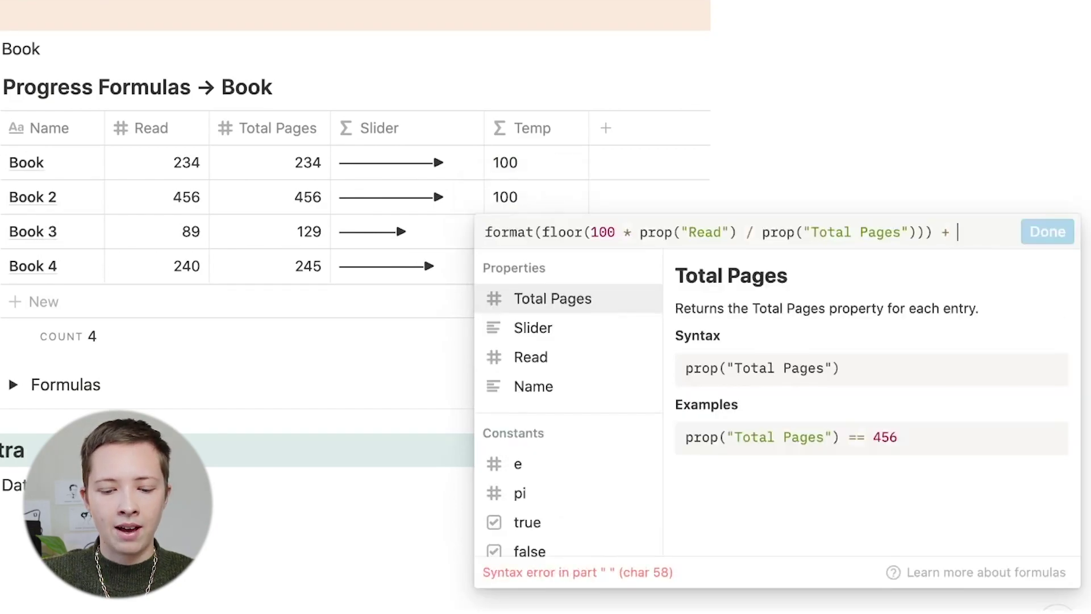
text(""%)
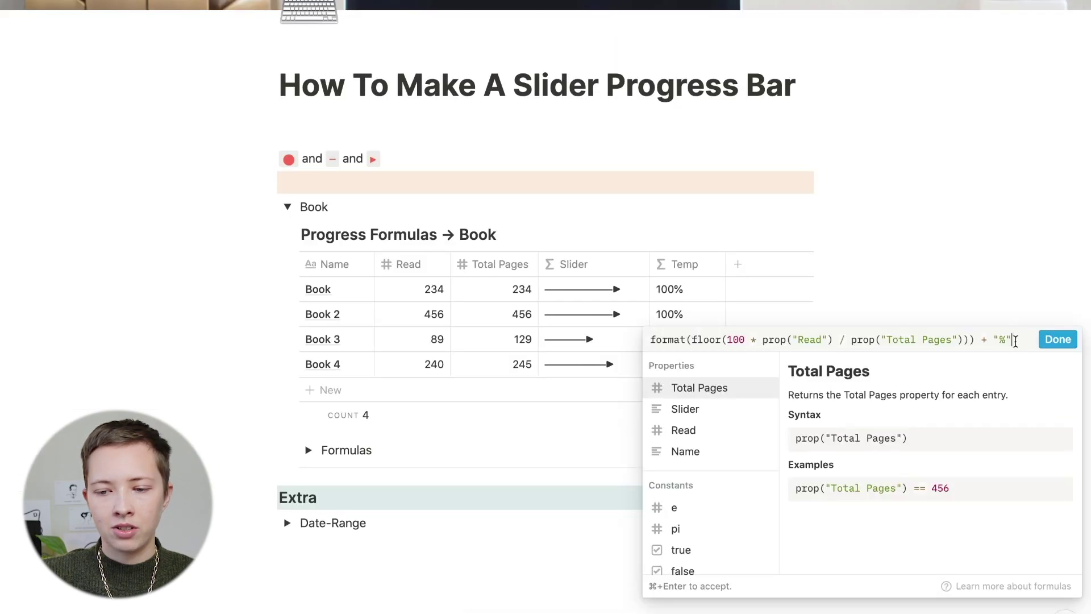
Step: Copy the entire format expression with its "%" suffix from the Temp formula and save the formula
drag(1015, 339, 653, 340)
key(super+c)
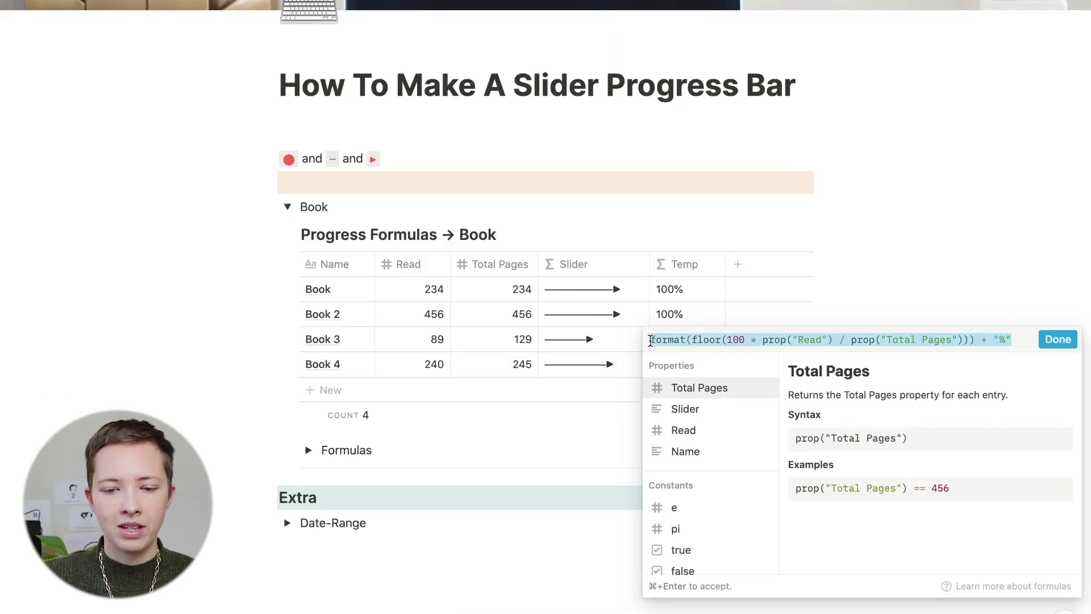
click(1059, 339)
Step: Append + and the copied percentage expression to the Slider formula, widen its column, and add a space after the arrow inside "▶ "
click(585, 315)
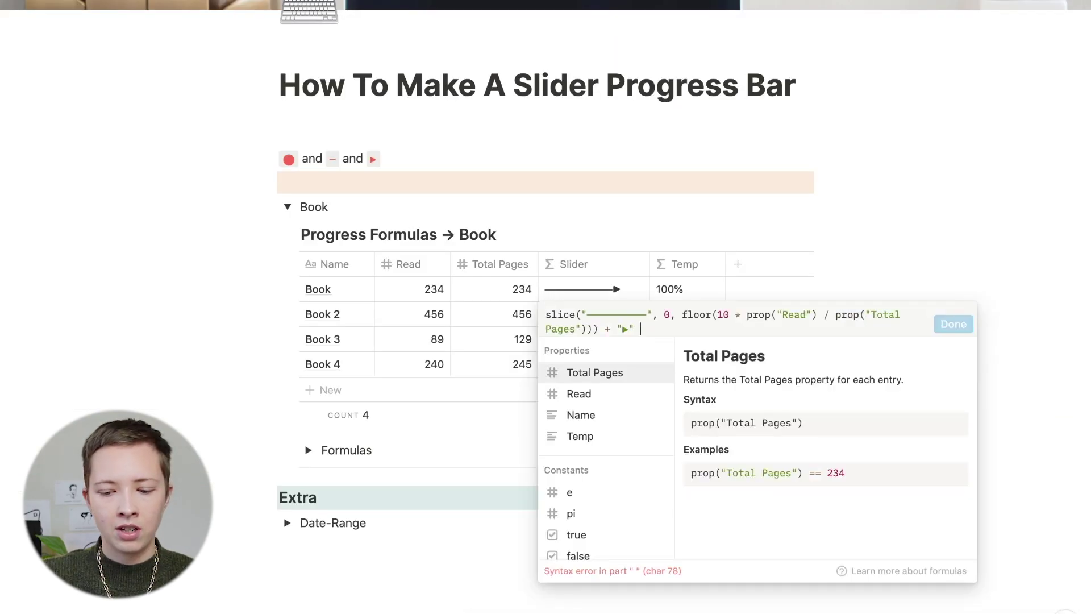
text(+)
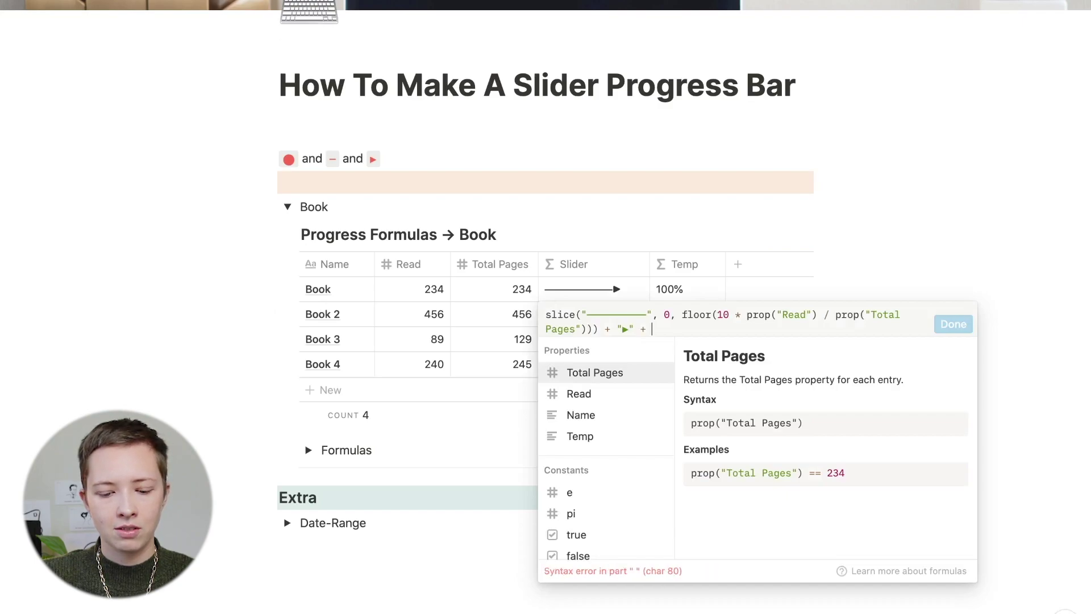
key(super+v)
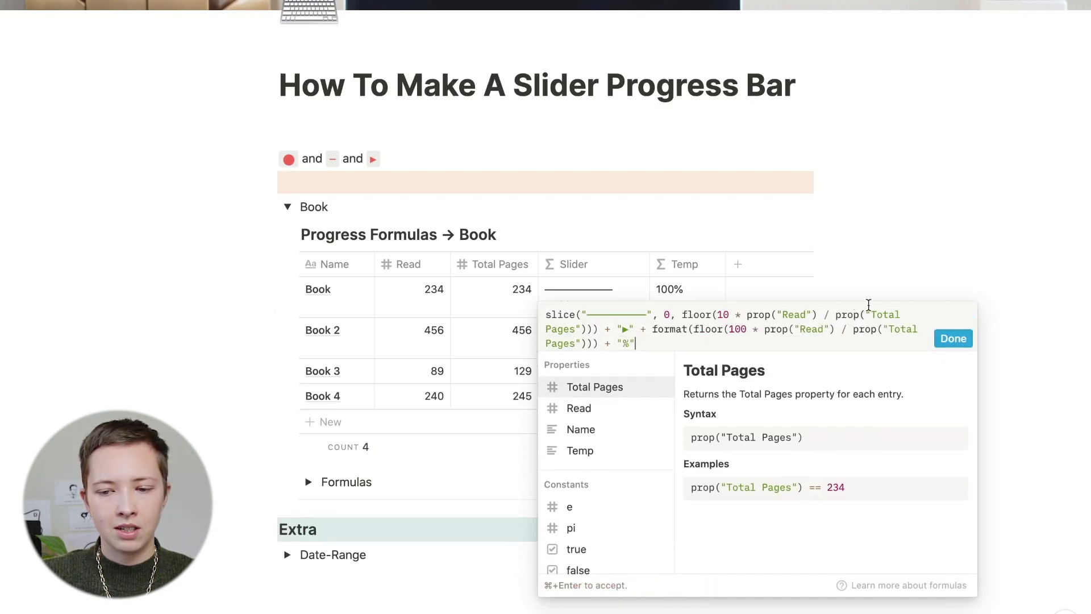
click(953, 338)
drag(649, 264, 691, 270)
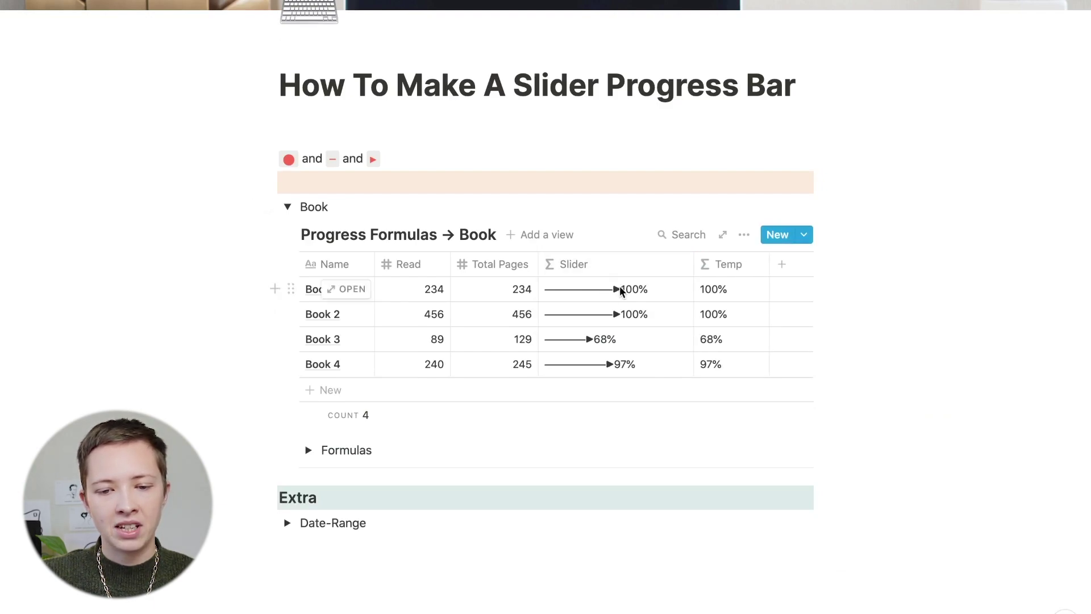
click(576, 297)
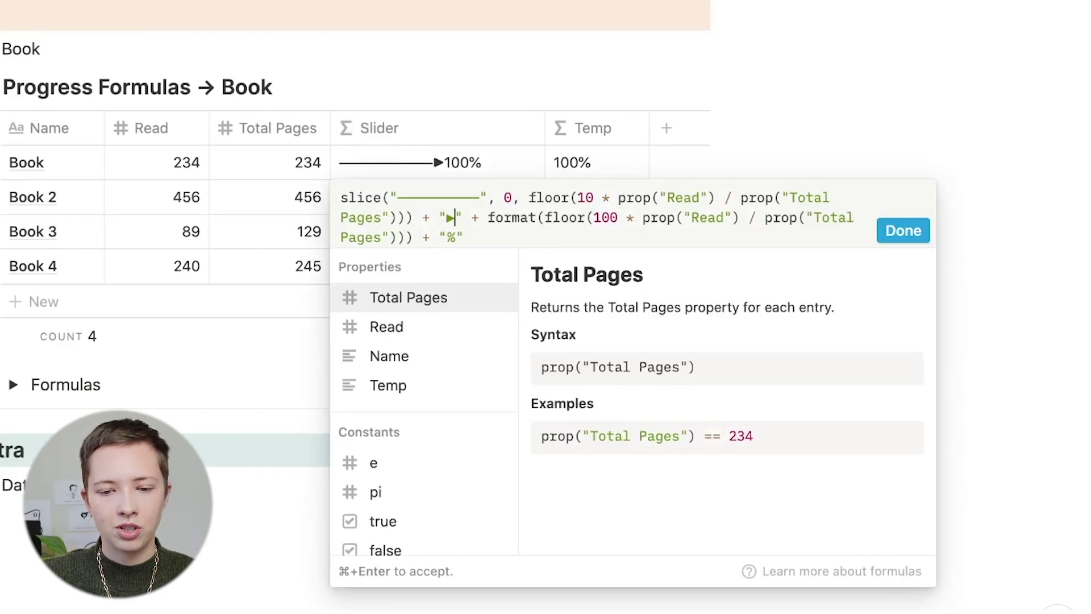
click(903, 230)
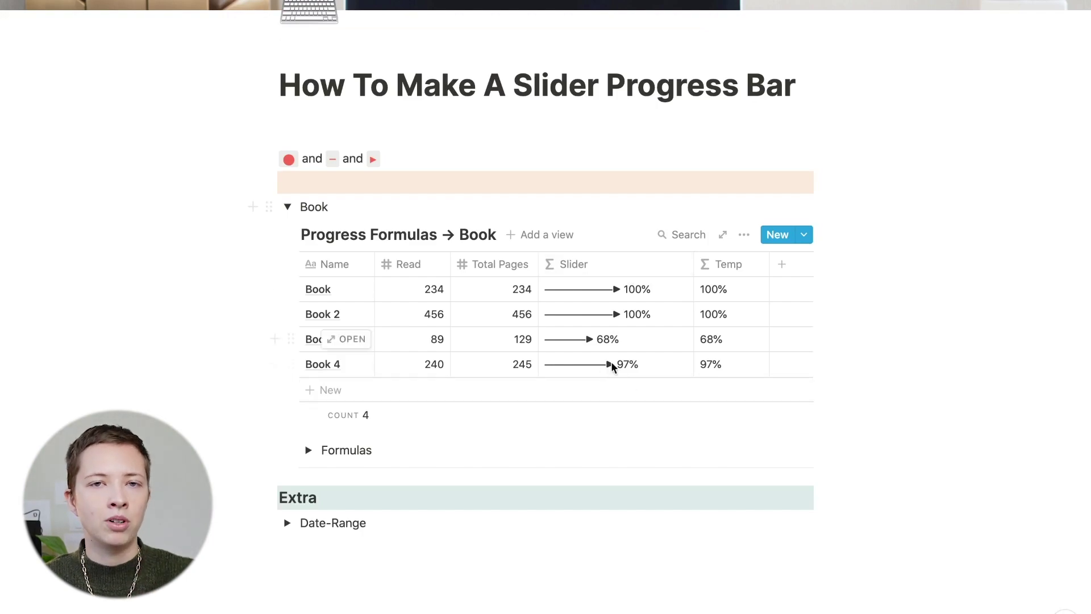
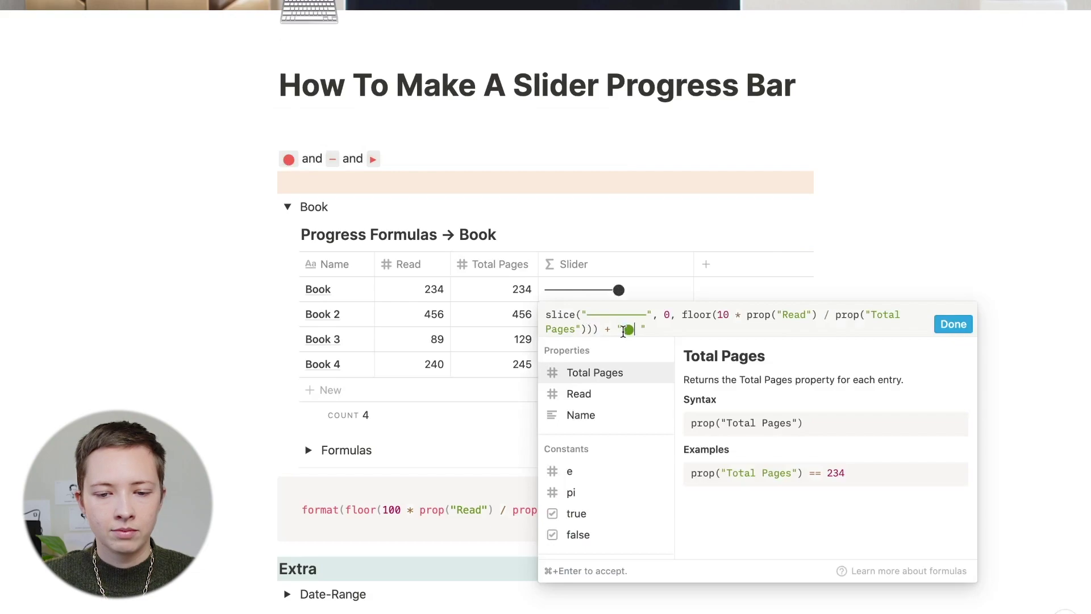
Step: Save the Slider formula with a "⬤" circle as the marker at the end of the line
key(super+Return)
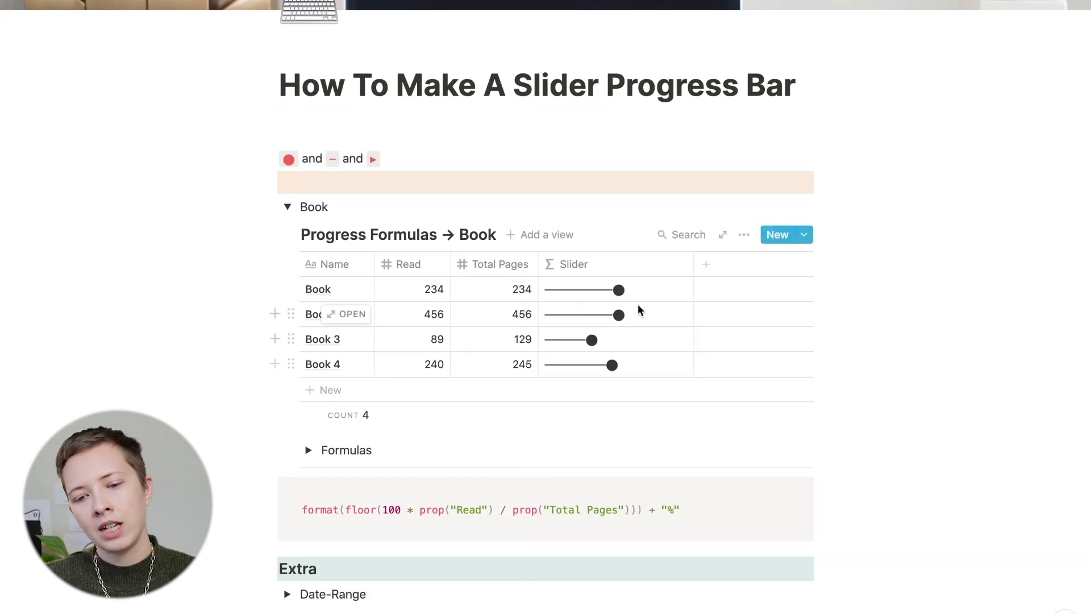
Step: Double the line inside the Slider's slice string by copying its characters and pasting them once at its end
click(591, 292)
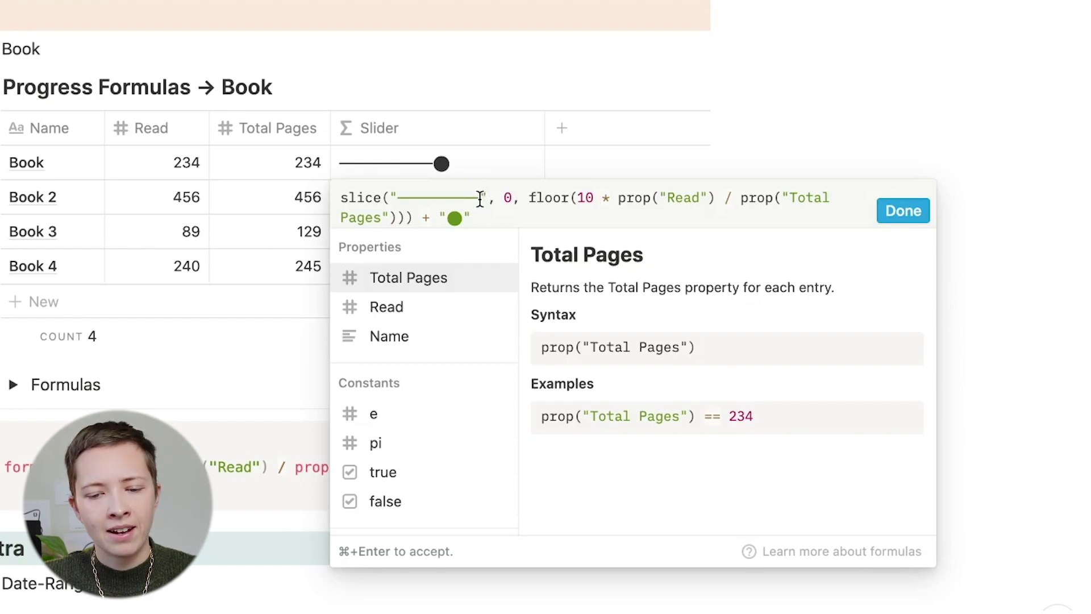
drag(479, 200, 397, 202)
key(super+c)
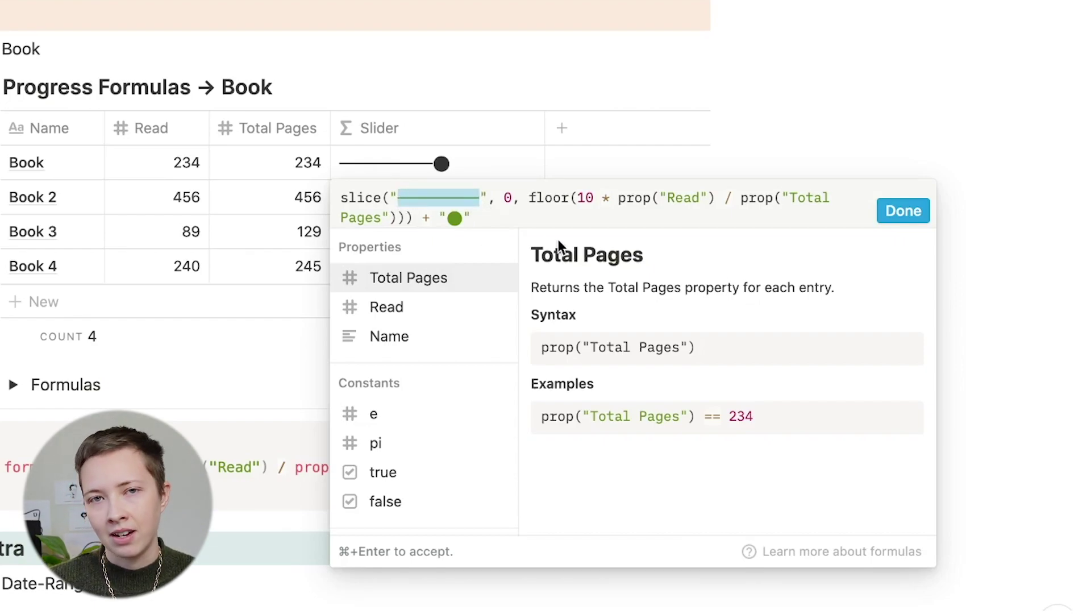
click(479, 199)
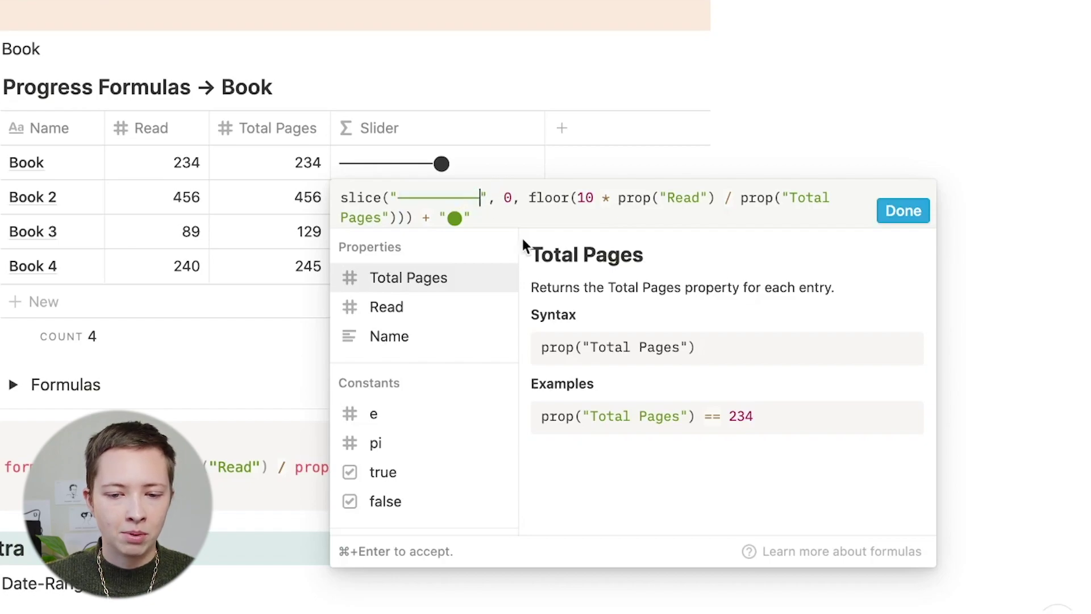
key(super+v)
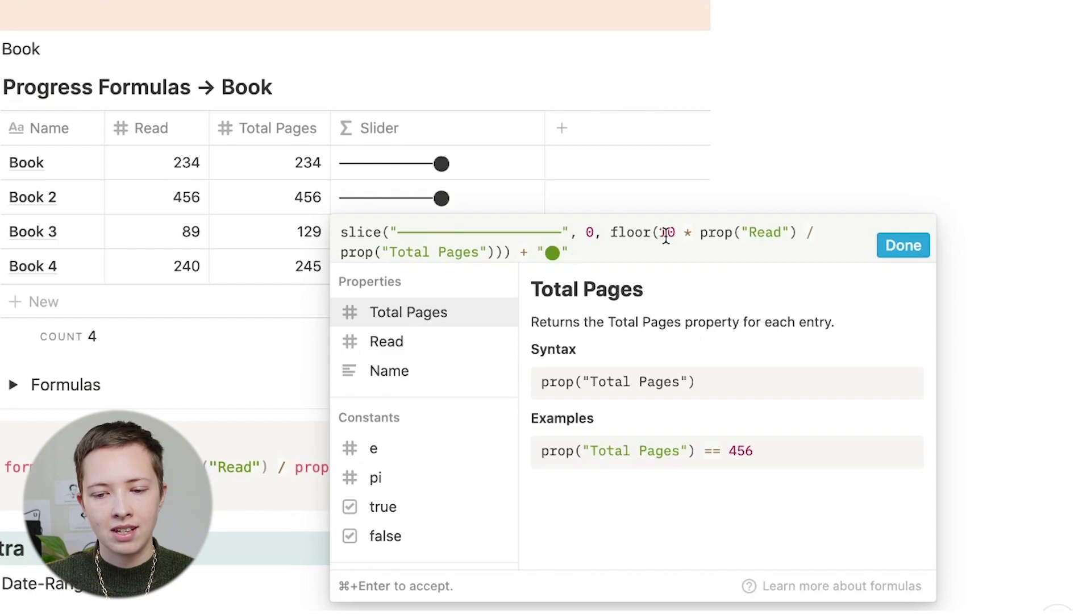
Step: Set the multiplier in the Slider's floor expression to 20, save the formula, and widen the Slider column to fit the longer line
key(BackSpace)
key(BackSpace)
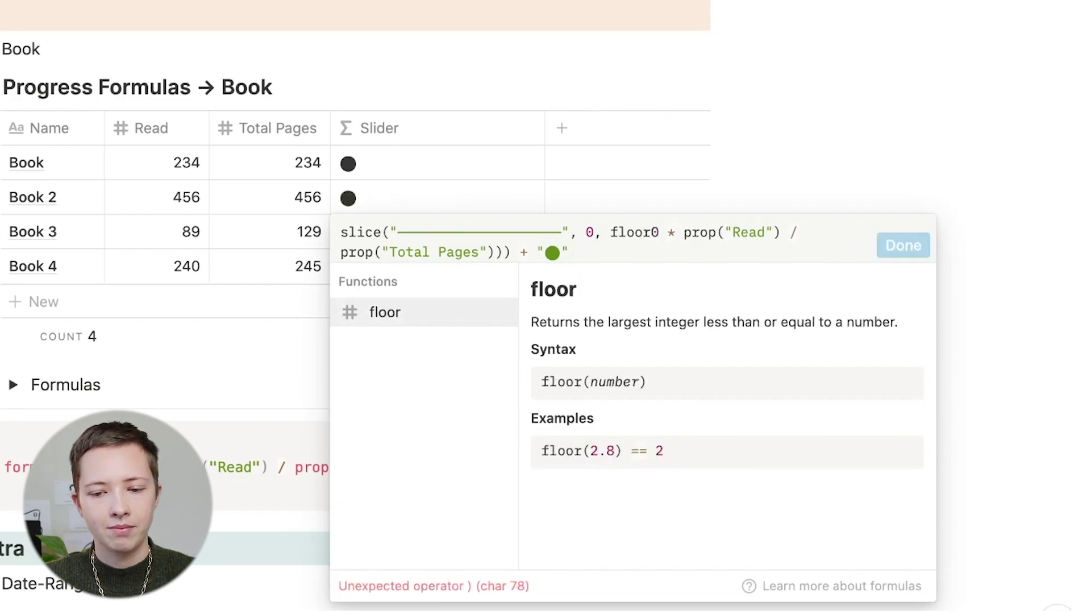
text((2)
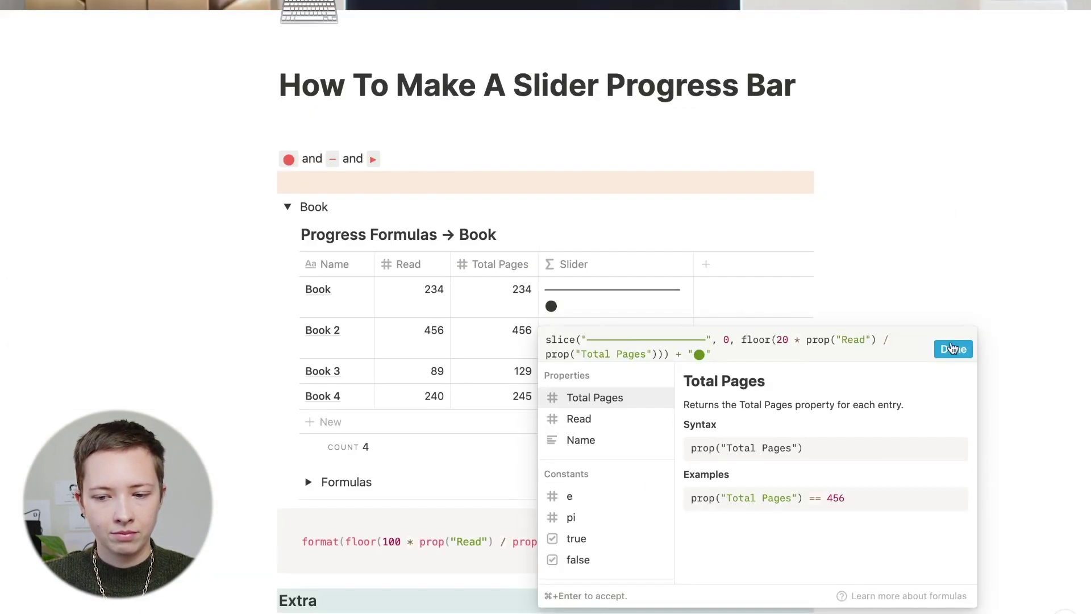
click(952, 348)
drag(693, 260, 781, 260)
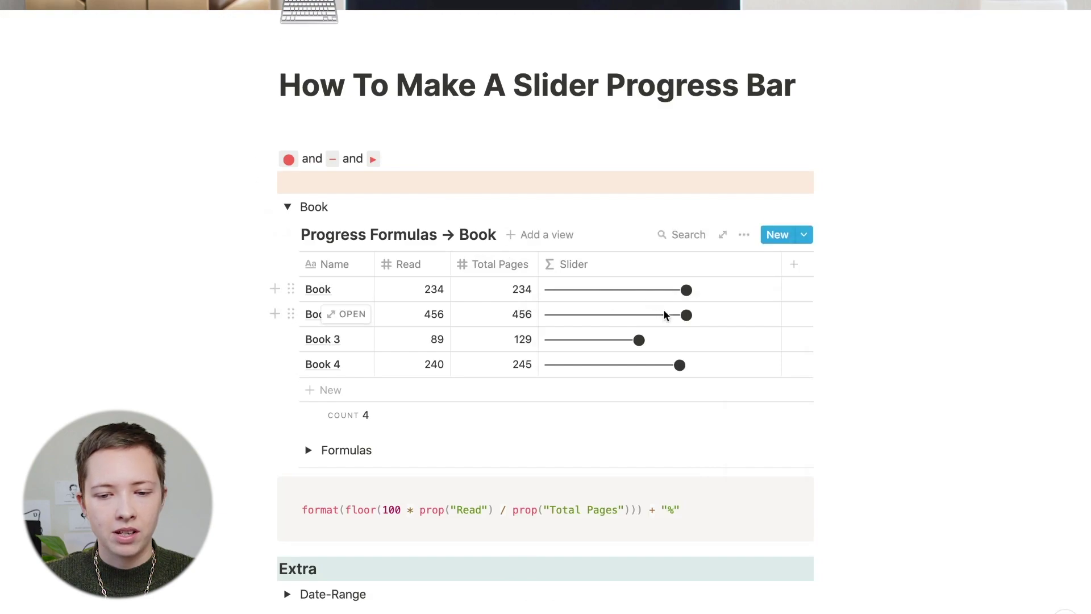
Step: Append + and a copy of the existing slice expression after the "⬤" in the Slider formula, and save it
click(543, 338)
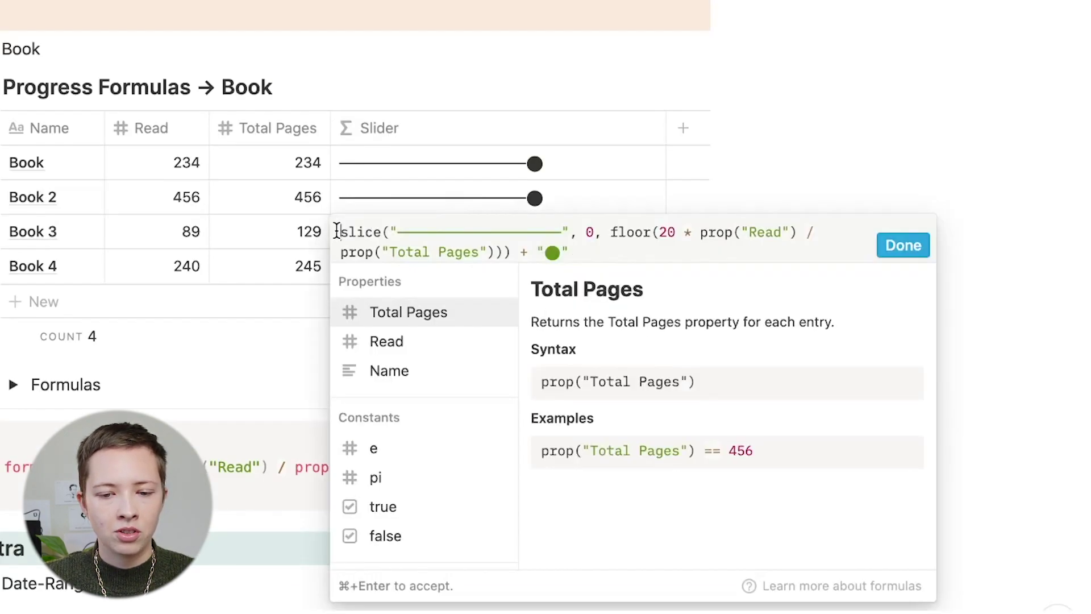
drag(337, 231, 511, 255)
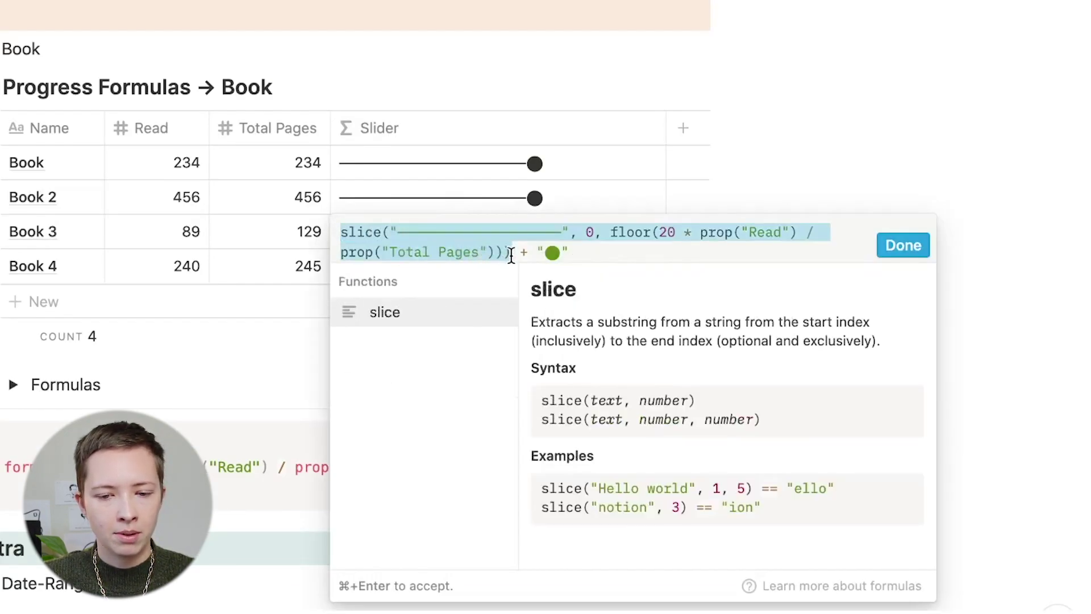
click(626, 248)
text(+)
text(slice("————————————————————", 0, floor(20 * prop("Read") / prop("Total Pages"))))
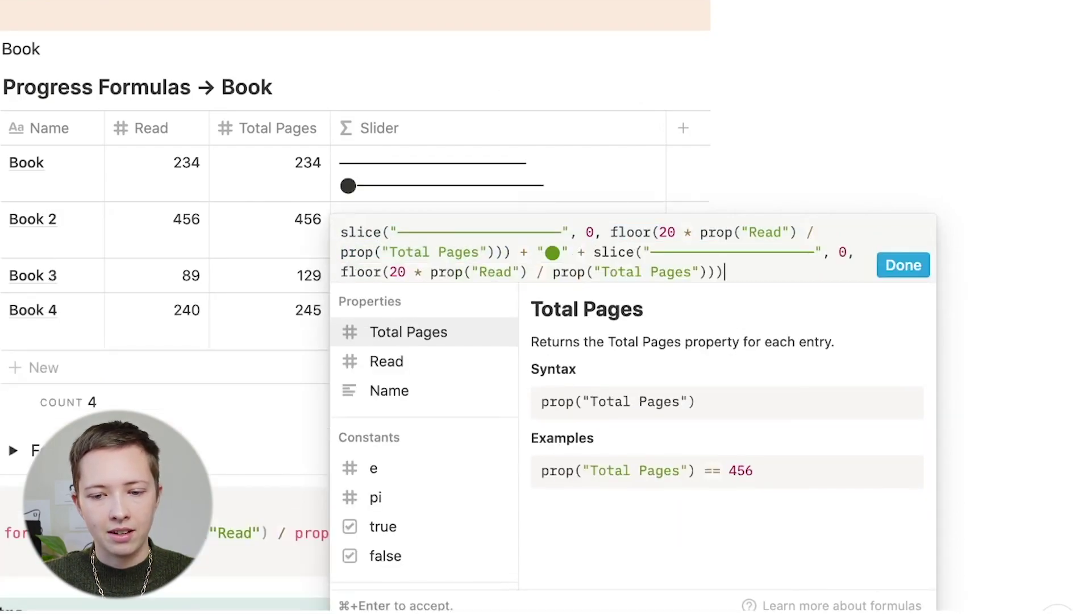
key(super+Return)
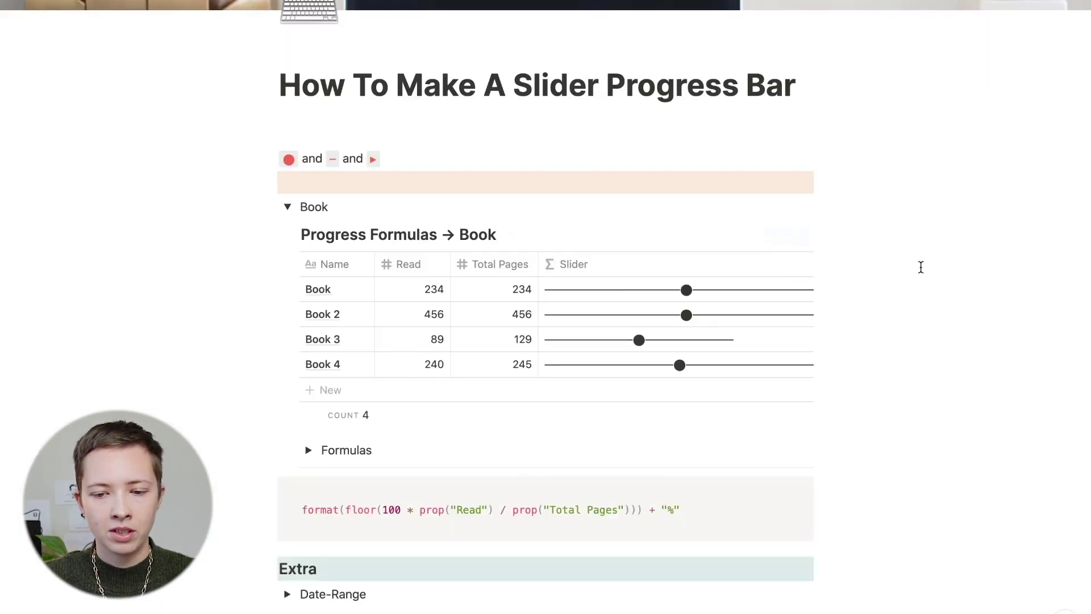
Step: Insert "20 - " before the floor expression in the Slider formula's second slice and save the formula
scroll(748, 334, right, 5)
scroll(748, 334, left, 1)
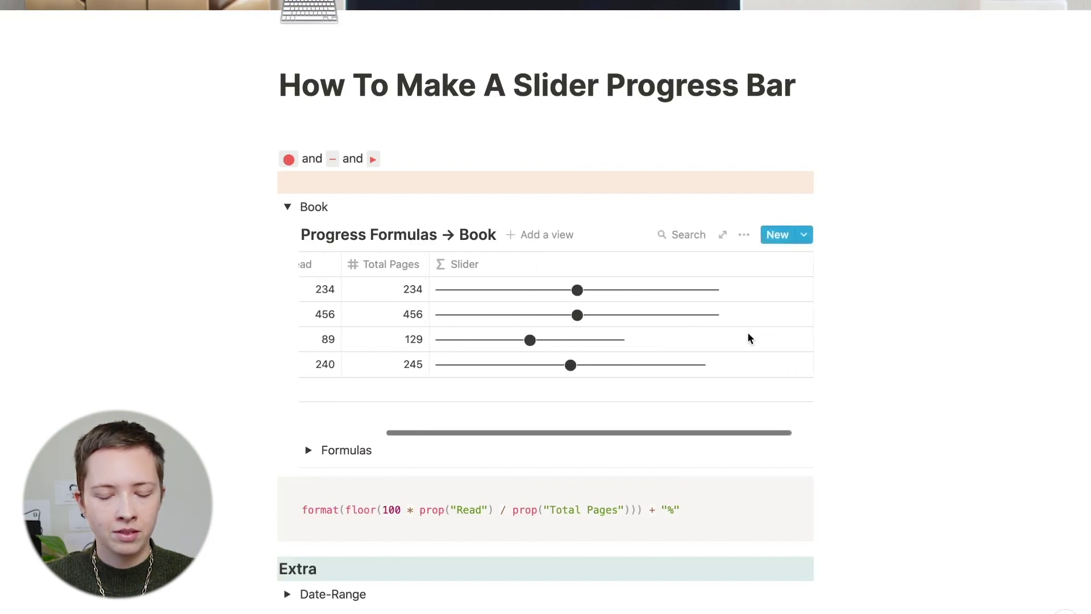
click(748, 334)
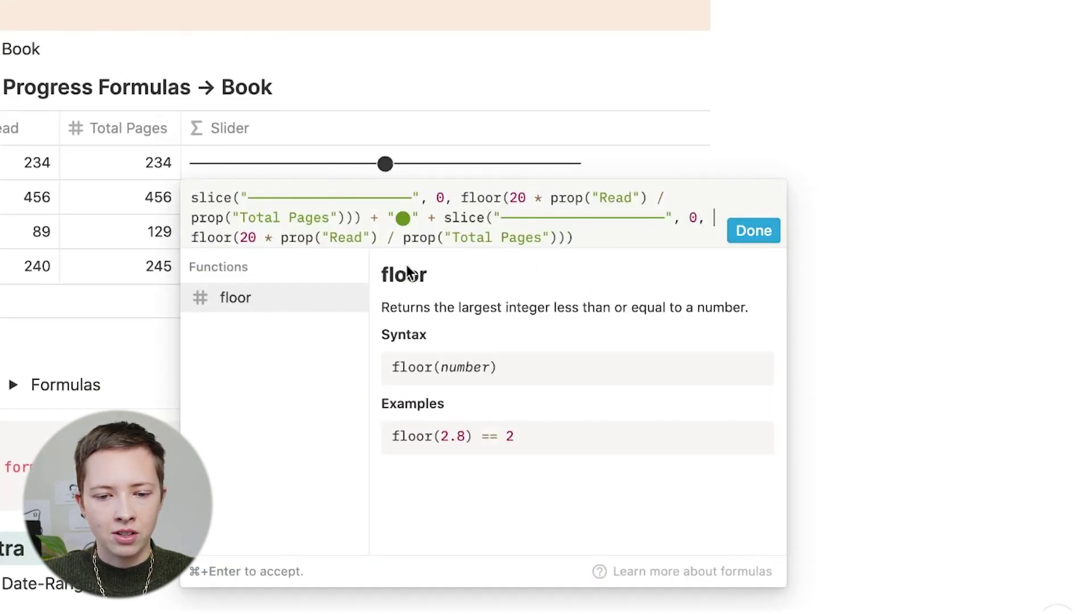
click(698, 230)
text(20)
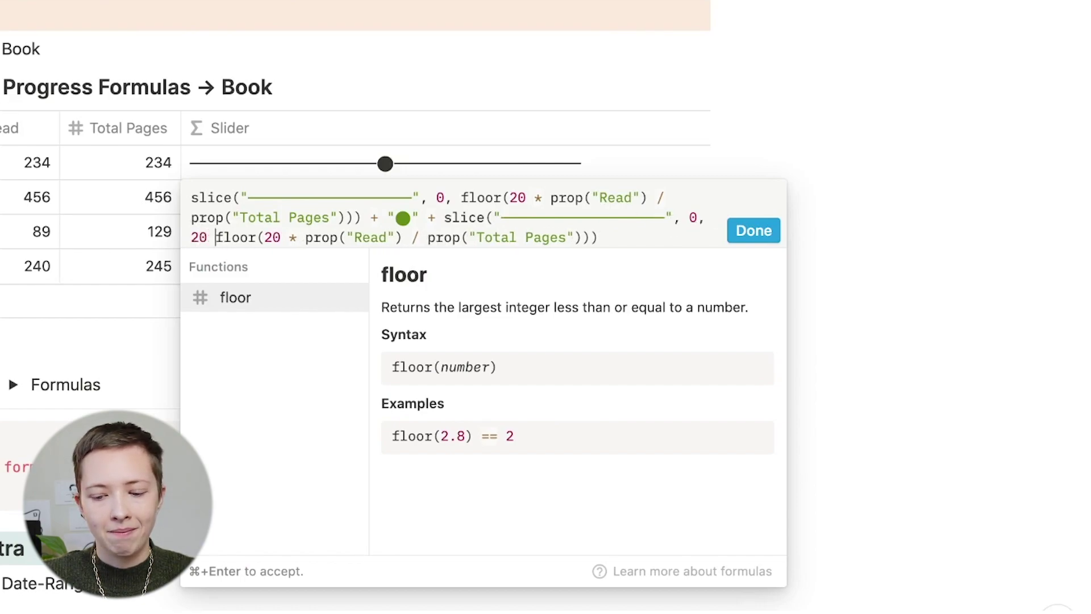
text( -)
drag(233, 236, 643, 241)
click(643, 241)
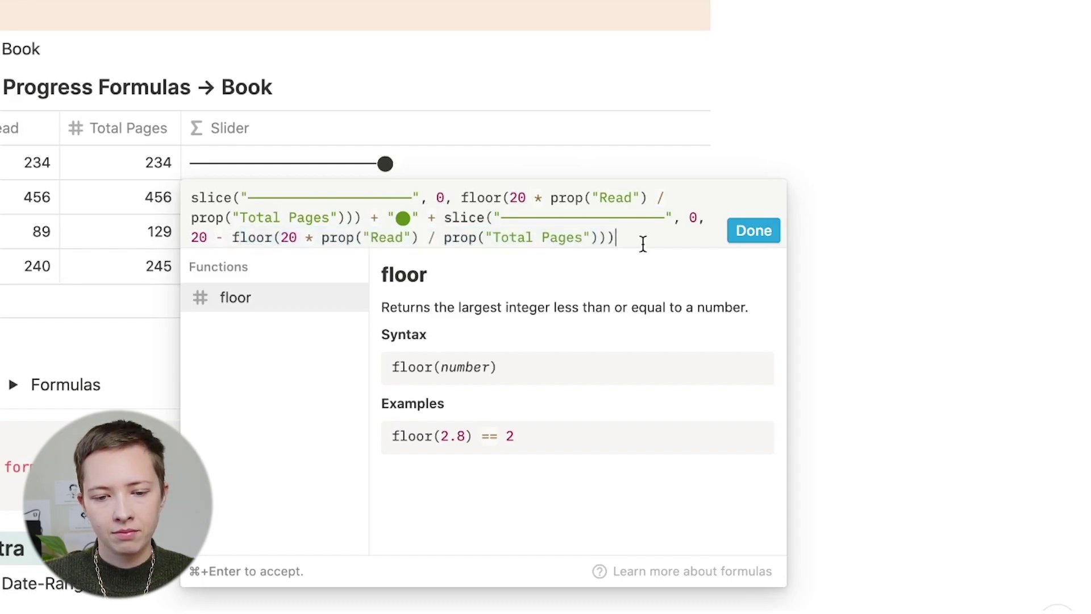
click(302, 105)
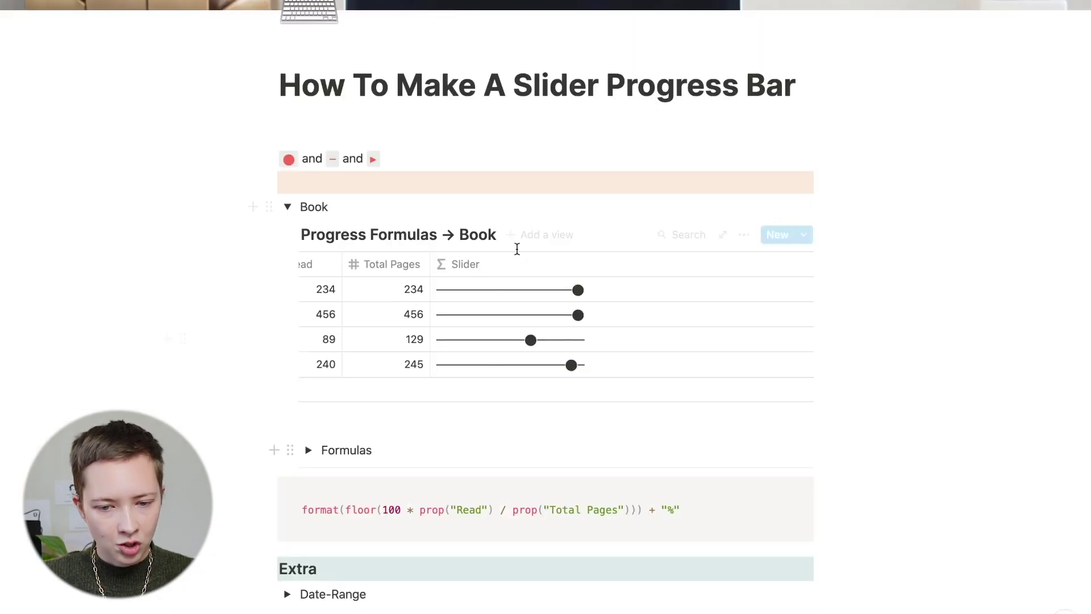
Step: Examine the first slice, second slice, minus sign and floor expression in the Slider formula, leaving the formula unedited
scroll(610, 287, left, 4)
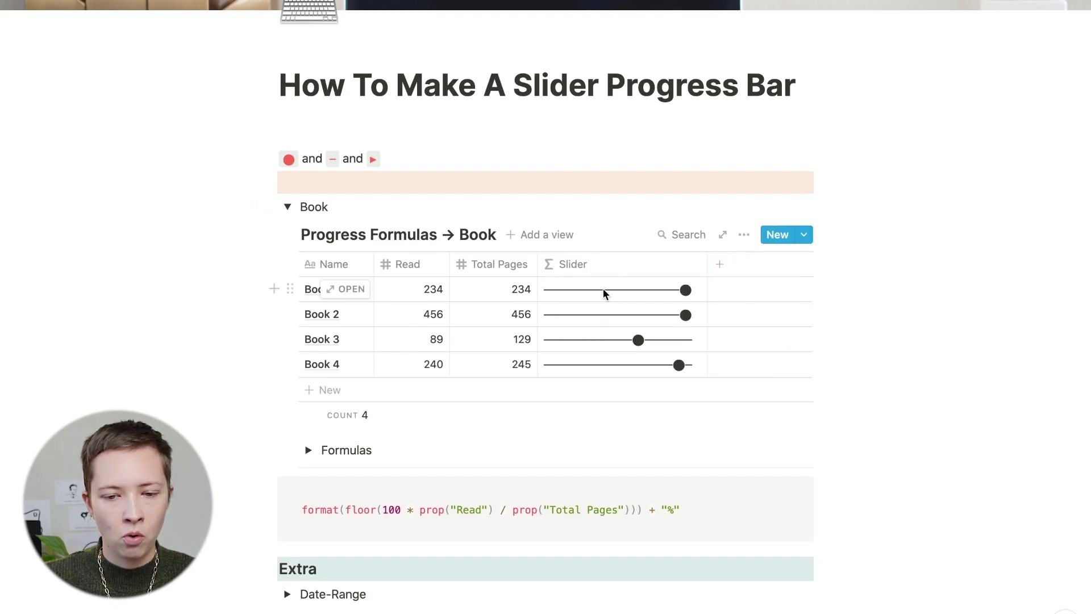
click(602, 290)
drag(544, 314, 672, 324)
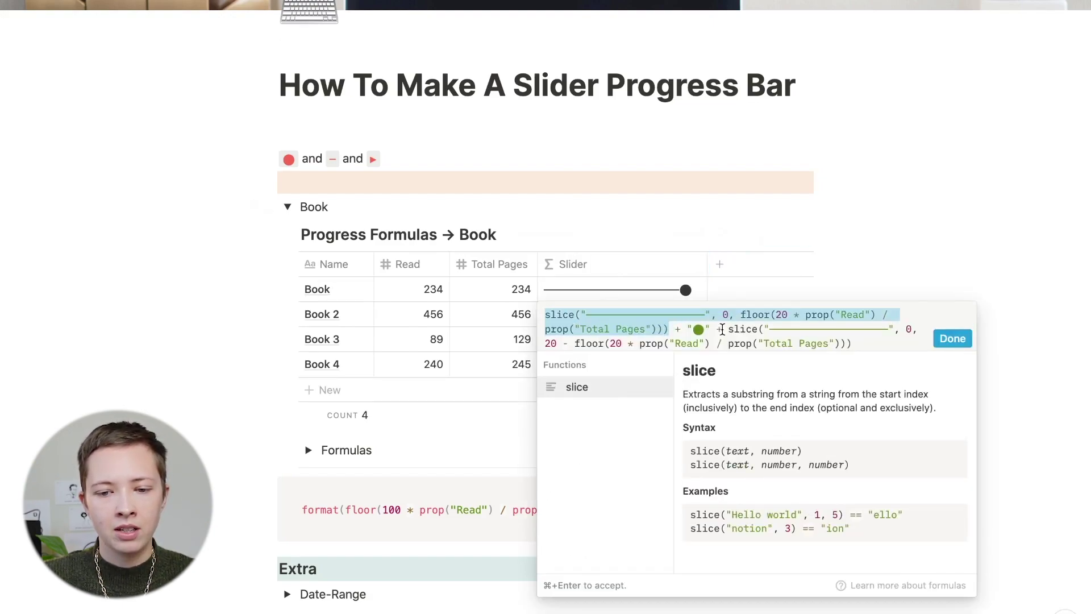
drag(726, 332, 875, 360)
click(630, 347)
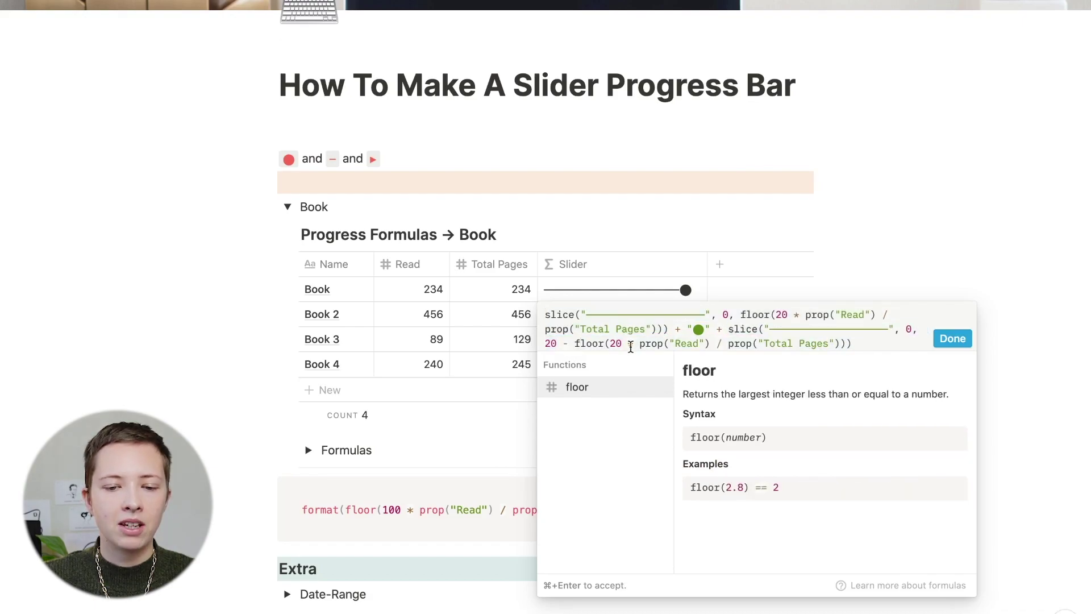
drag(558, 344, 579, 343)
drag(740, 314, 671, 336)
key(Escape)
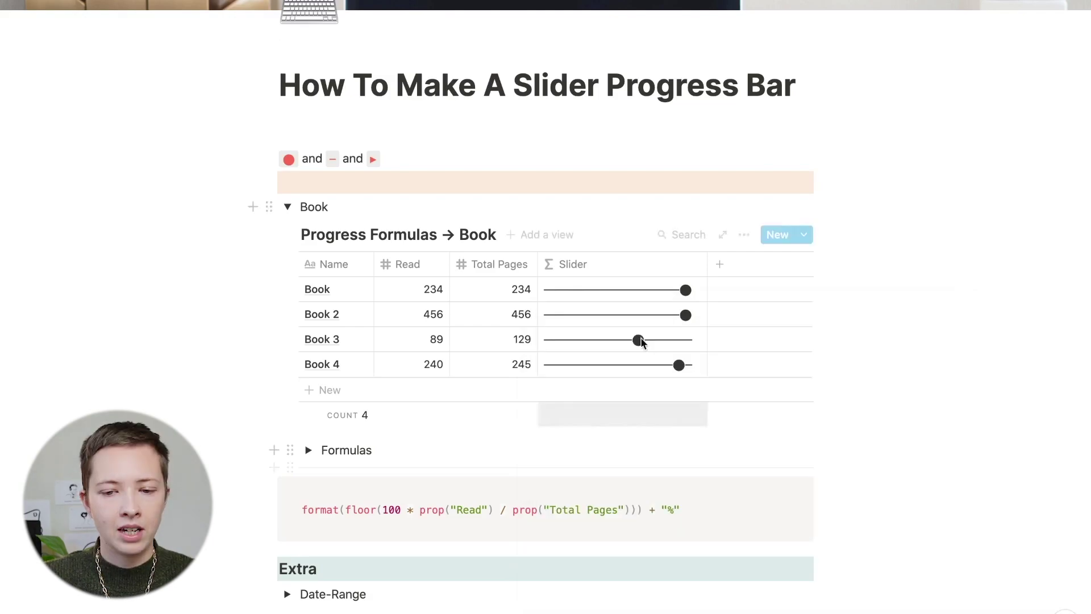
Step: Widen the Slider column and copy the percentage expression format(floor(100 * prop("Read") / prop("Total Pages"))) + "%" from the code block
drag(706, 273, 738, 264)
drag(303, 510, 691, 506)
key(super+c)
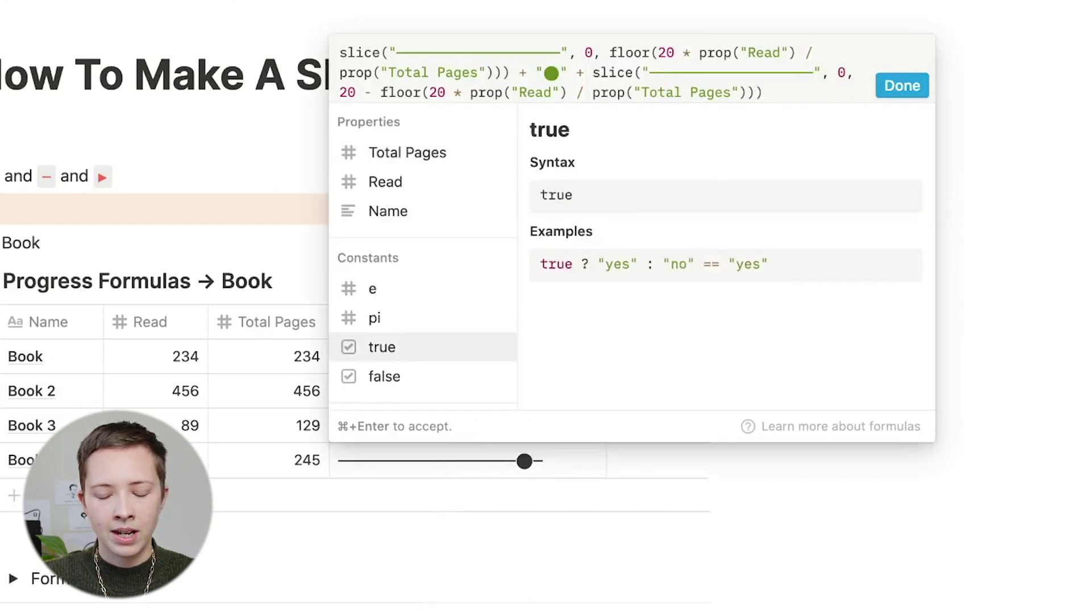
Step: Append + " " + and the copied percentage expression to the end of the Slider formula, and save it
text(+ )
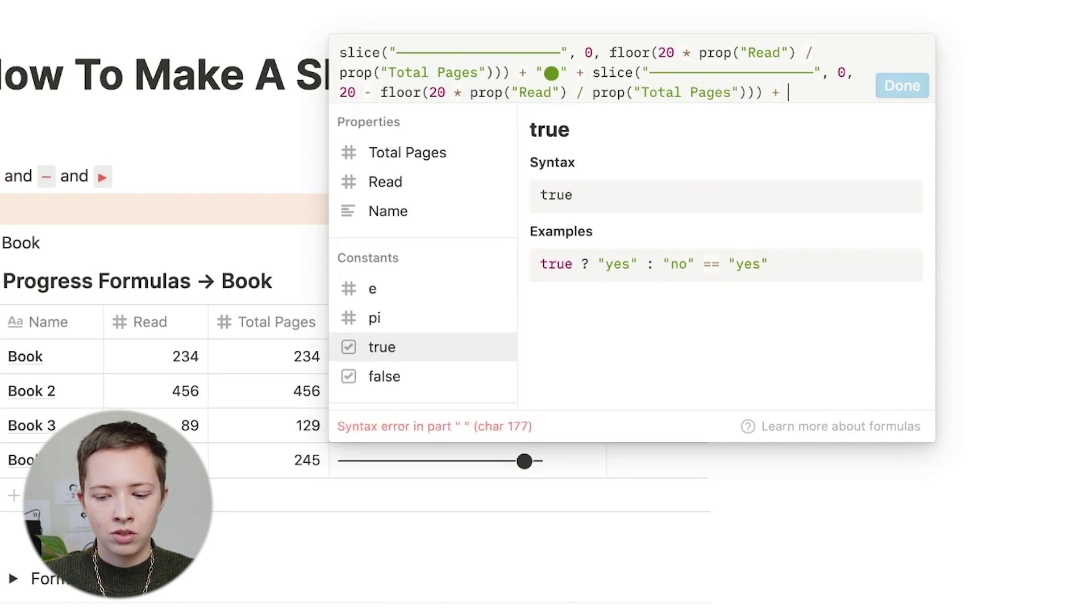
text("🟢)
text(")
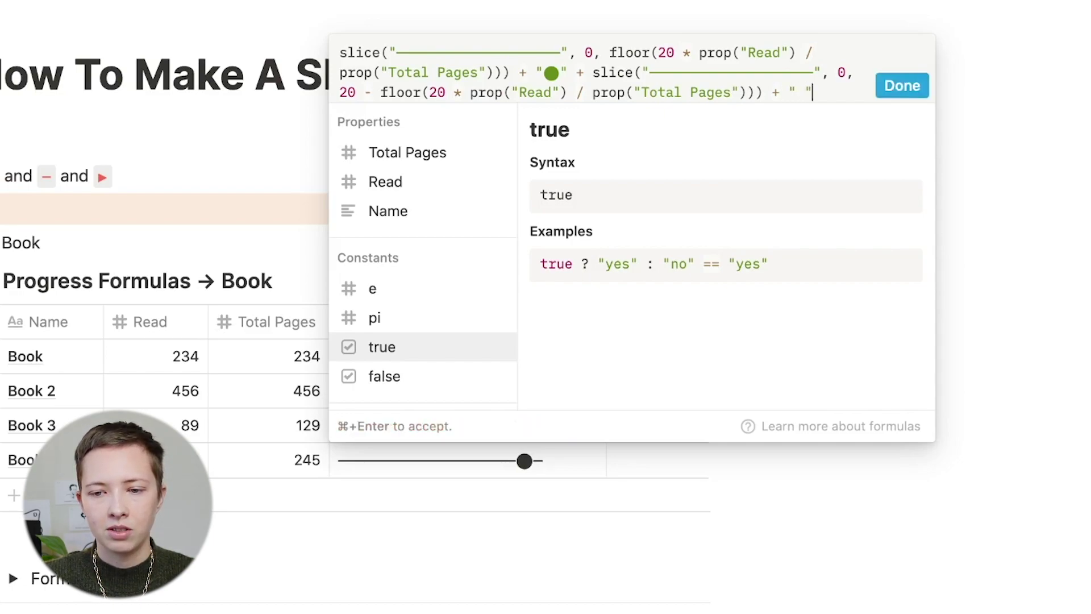
text( +)
key(super+v)
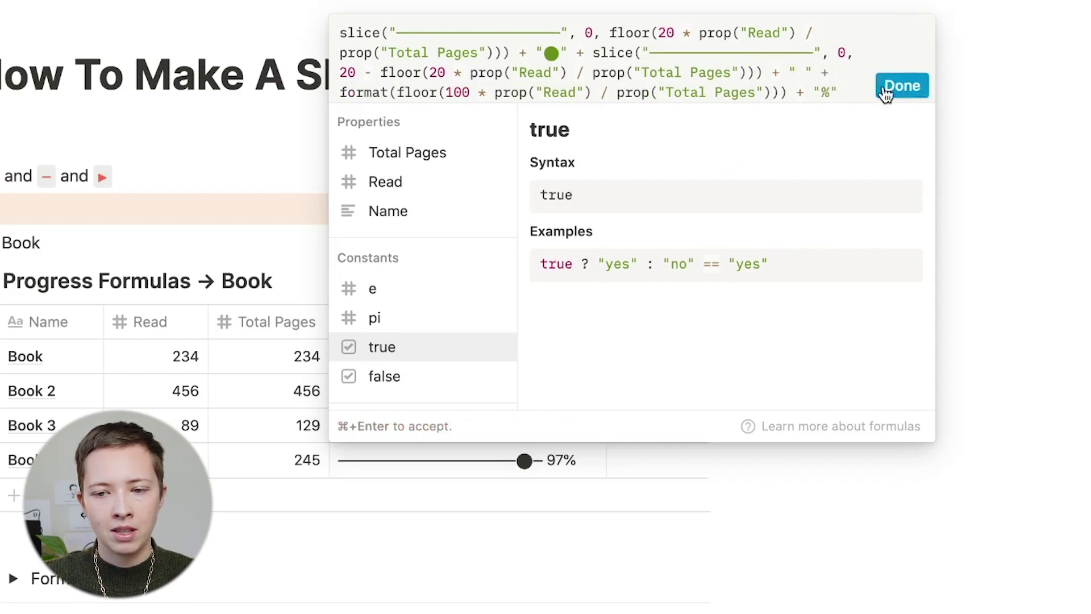
click(901, 86)
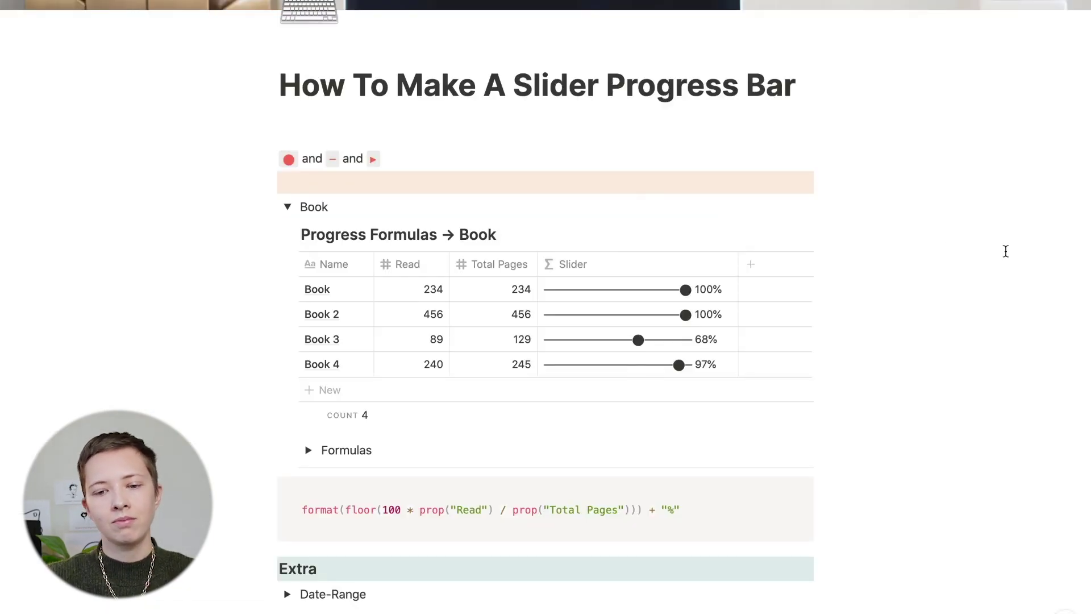
Step: Review the complete Slider formula of the book table and close it
scroll(1006, 250, down, 1)
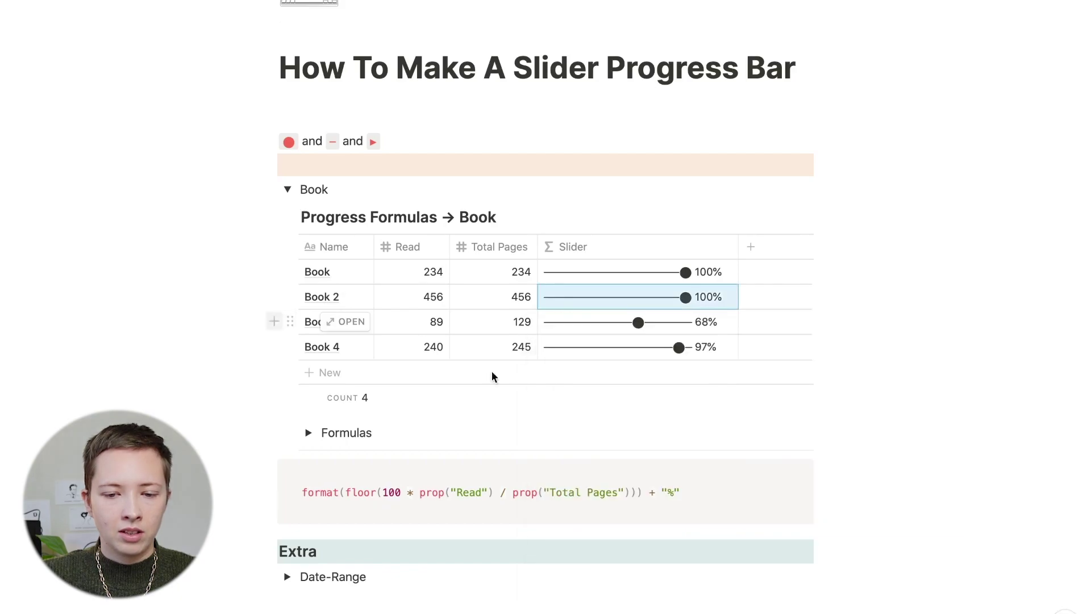
click(573, 300)
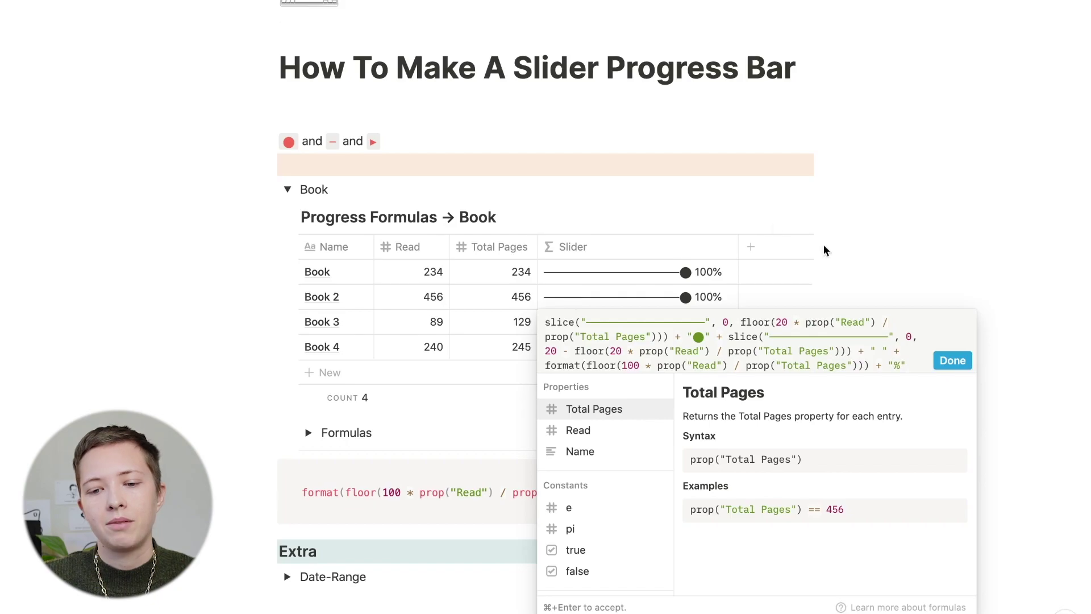
click(943, 362)
Step: Expand the Date-Range toggle under Extra and check the date range of the Date-Range Progress entry
scroll(290, 431, down, 5)
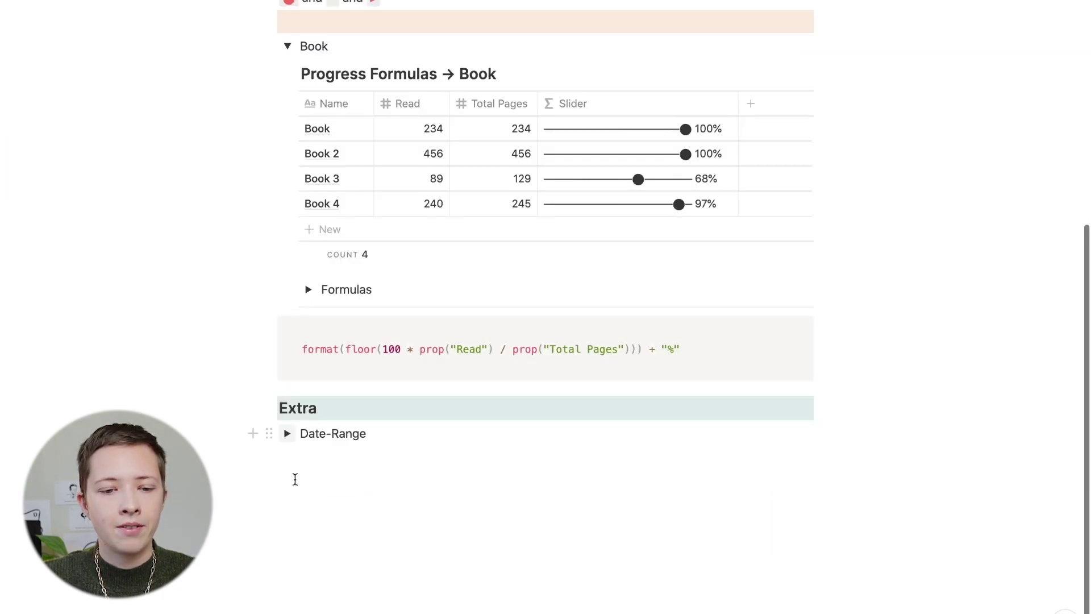
click(287, 434)
scroll(175, 316, down, 4)
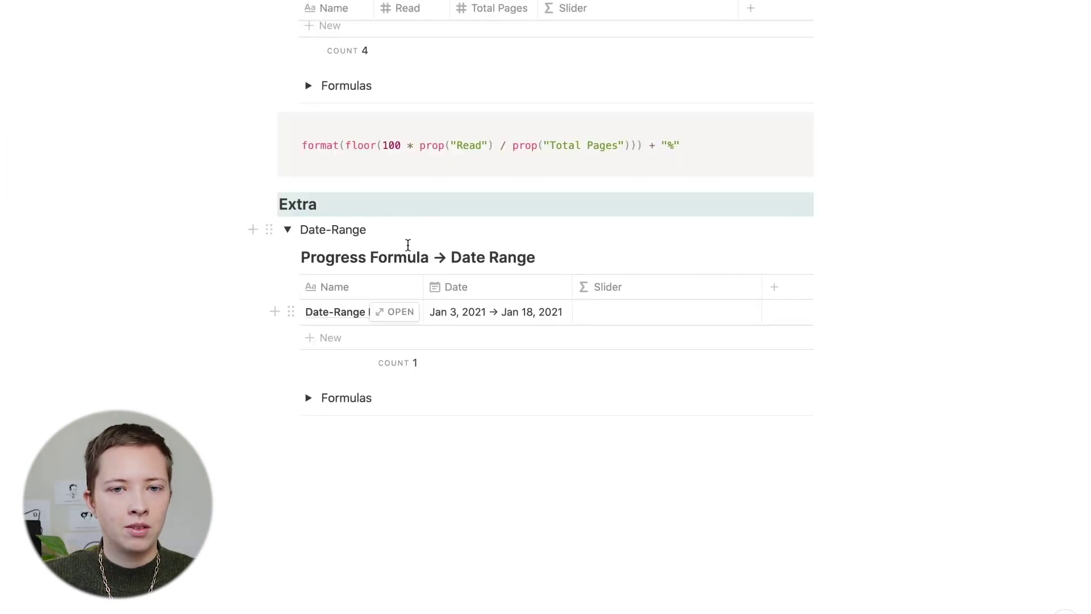
click(474, 311)
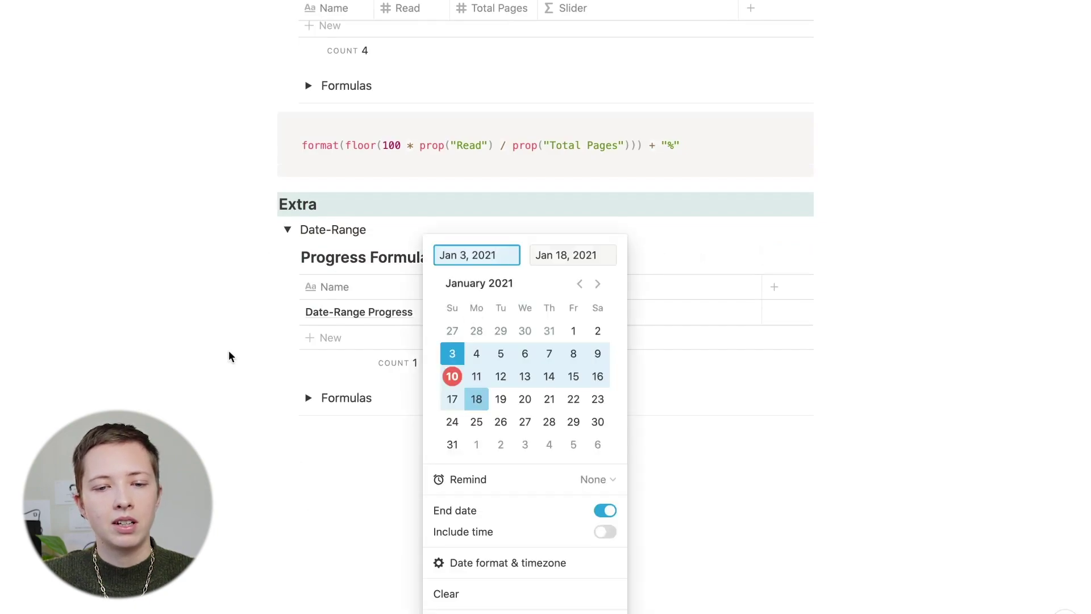
click(229, 353)
Step: Inspect the floor expression in the book table's Slider formula and the calendar of the Date-Range Progress entry
scroll(229, 353, up, 3)
click(627, 96)
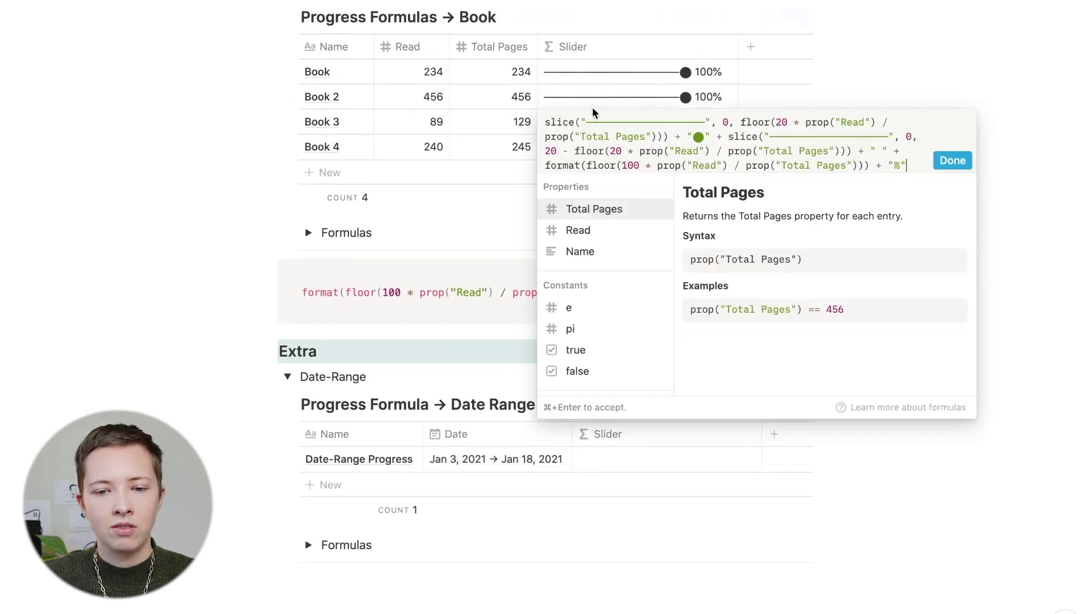
drag(741, 122, 670, 137)
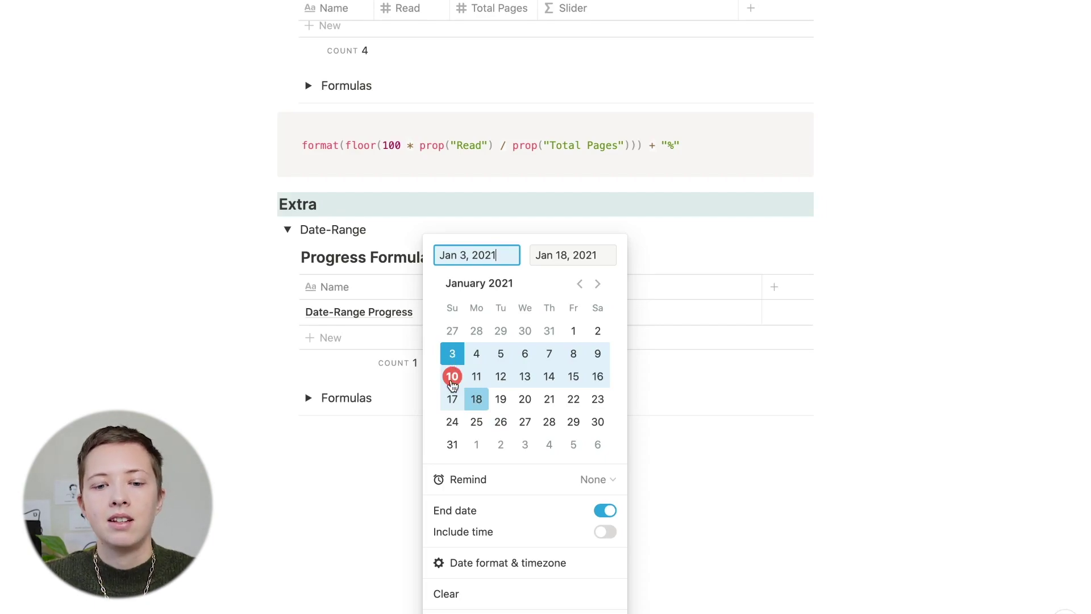
click(229, 317)
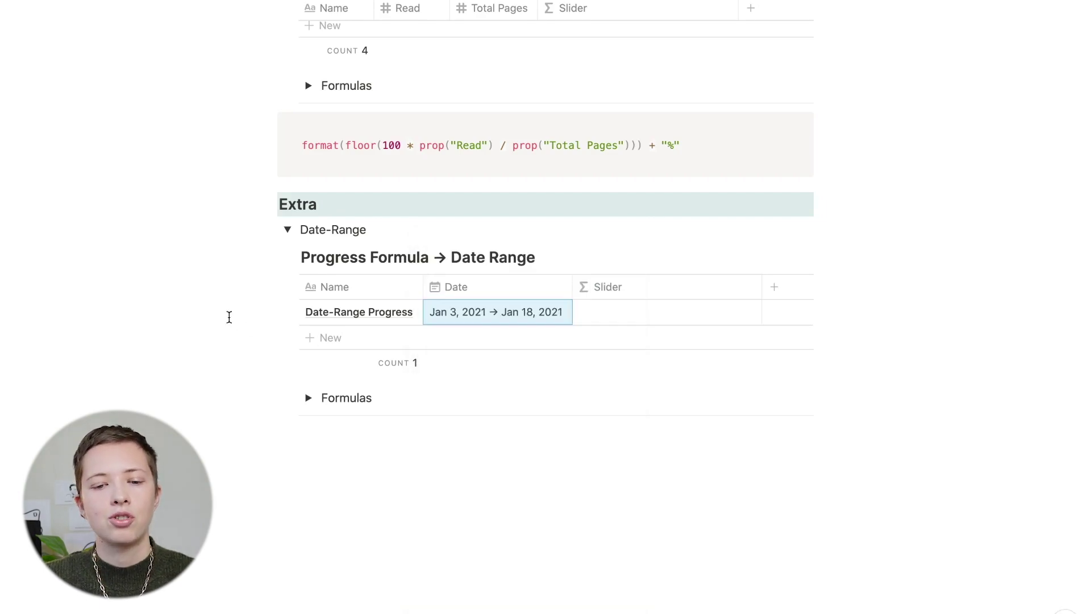
Step: Narrow the date-range table's Slider column and add a Formula property named Temp
drag(762, 287, 670, 286)
click(682, 286)
text(Temp)
click(751, 370)
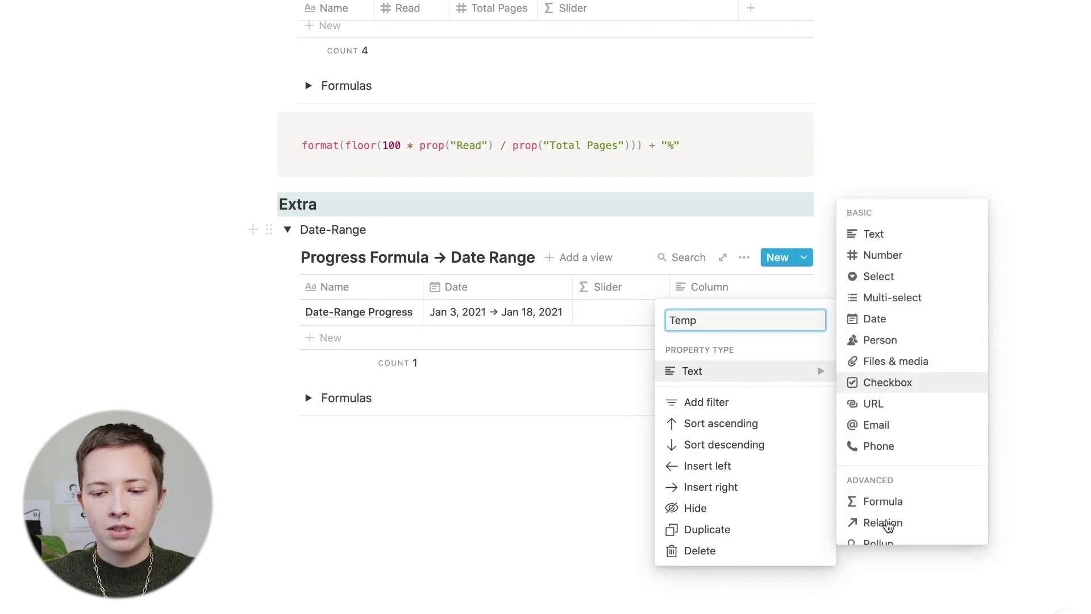
click(883, 501)
Step: Write the Temp formula as dateBetween(now(), start(prop("Date")), "days")
click(701, 311)
text(dateB)
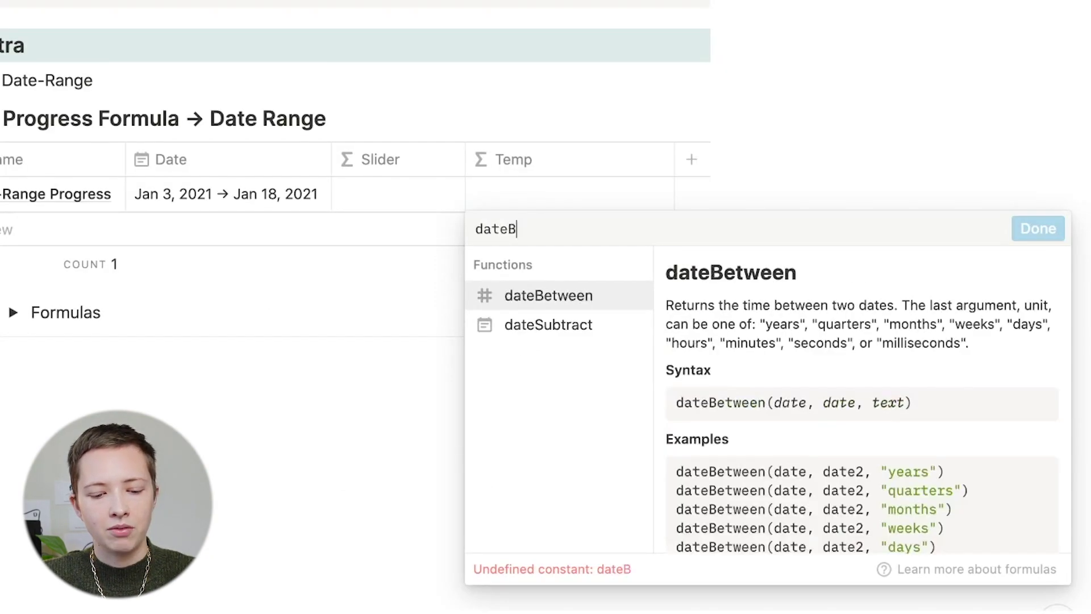
text(etween())
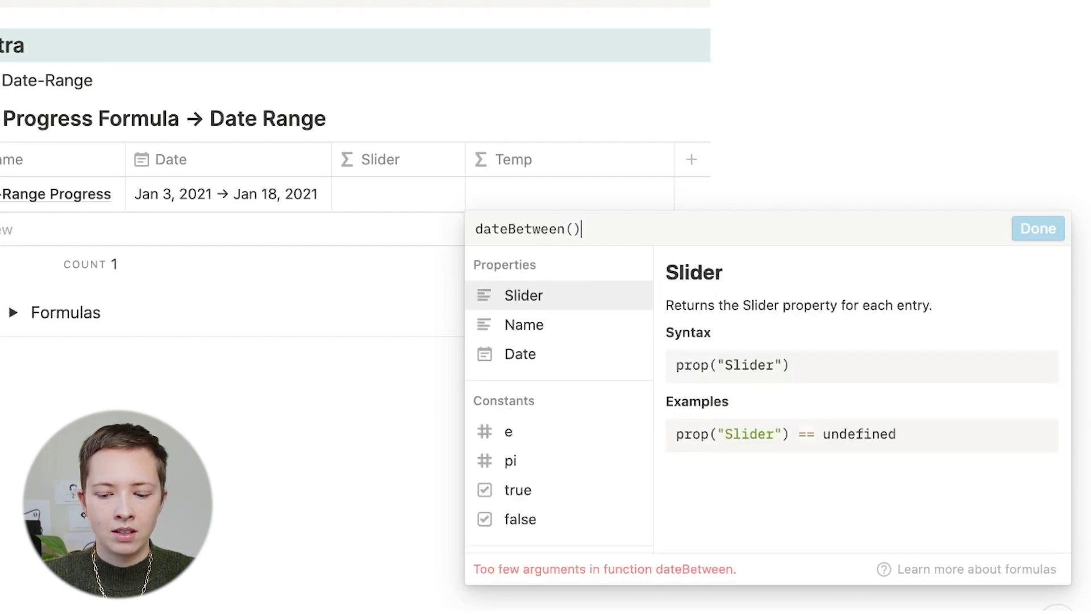
text(now(), )
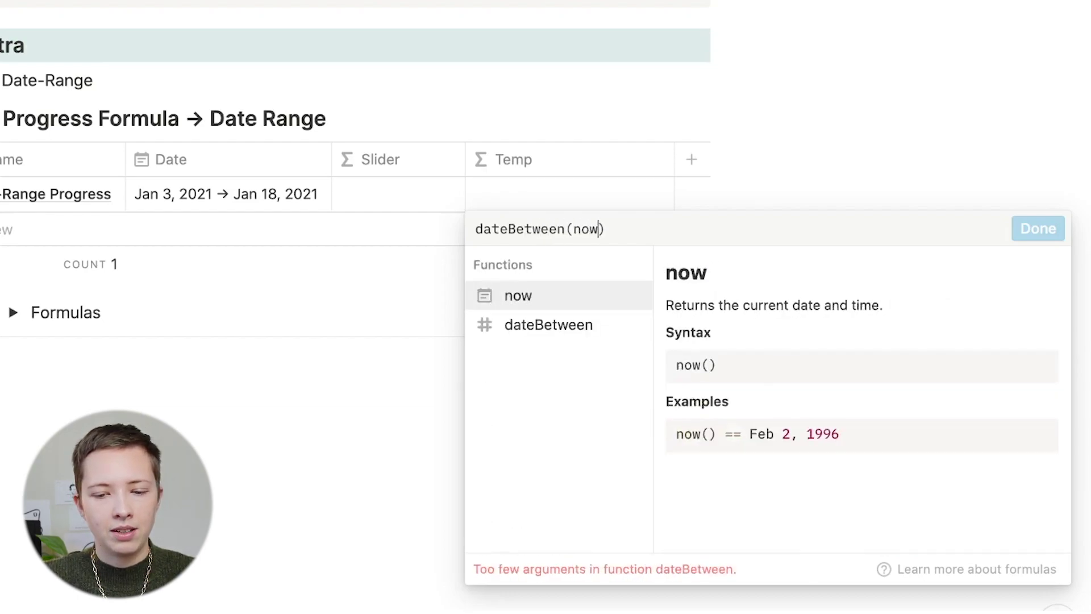
text(start()
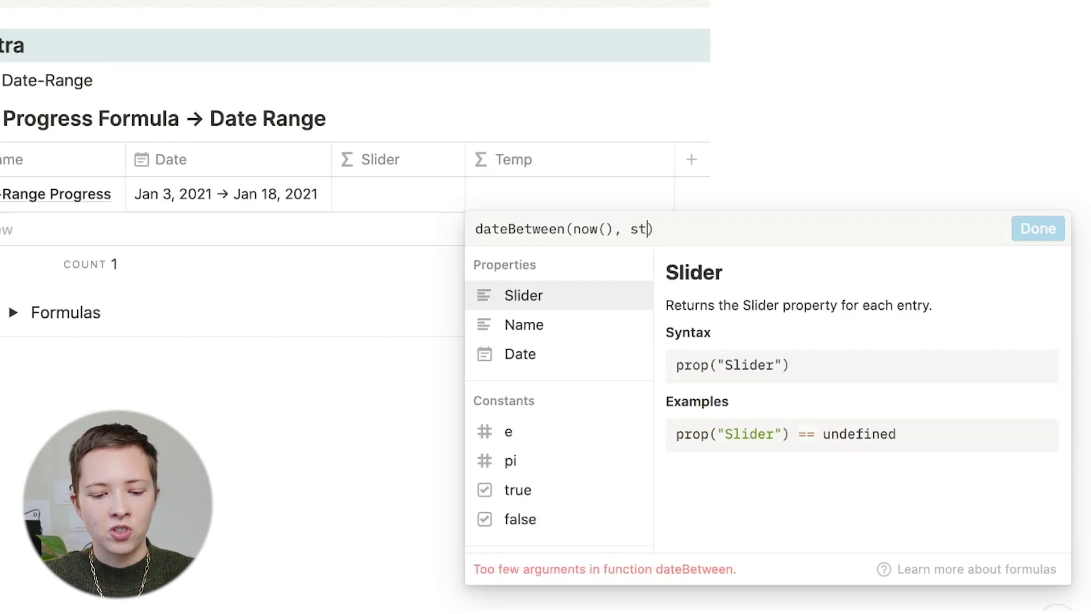
text(prop)
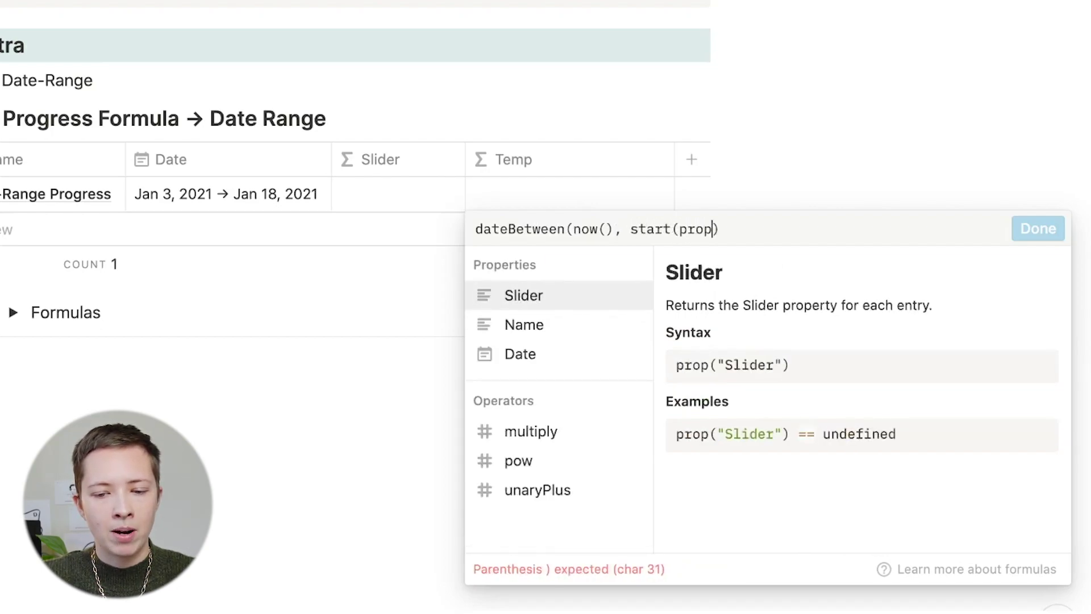
click(519, 353)
text(), )
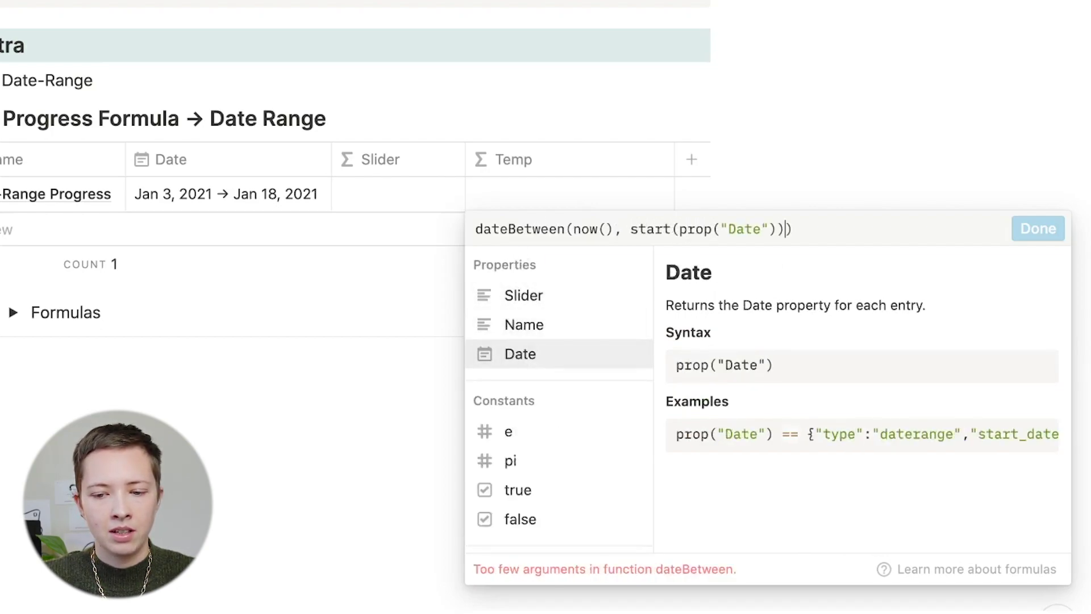
text("da)
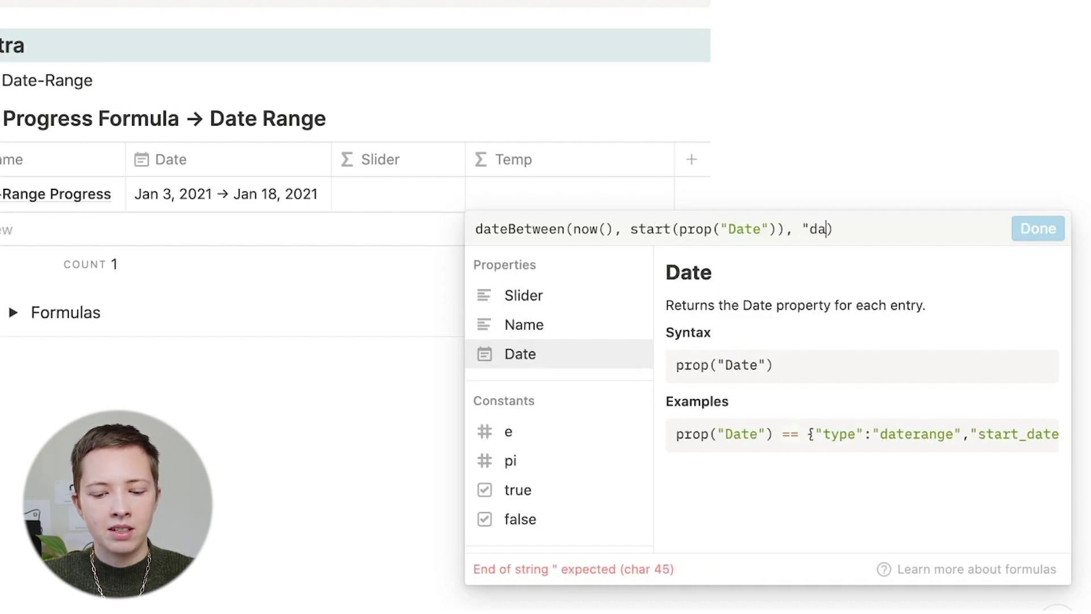
text(ys")
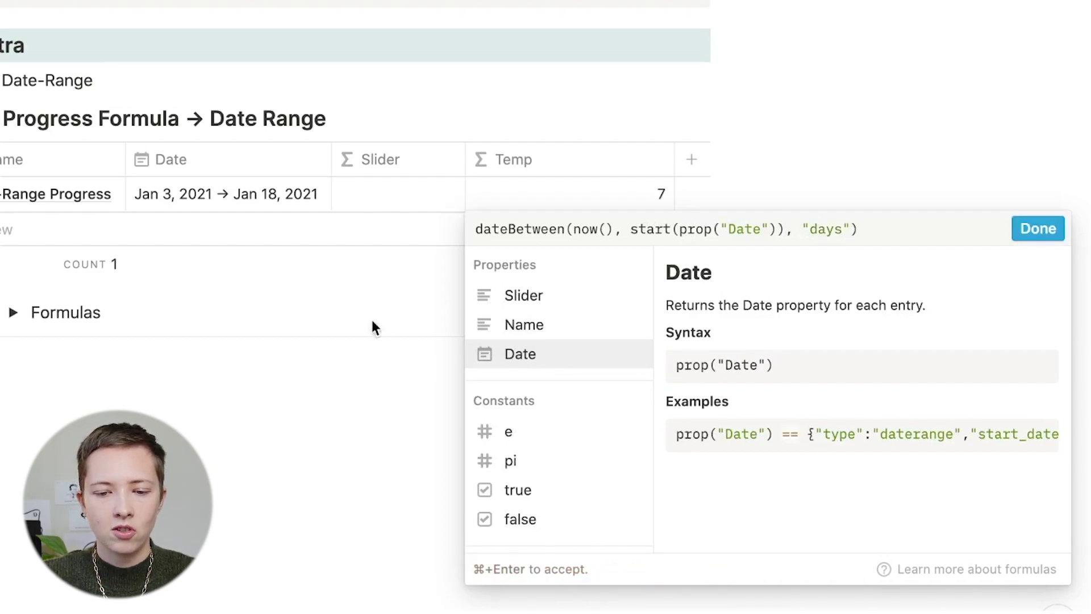
Step: Examine the now(), start date and "days" arguments of the Temp formula, and check the Date-Range Progress entry's date range
key(super+a)
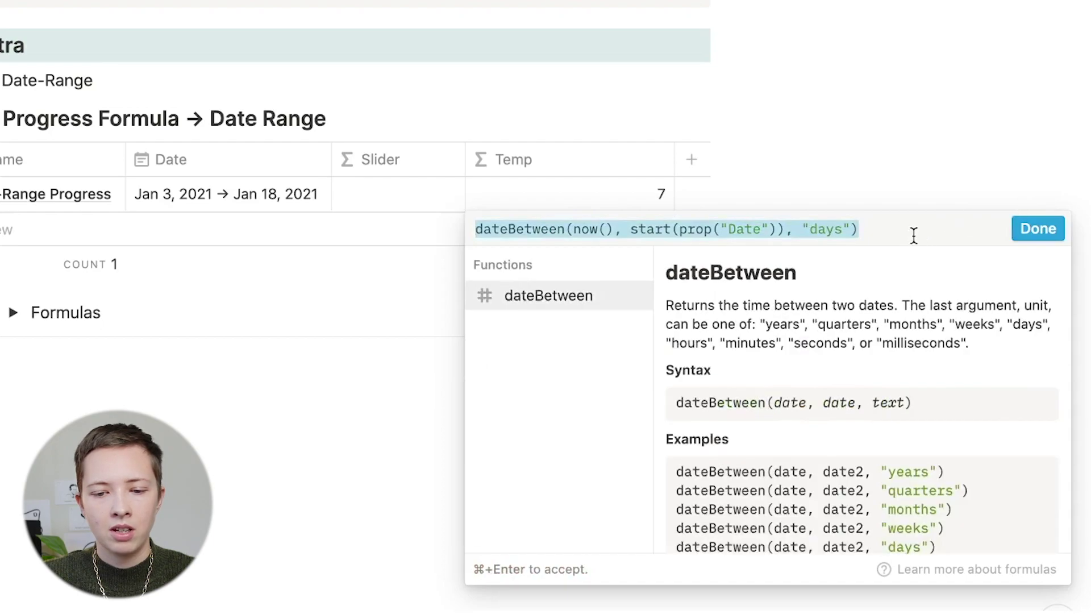
click(581, 250)
click(579, 227)
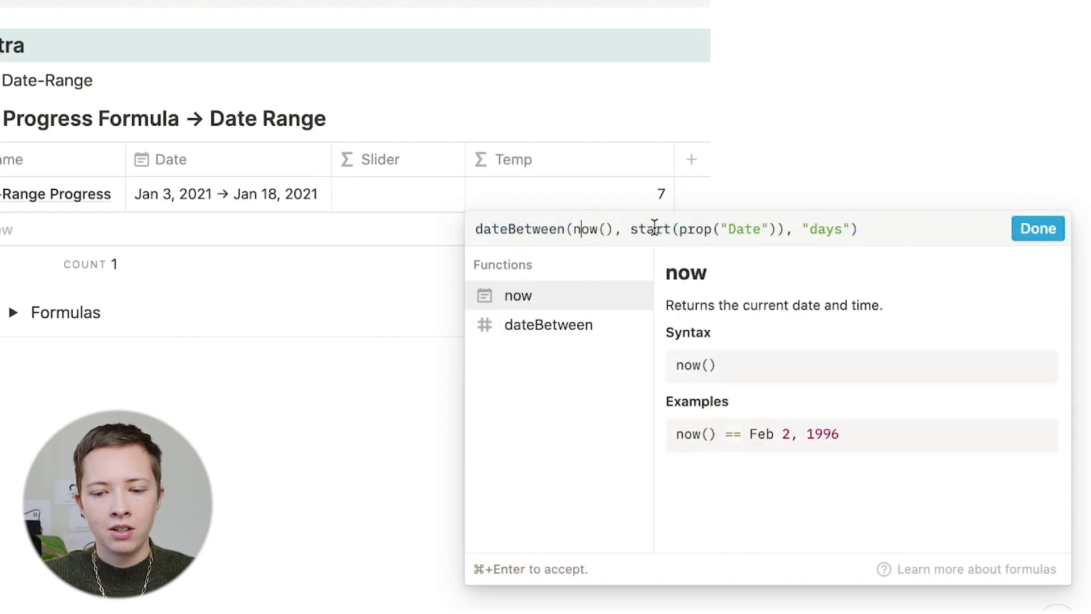
click(657, 228)
drag(631, 232, 848, 228)
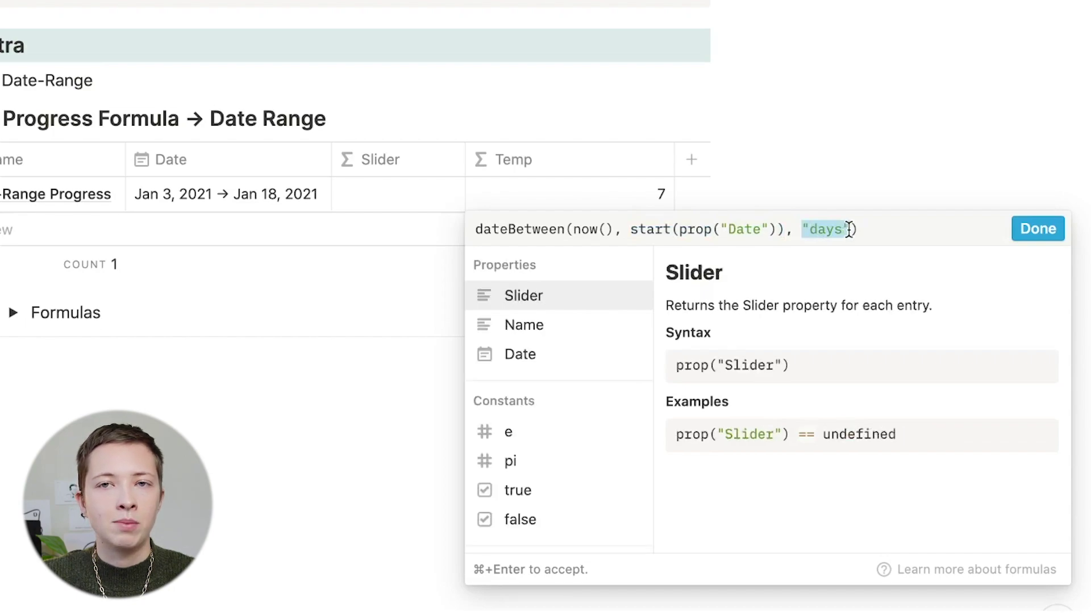
click(906, 241)
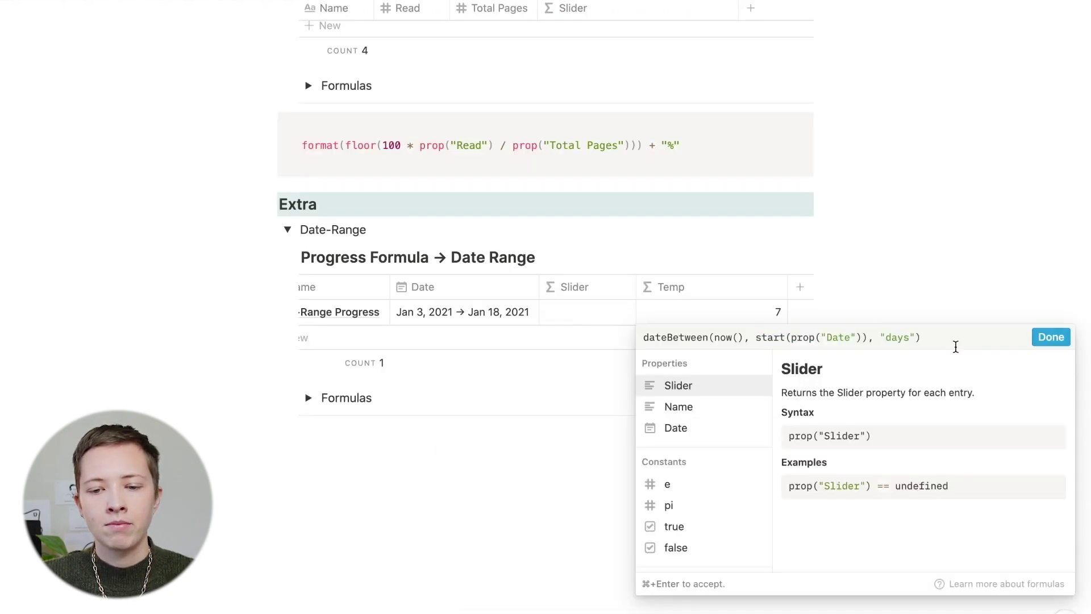
click(1045, 338)
click(483, 313)
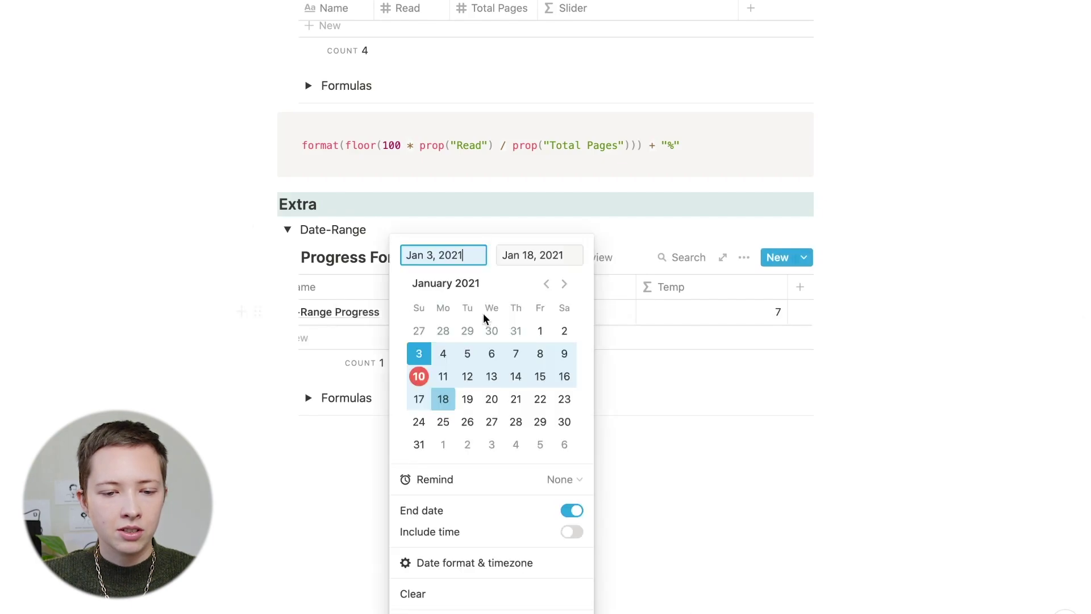
click(667, 312)
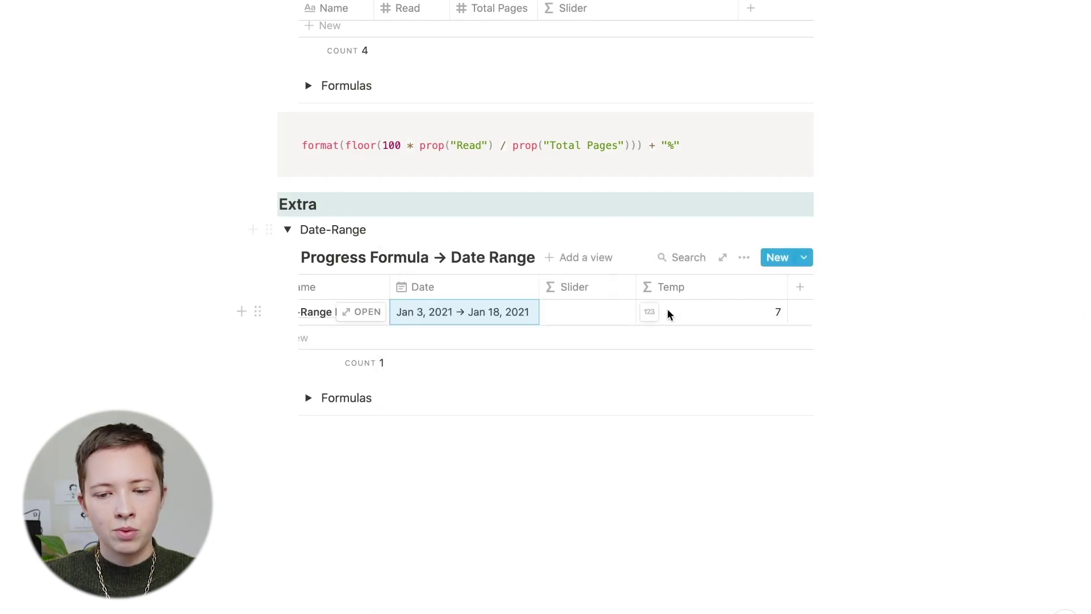
Step: Extend the Temp formula with a division by a second dateBetween whose first argument is end(prop("Date"))
click(667, 312)
text(/ )
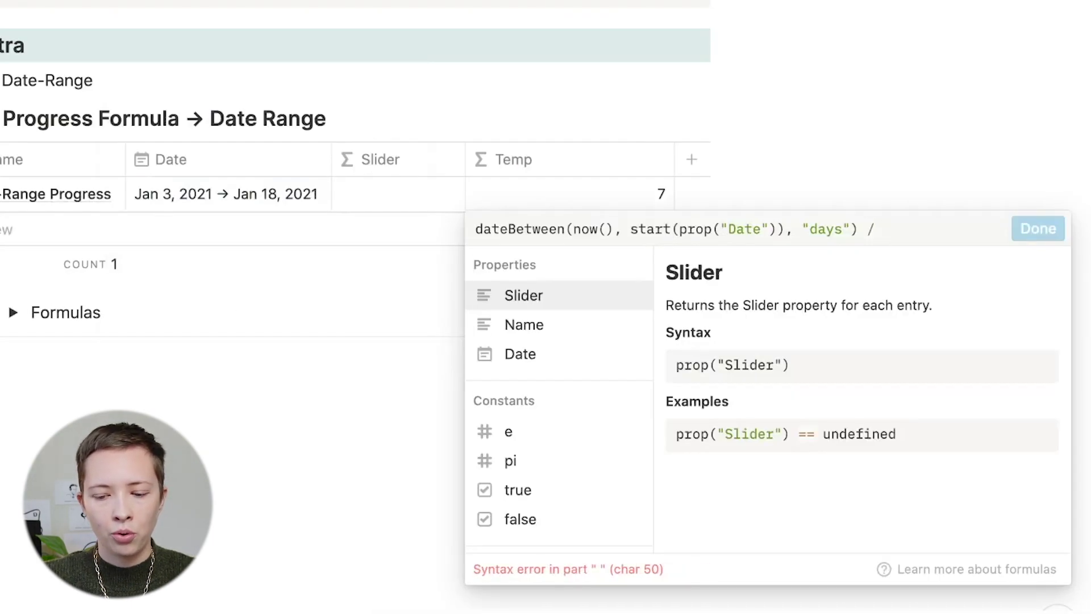
text(date)
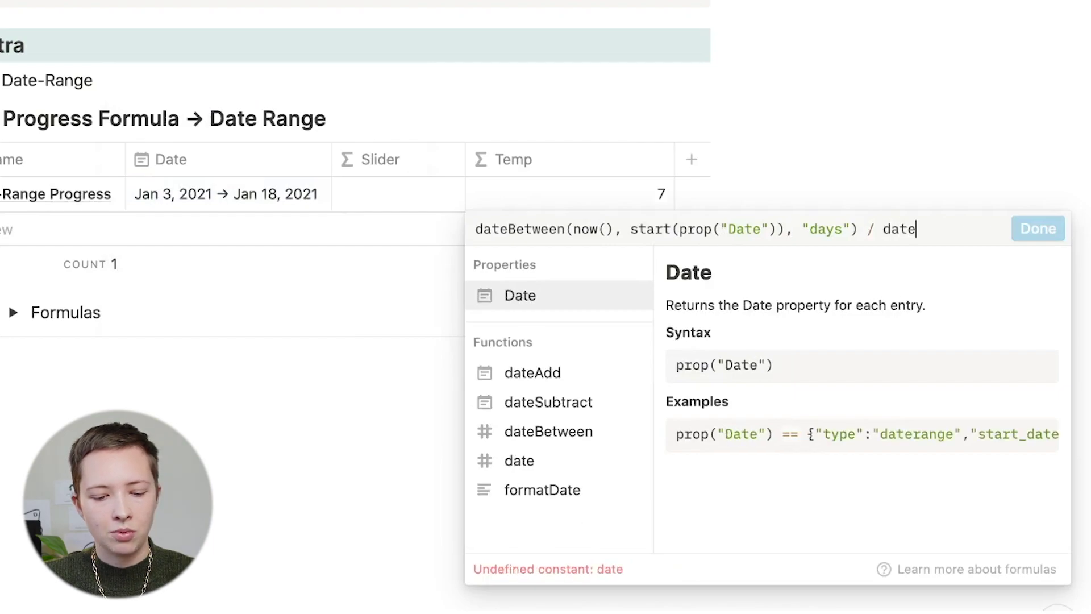
text(between()
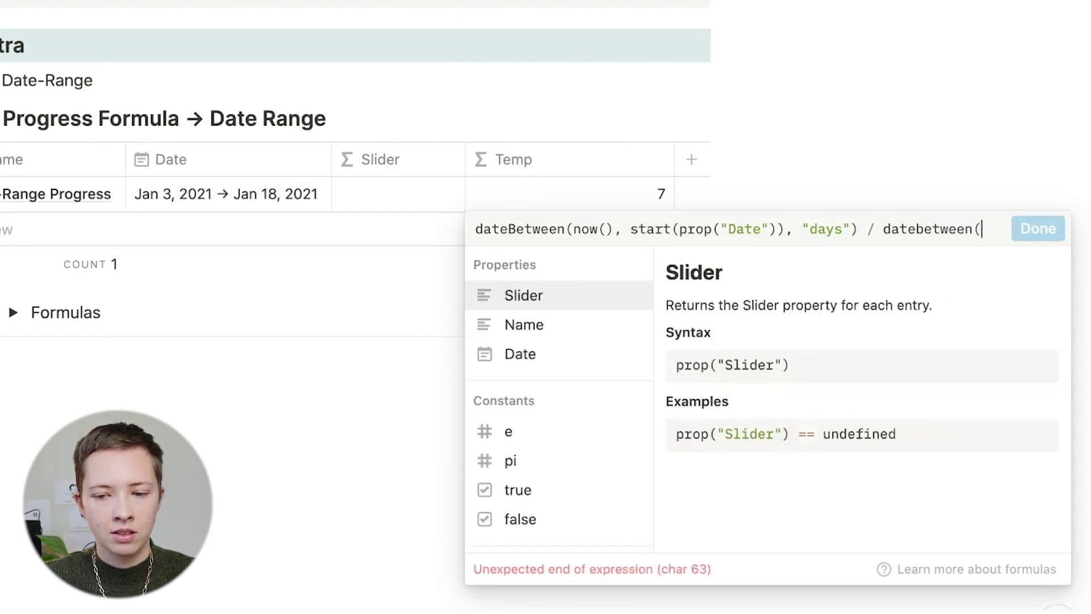
text(edn)
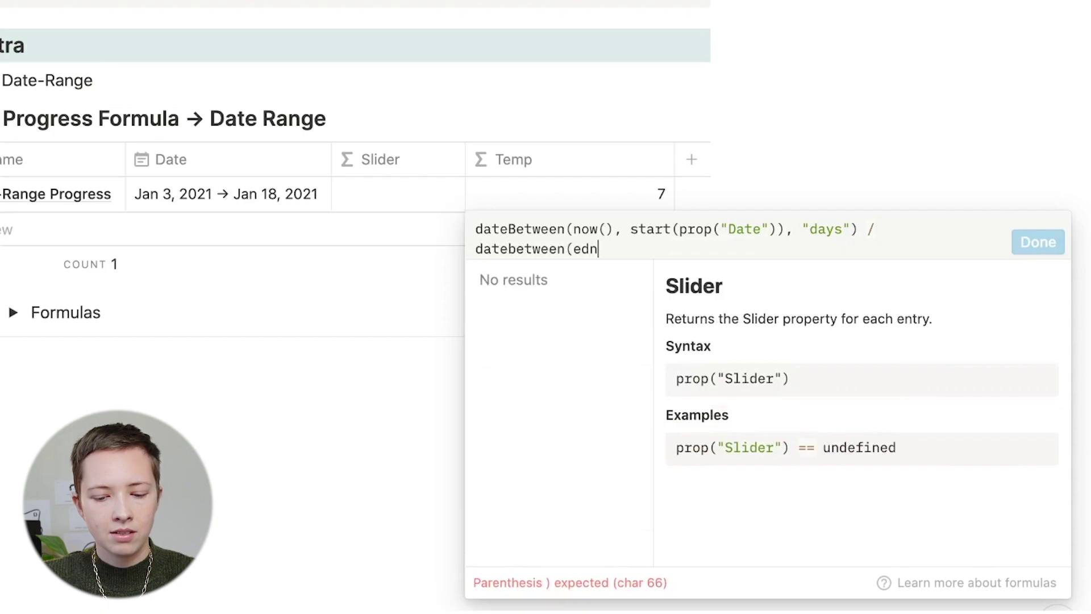
key(BackSpace)
key(BackSpace)
text(nd(prop)
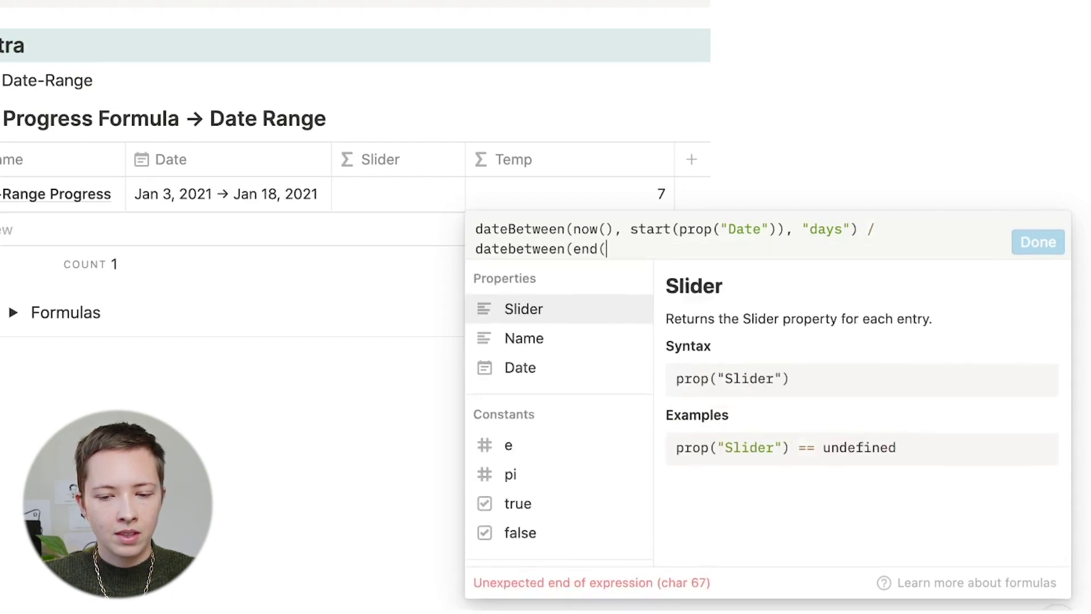
click(627, 375)
text(),)
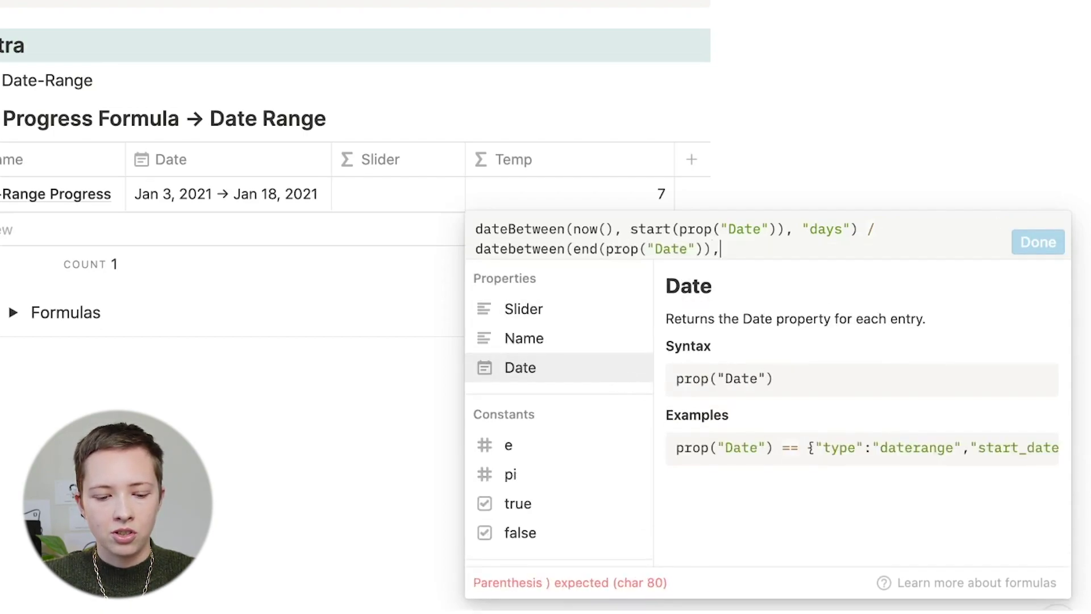
Step: Complete the divisor with start(prop("Date")) and "days", and correct its function name to dateBetween
text( start(prop)
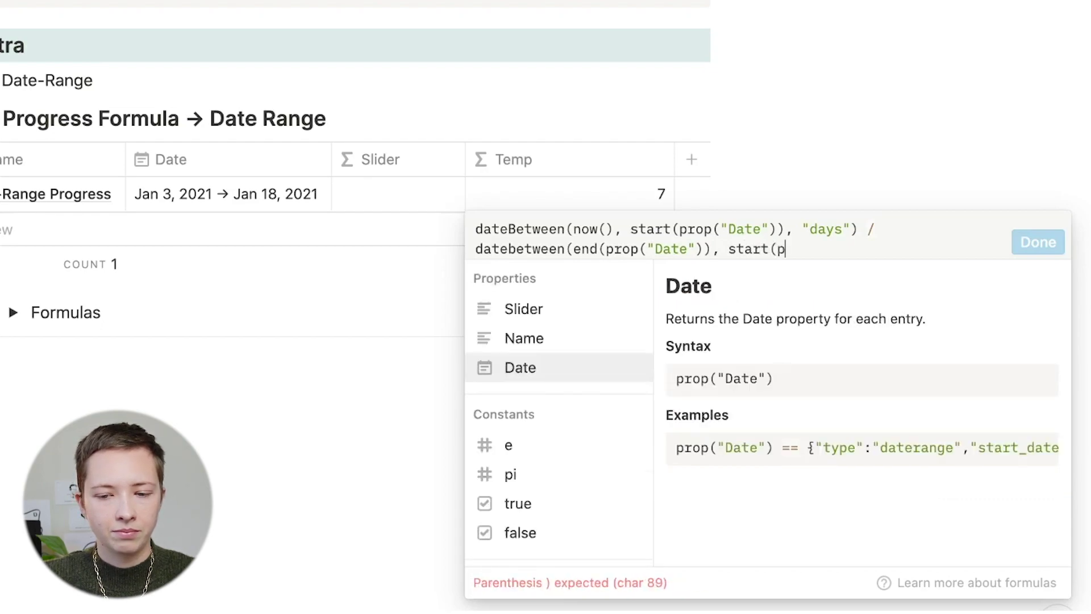
click(533, 379)
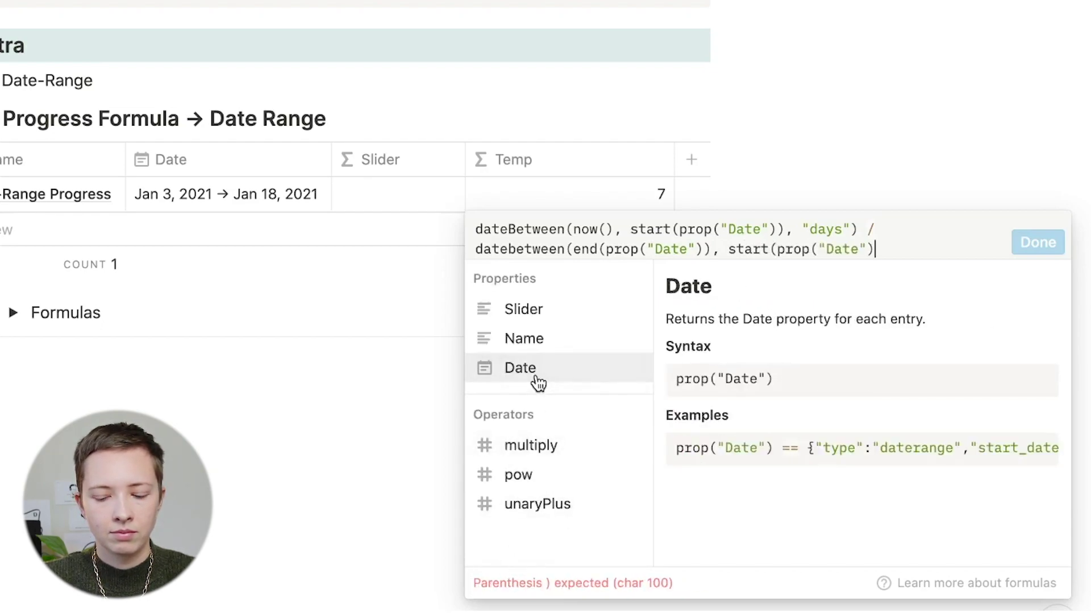
text(), ')
key(BackSpace)
text("days")
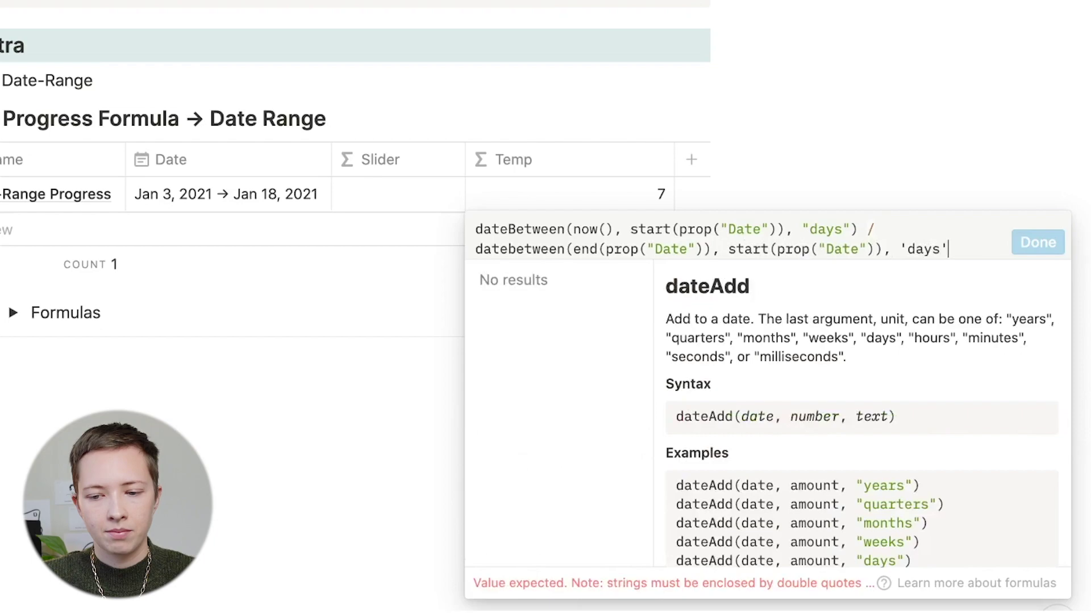
key(BackSpace)
key(BackSpace)
key(BackSpace)
key(BackSpace)
key(BackSpace)
key(BackSpace)
text("days"))
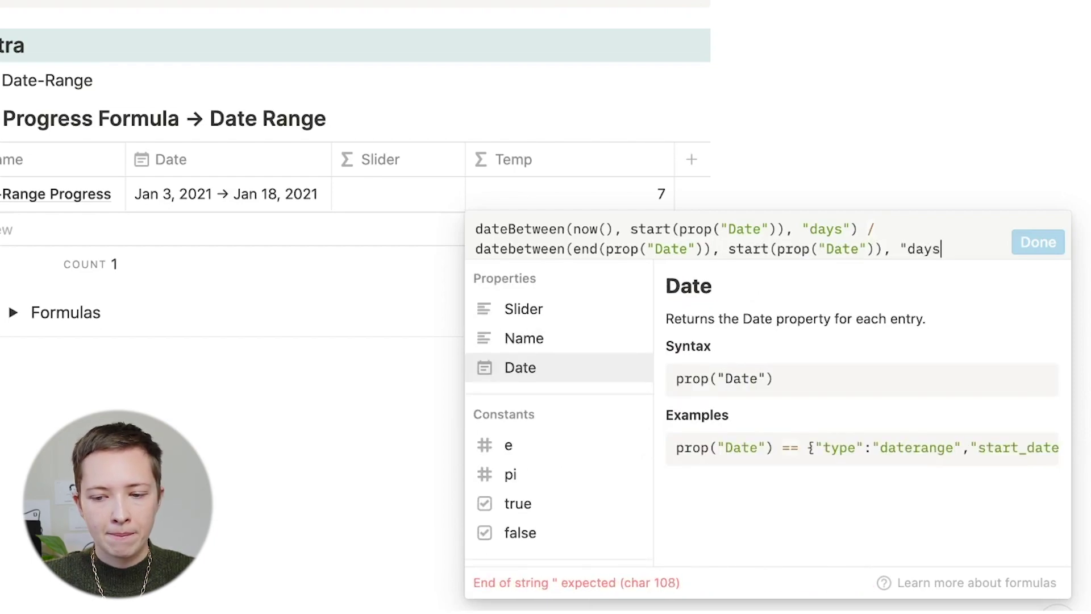
click(516, 243)
key(BackSpace)
text(B)
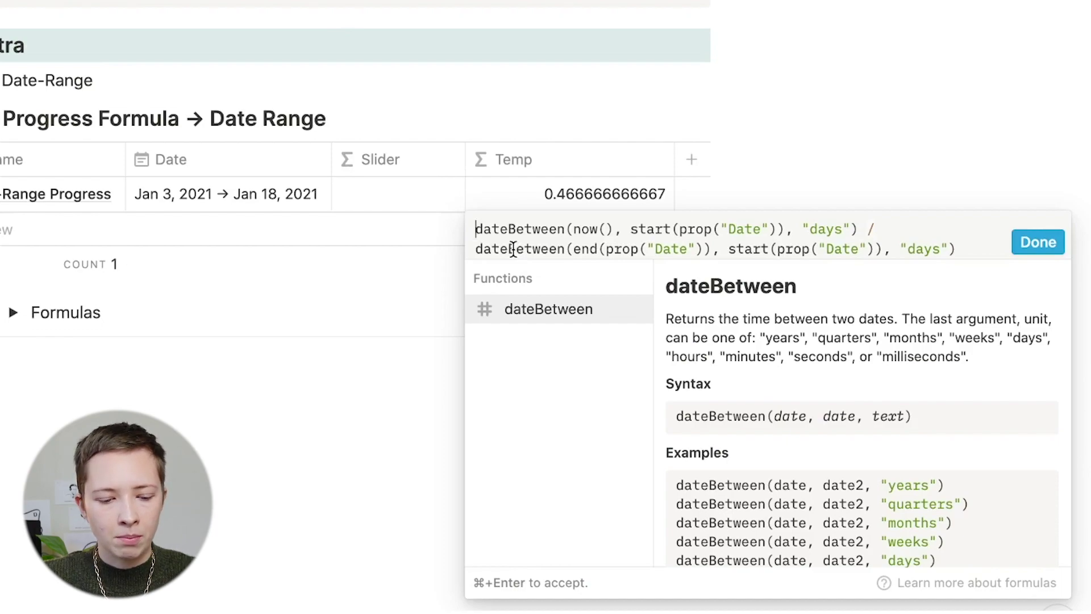
Step: Multiply the Temp formula's day ratio by 10, wrap the whole expression in floor(), and save it
text(10 *)
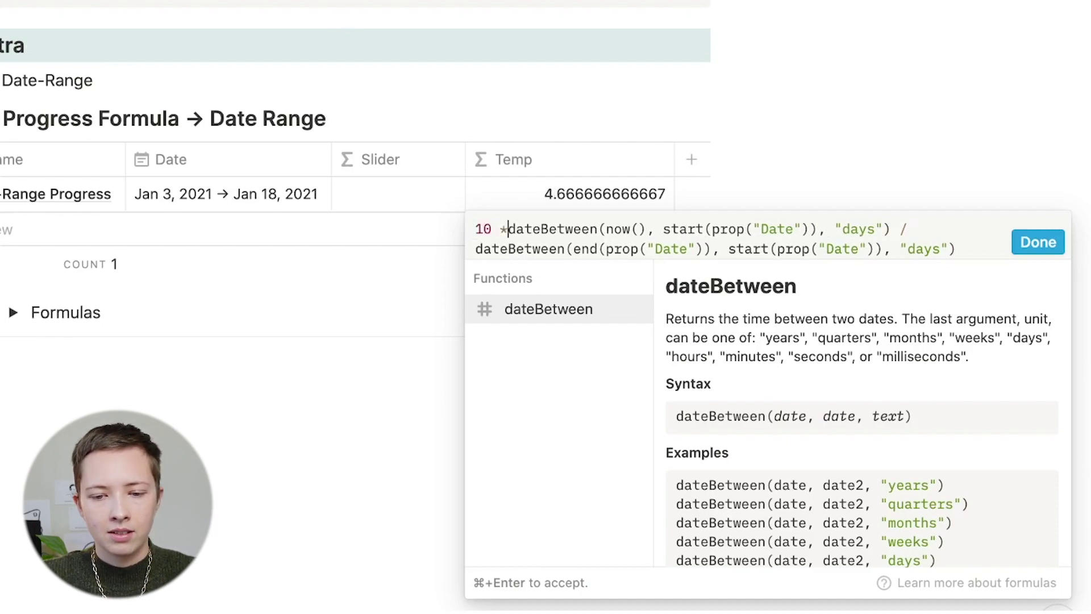
key(super+Left)
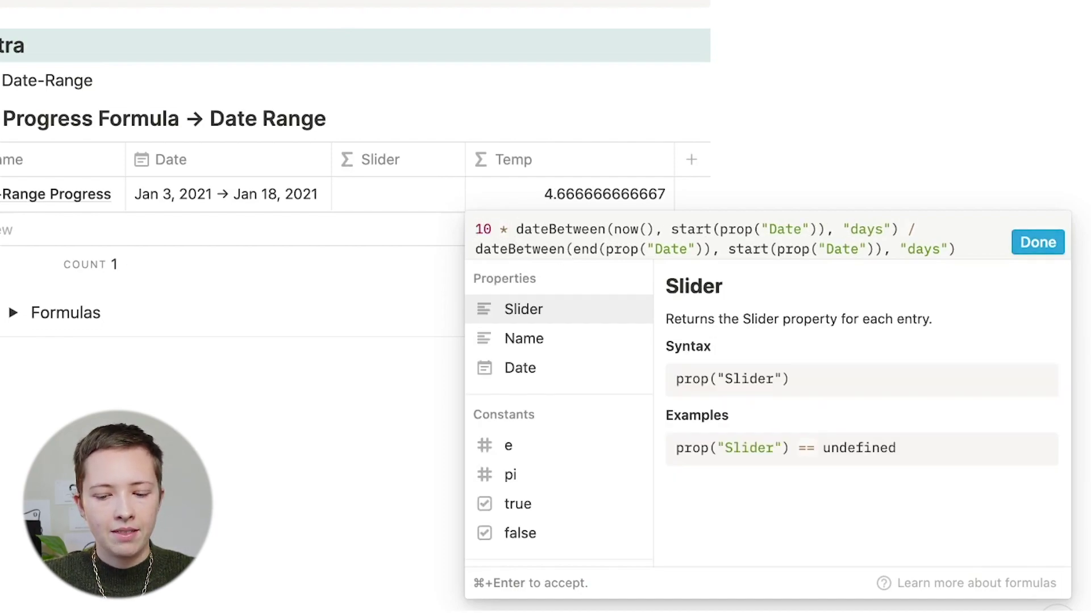
text(floor()
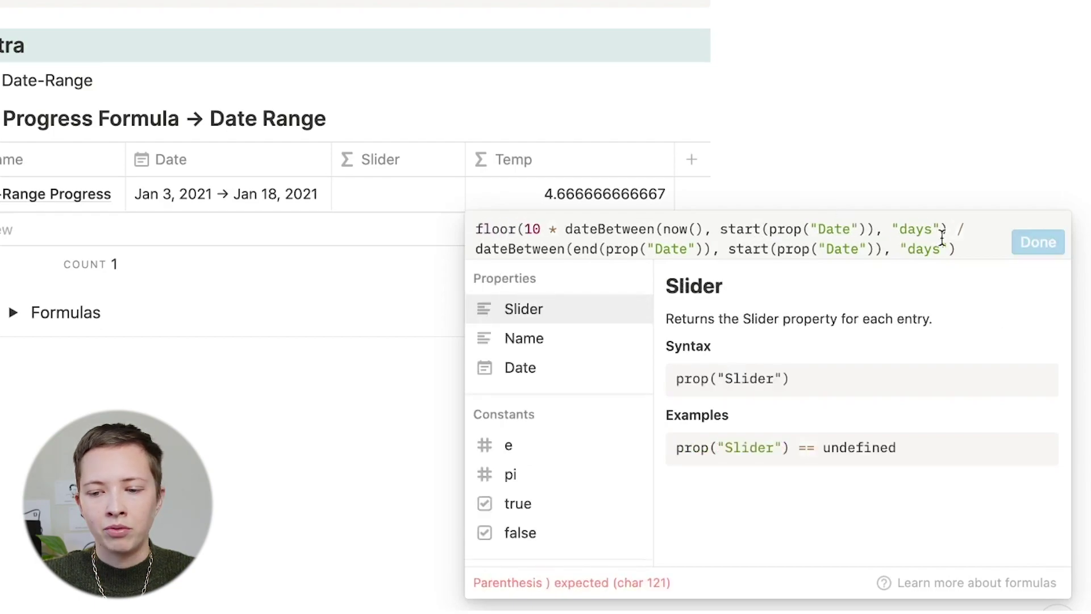
text())
key(super+Return)
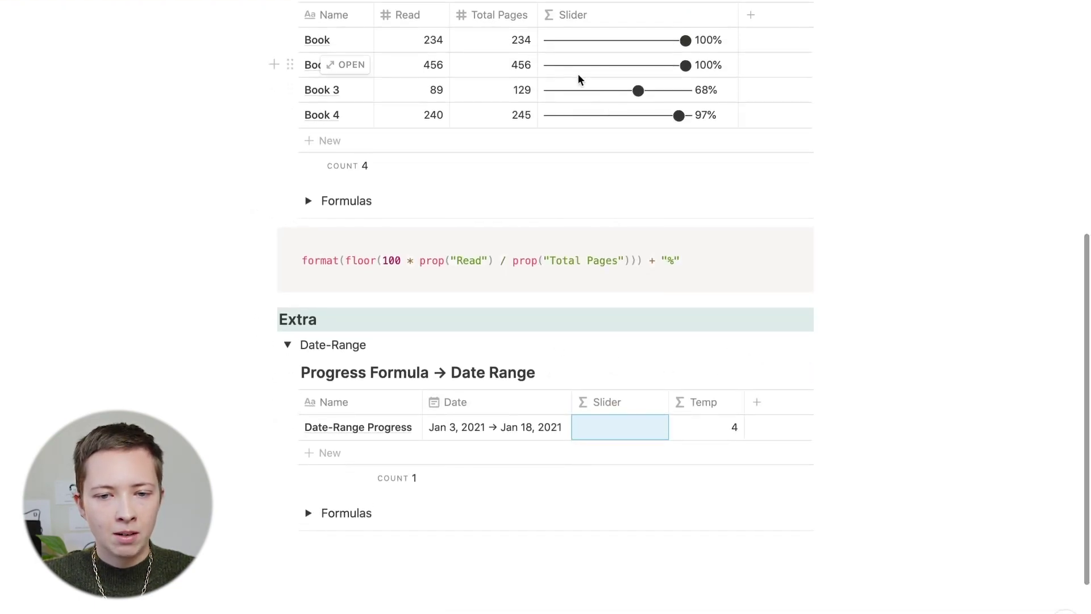
Step: Reuse the opening line slice of the book table's Slider formula in the date-range Slider, slicing from 0 to 10
click(578, 75)
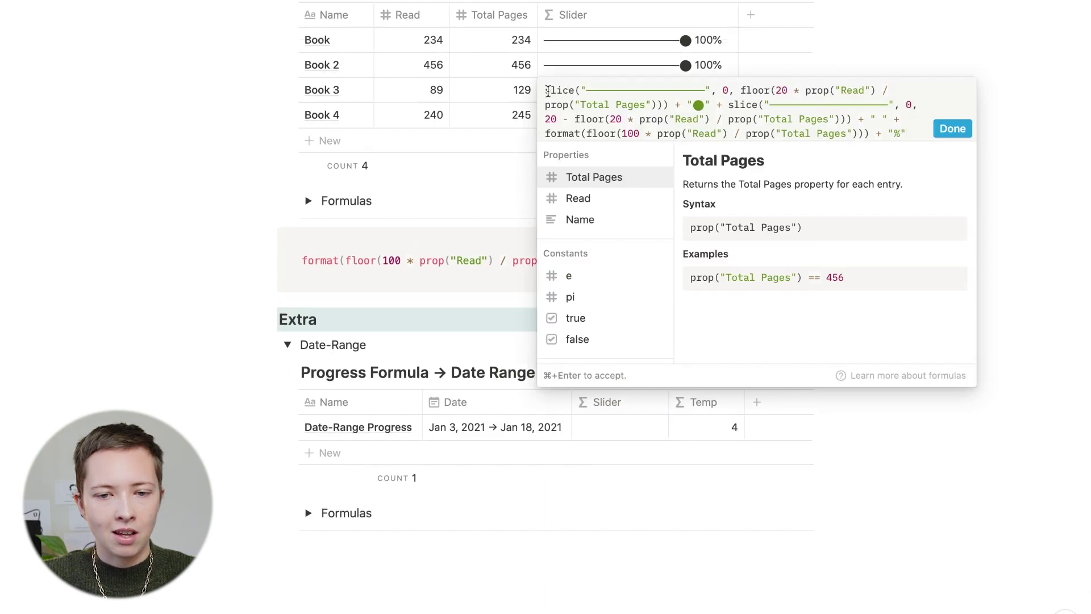
drag(546, 92, 734, 92)
key(super+c)
click(623, 432)
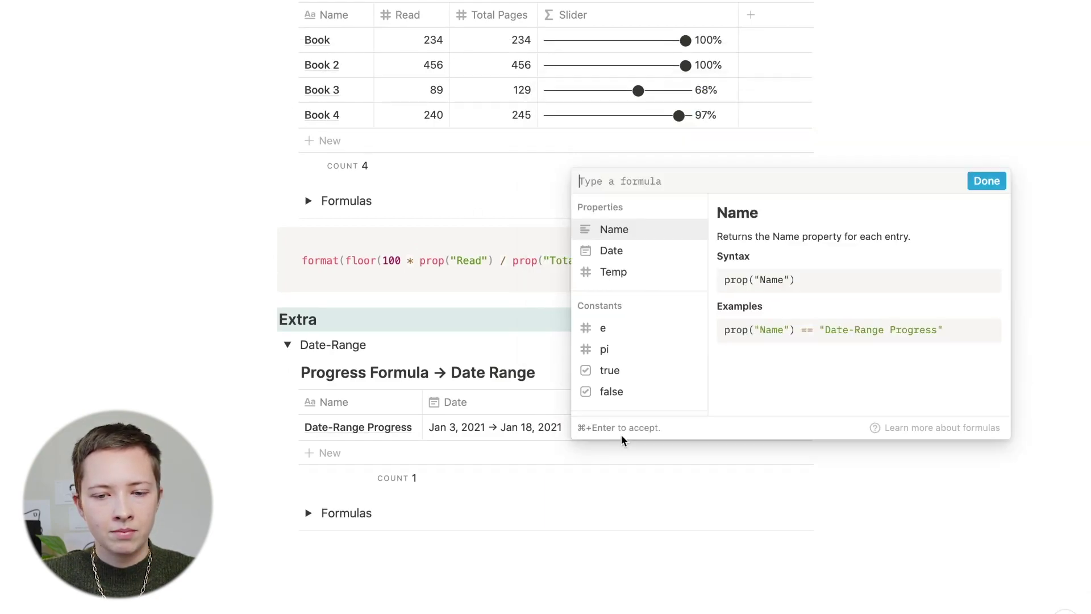
key(super+v)
text(10))
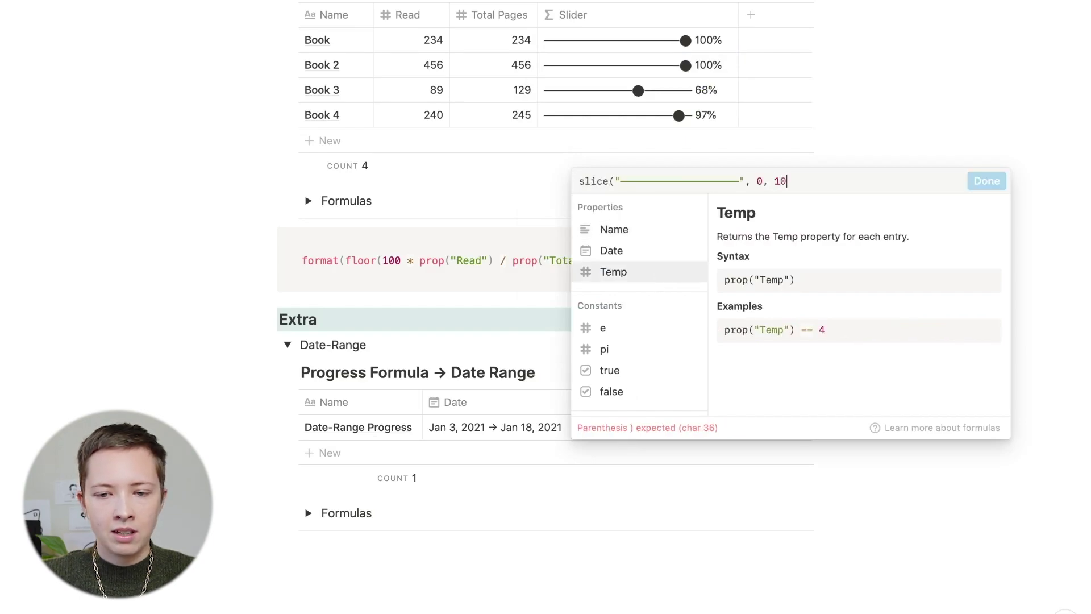
click(986, 181)
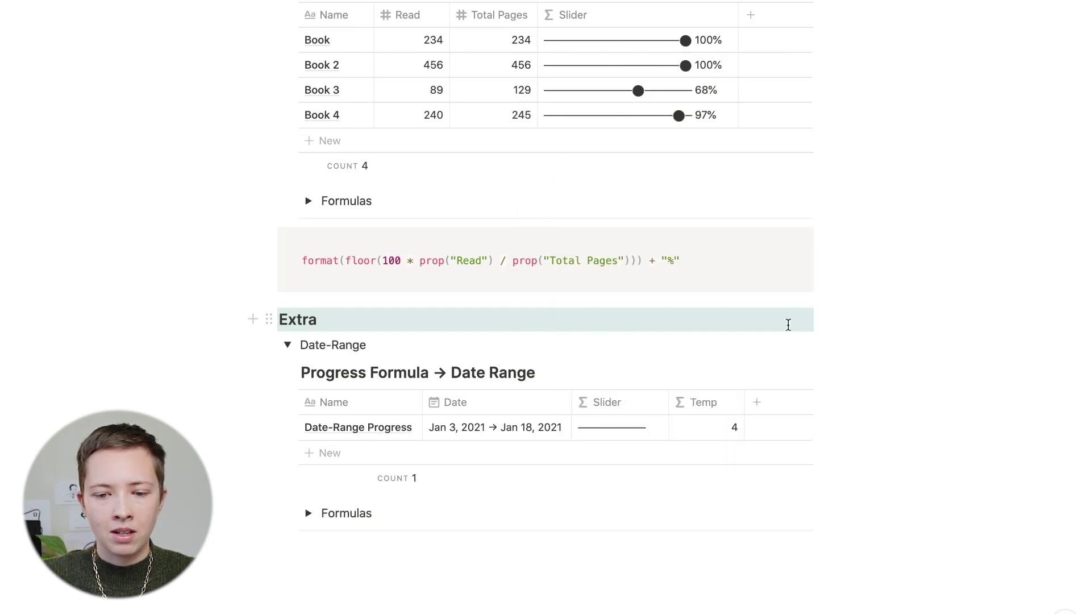
Step: Replace the slice end 10 in the date-range Slider formula with a copy of Temp's floor expression
click(714, 427)
drag(1021, 387, 639, 368)
key(Escape)
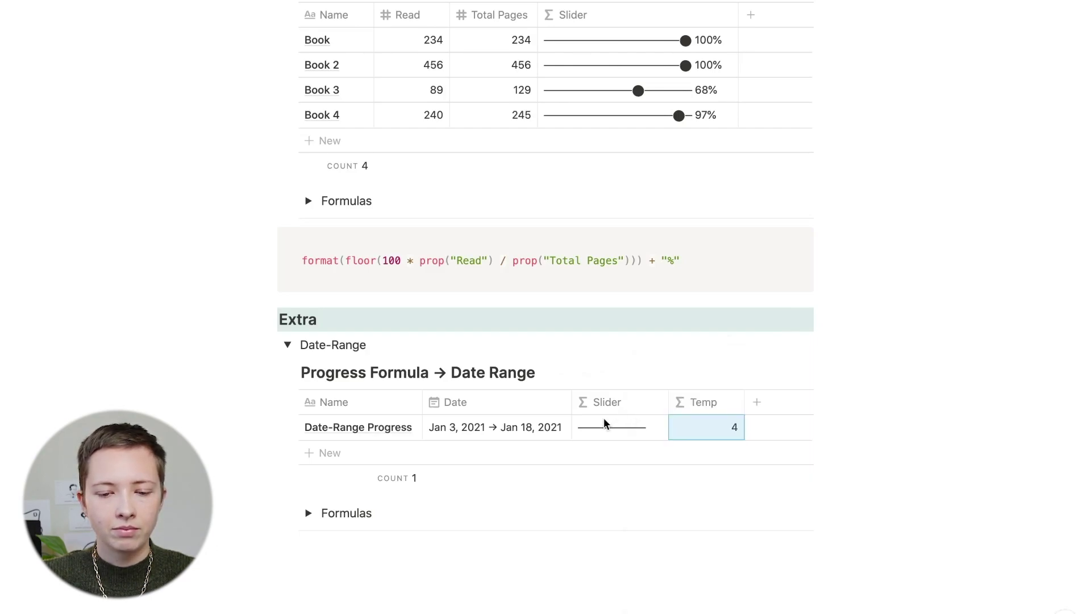
click(606, 427)
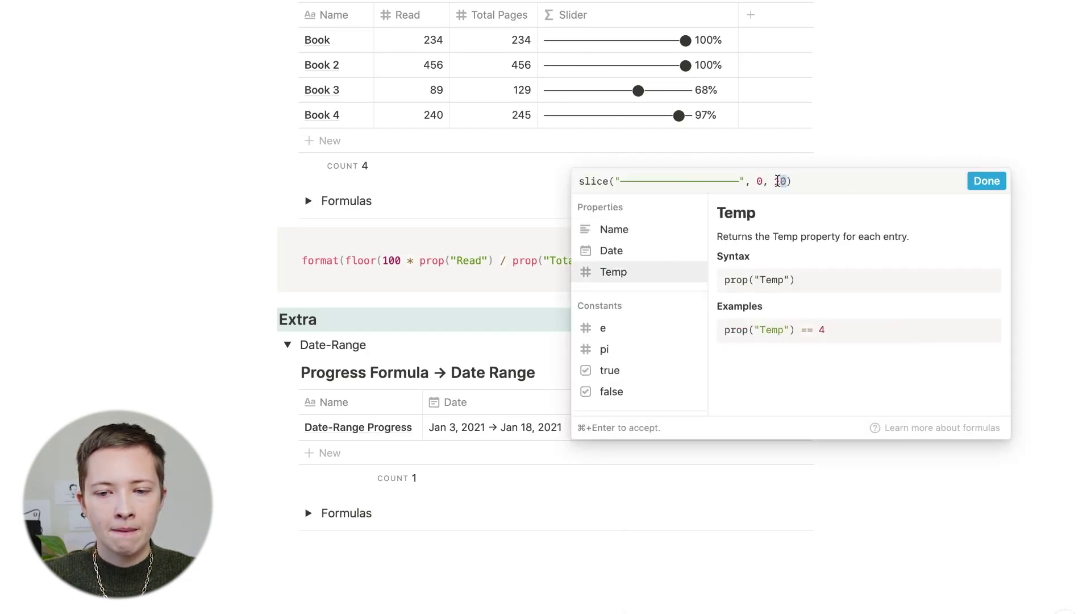
key(super+v)
click(987, 181)
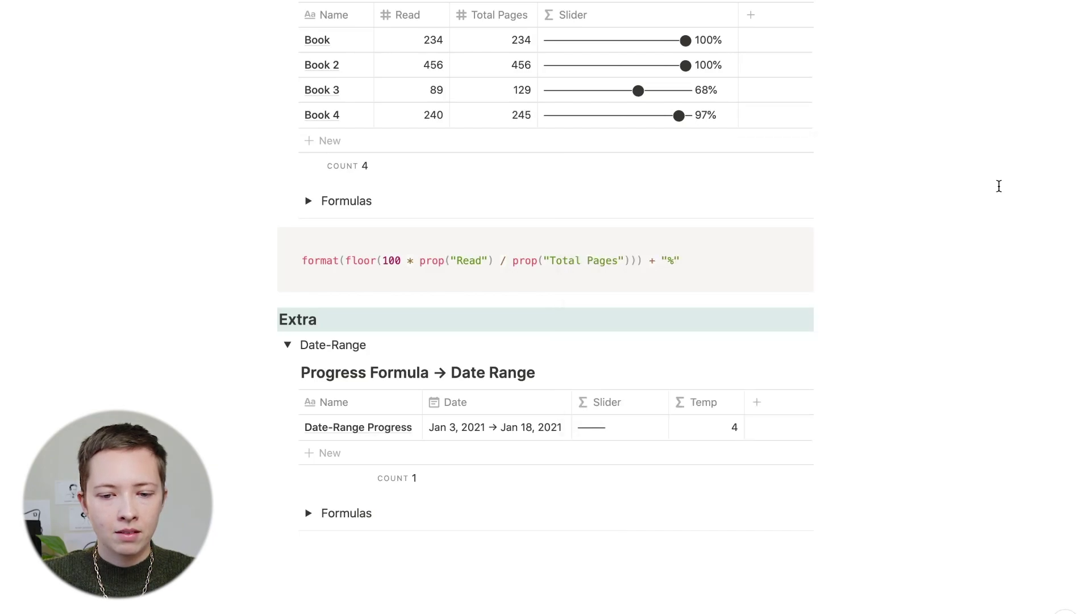
Step: Set the end date of the Date-Range Progress entry to Jan 10, 2021
scroll(529, 435, down, 2)
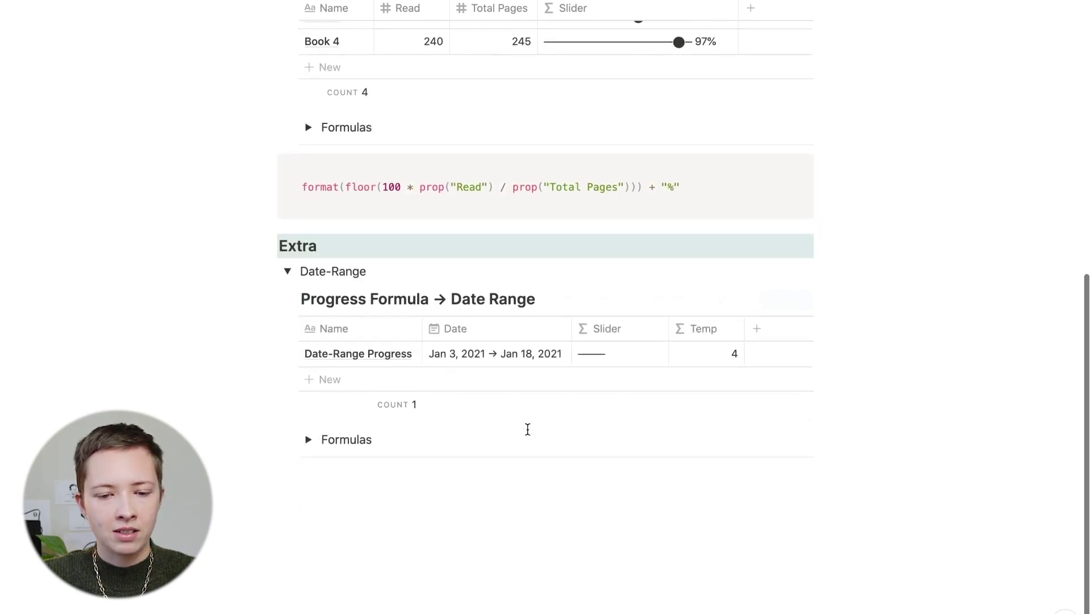
click(492, 352)
click(557, 257)
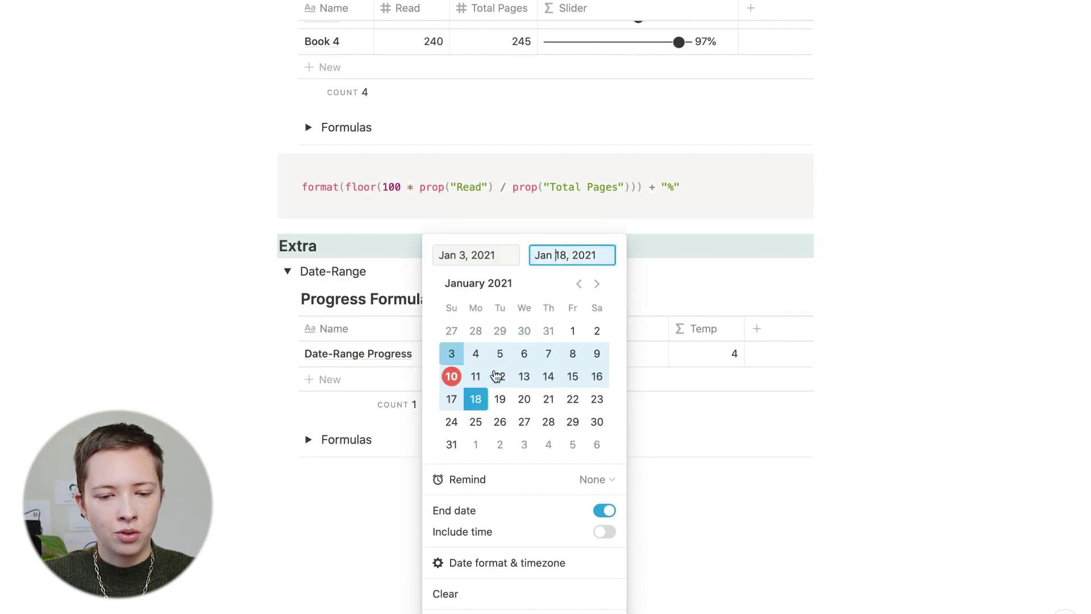
click(453, 377)
click(178, 330)
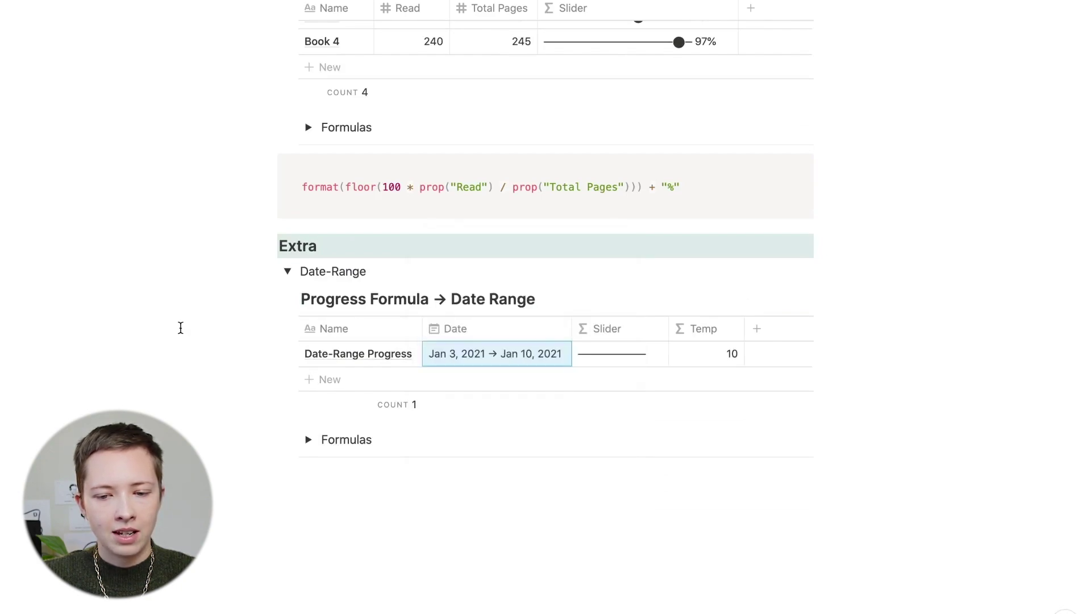
Step: Set the end date of the Date-Range Progress entry to Jan 30, 2021
click(472, 356)
click(559, 255)
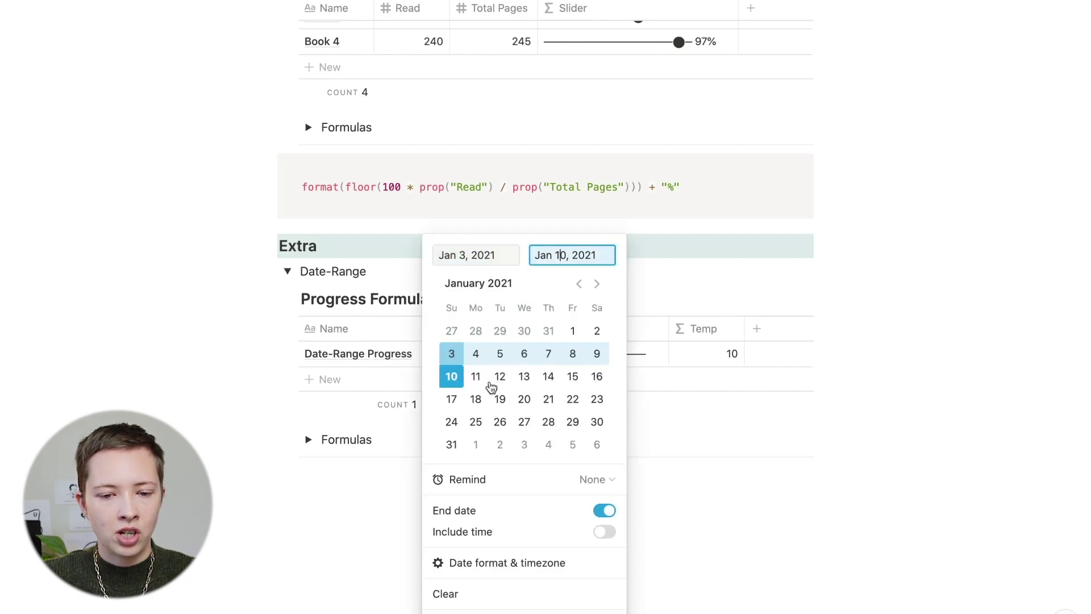
click(596, 422)
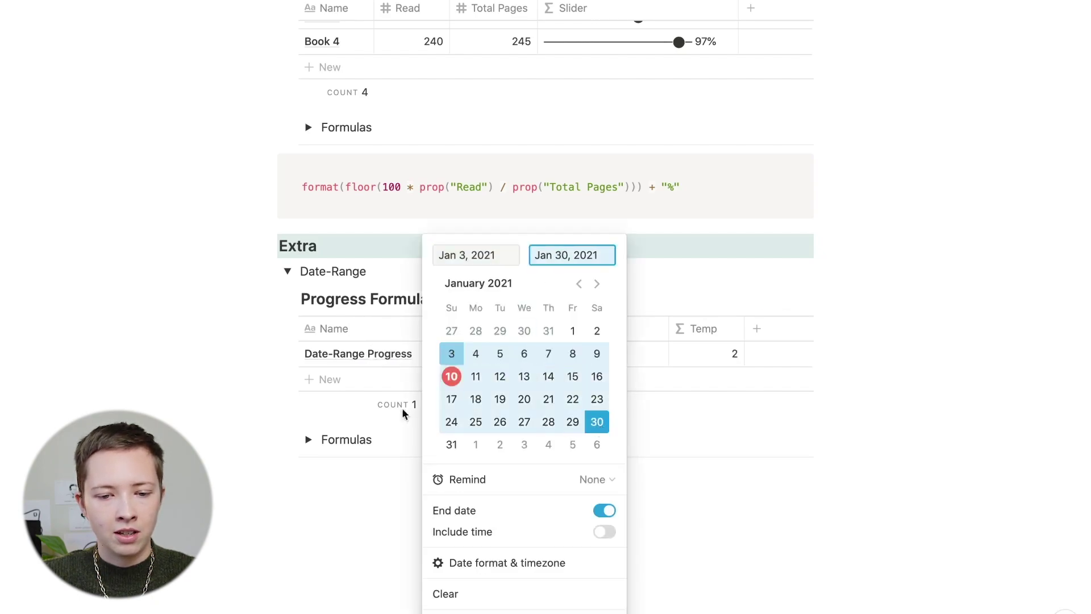
click(152, 320)
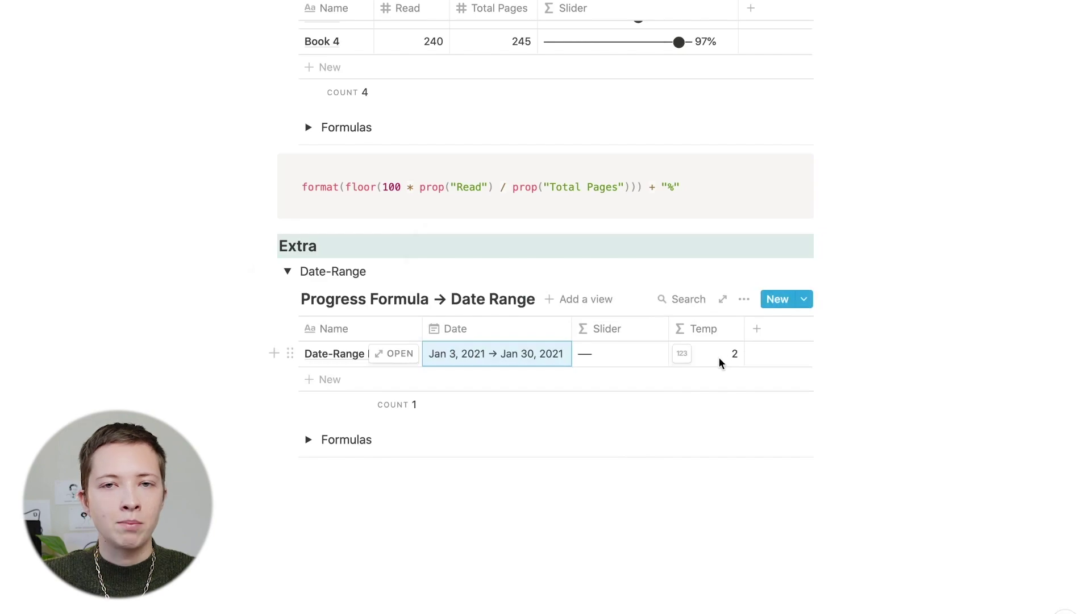
Step: Set the multiplier in the date-range Slider formula's floor expression to 20
click(591, 354)
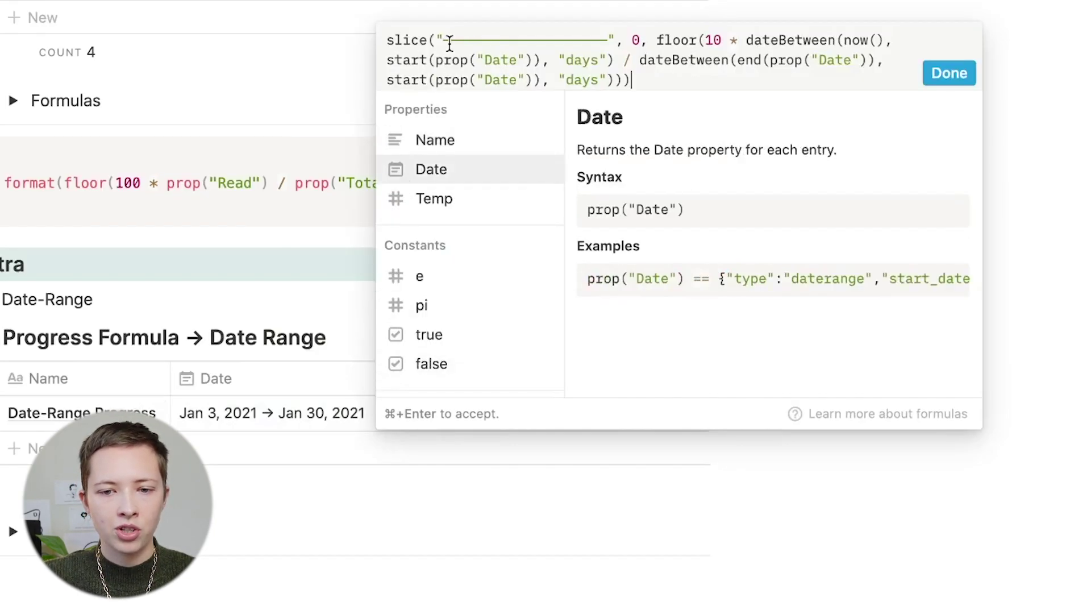
drag(444, 42, 606, 40)
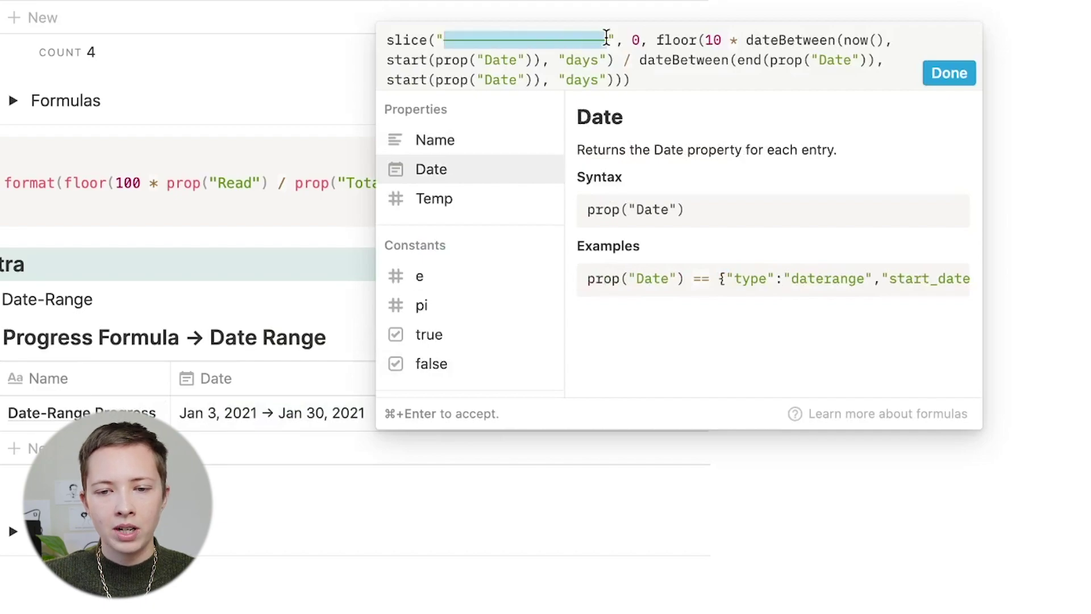
click(712, 42)
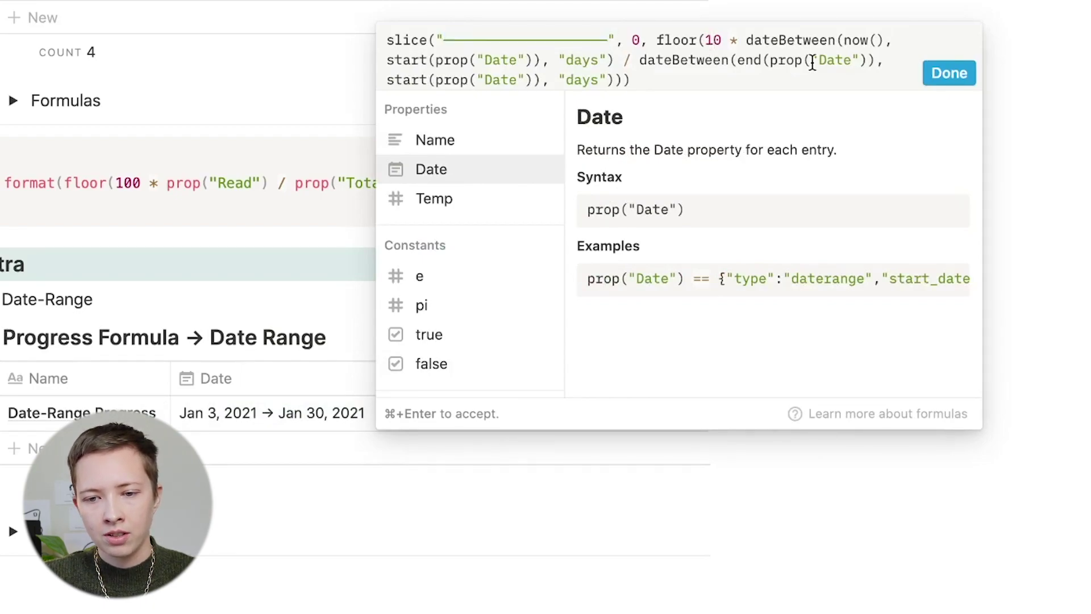
key(Escape)
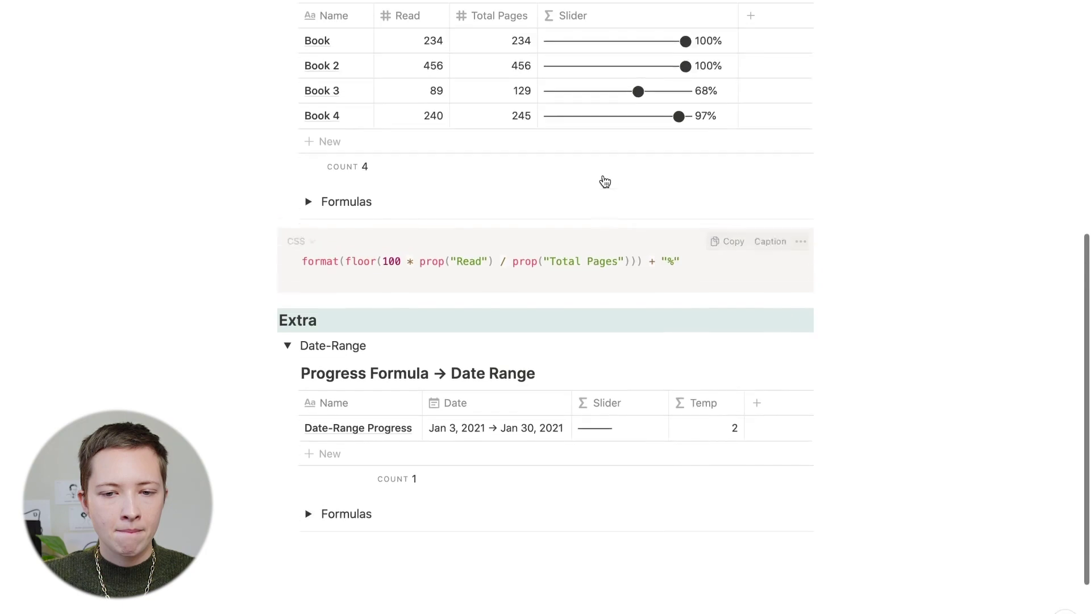
Step: Check the book table's Slider formula, then widen the date-range Slider column and append the marker string "⬤" plus a trailing + to its formula
scroll(422, 71, up, 1)
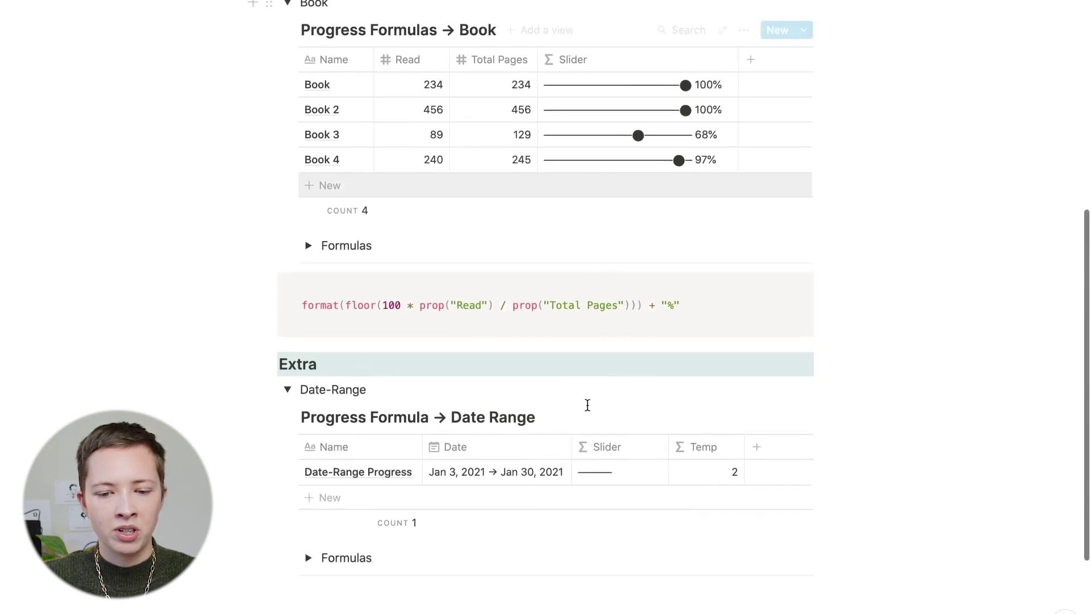
click(636, 85)
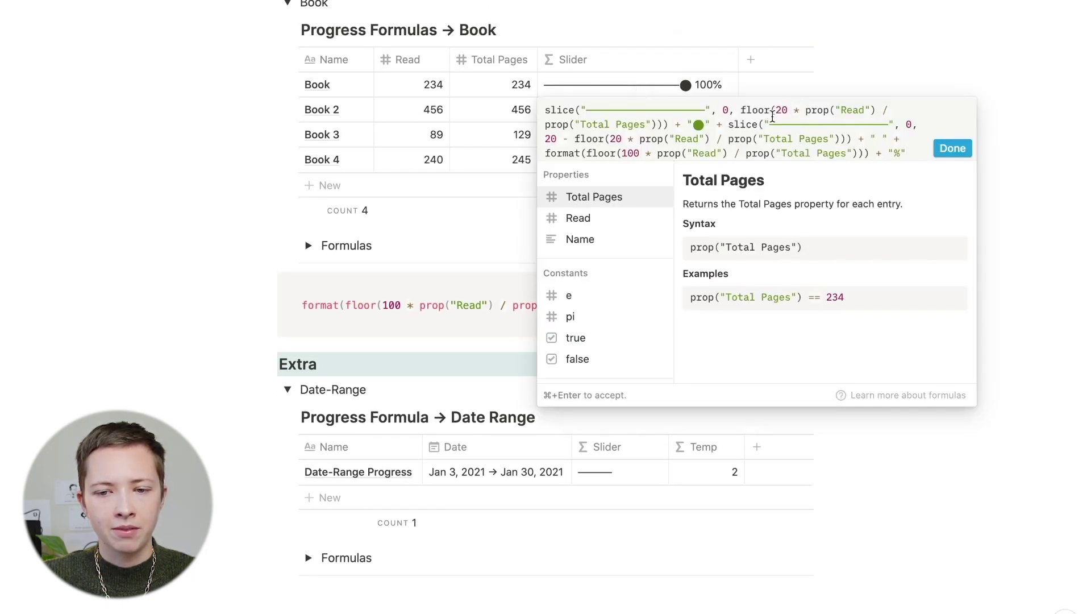
click(176, 218)
scroll(365, 341, down, 3)
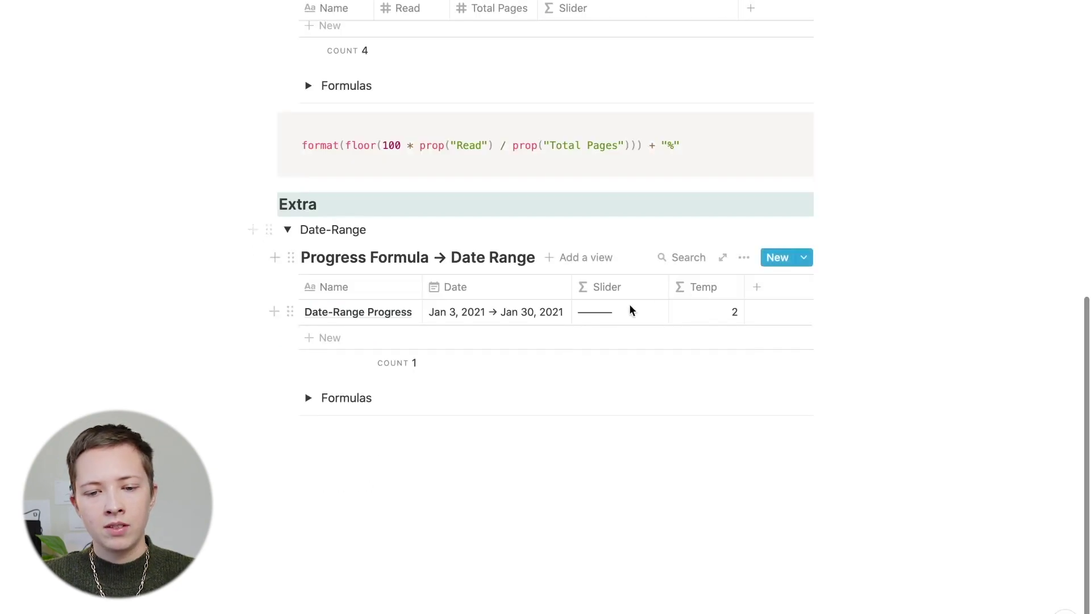
drag(669, 287, 721, 287)
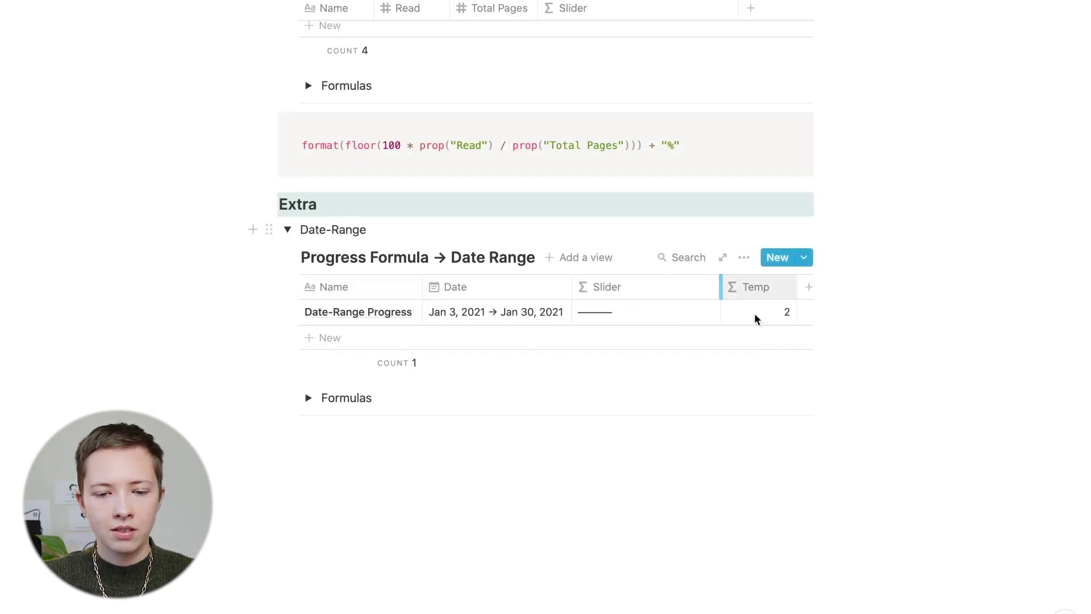
click(623, 311)
click(447, 319)
scroll(447, 319, up, 10)
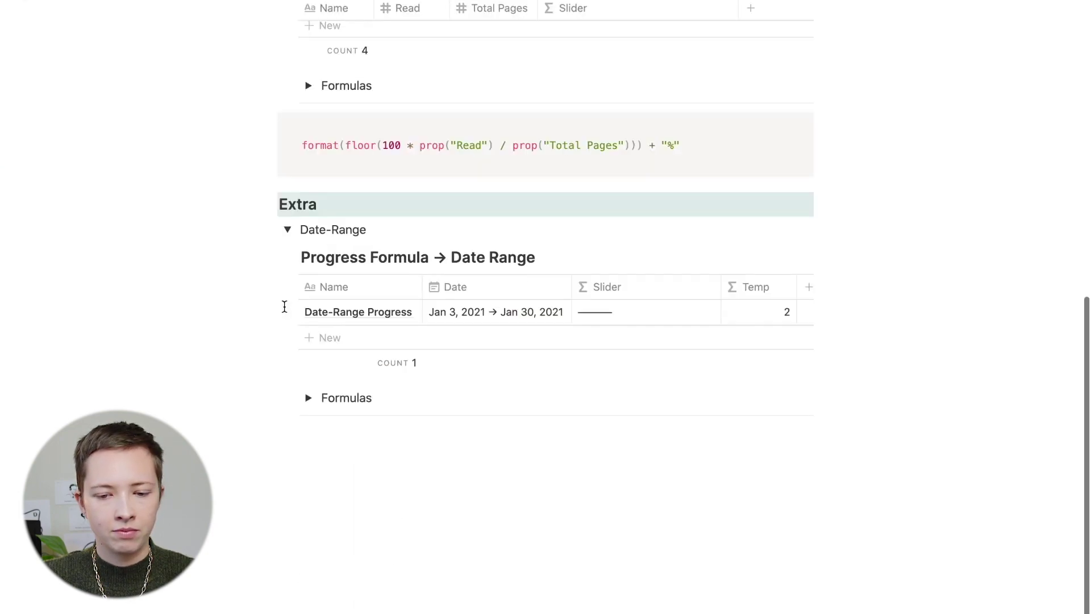
text(🟢)
text(" +)
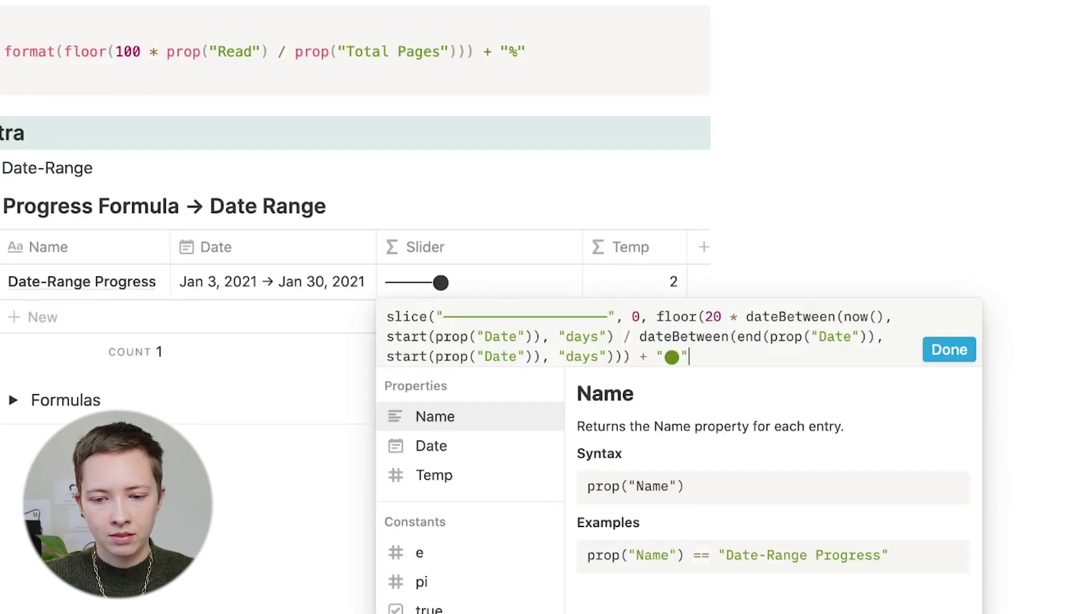
Step: Append a copy of the opening slice expression after the marker, changing its end value to 20 - floor(...), and save the Slider formula
drag(386, 316, 617, 351)
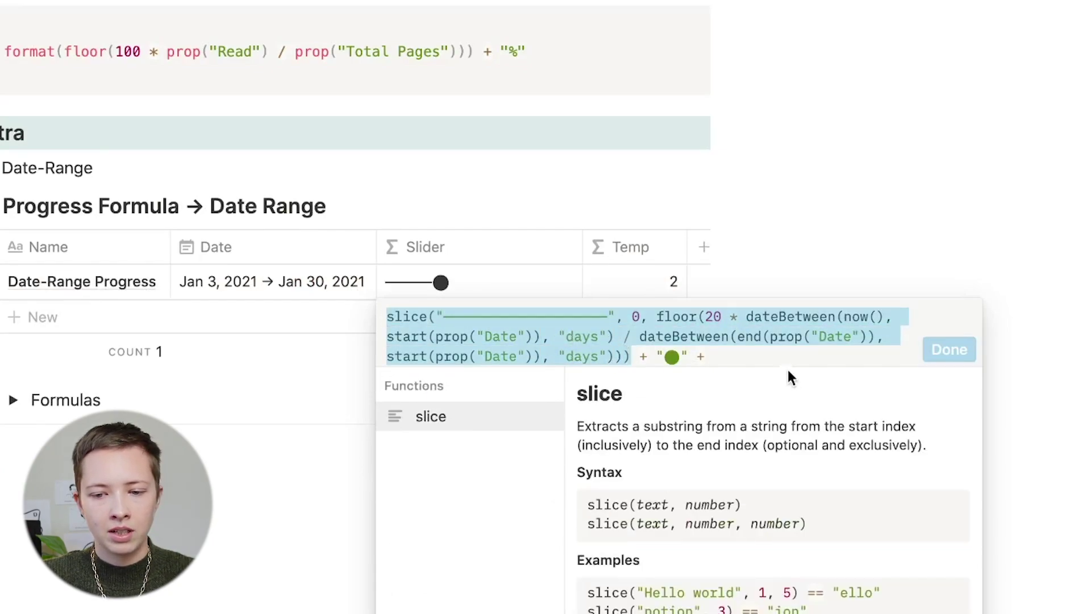
click(782, 357)
scroll(785, 366, up, 3)
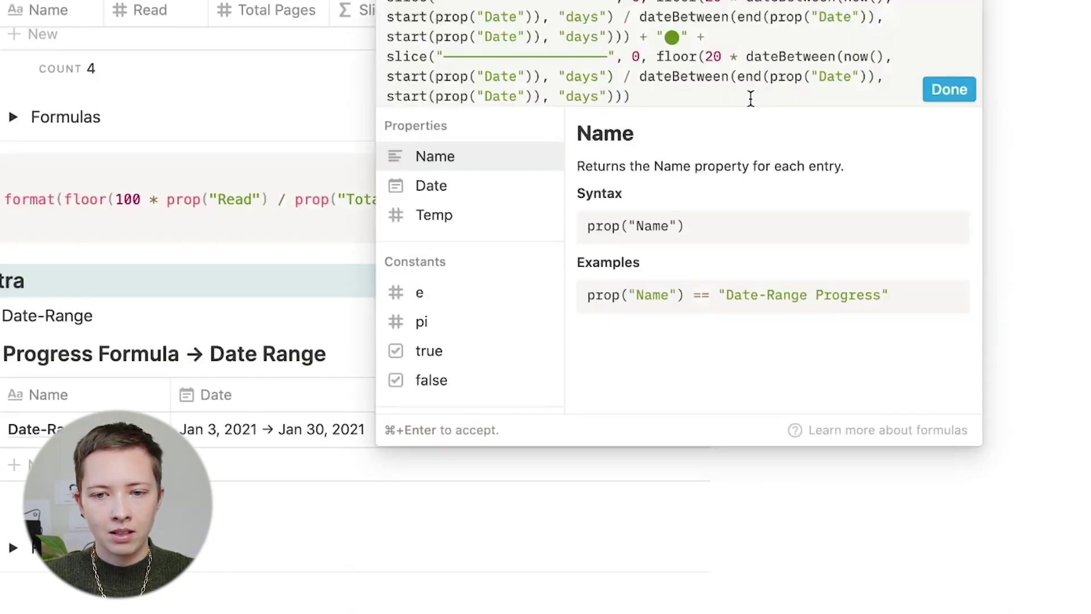
click(658, 56)
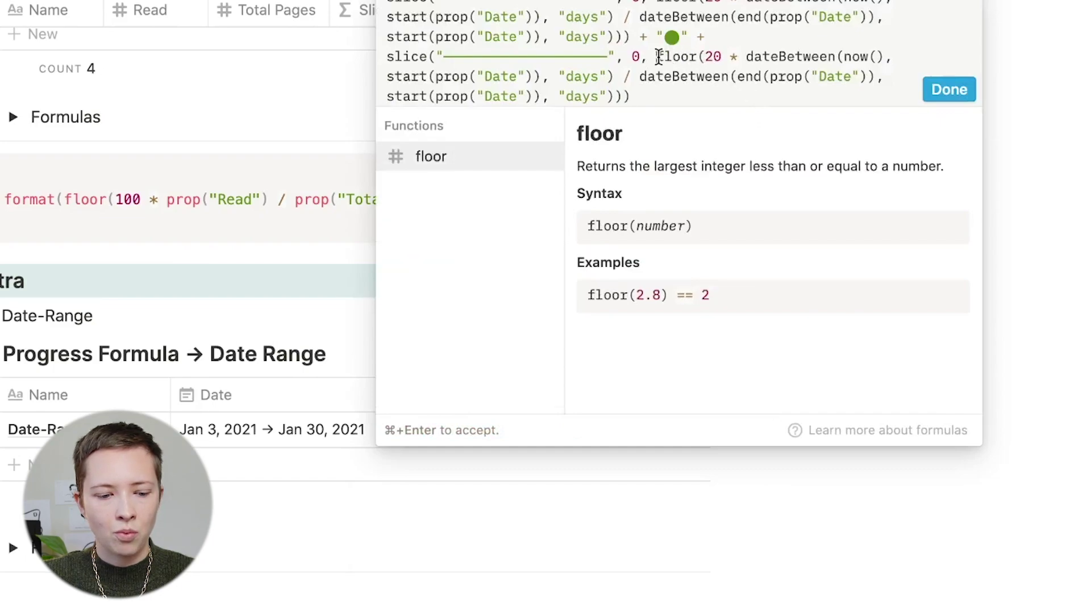
text(20 )
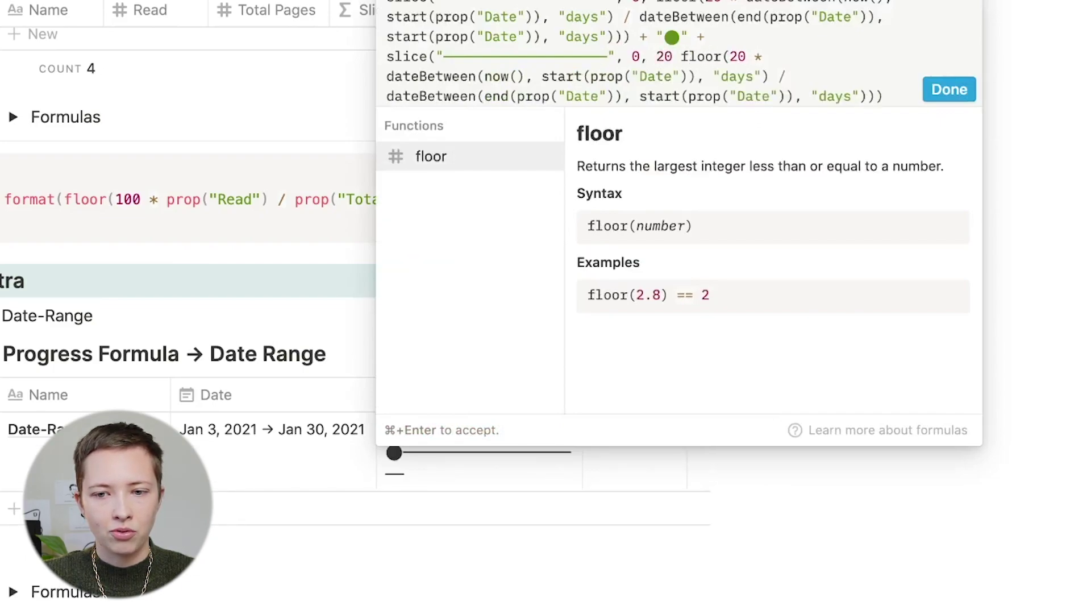
text(-)
key(super+Return)
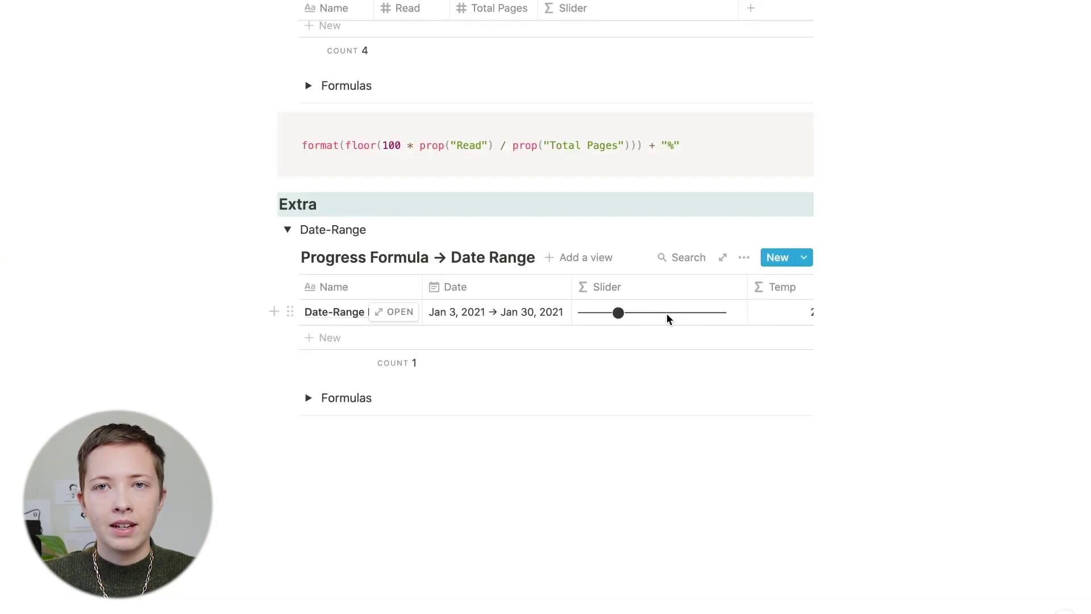
Step: Wrap the floor expression in the Temp formula in format()
click(774, 311)
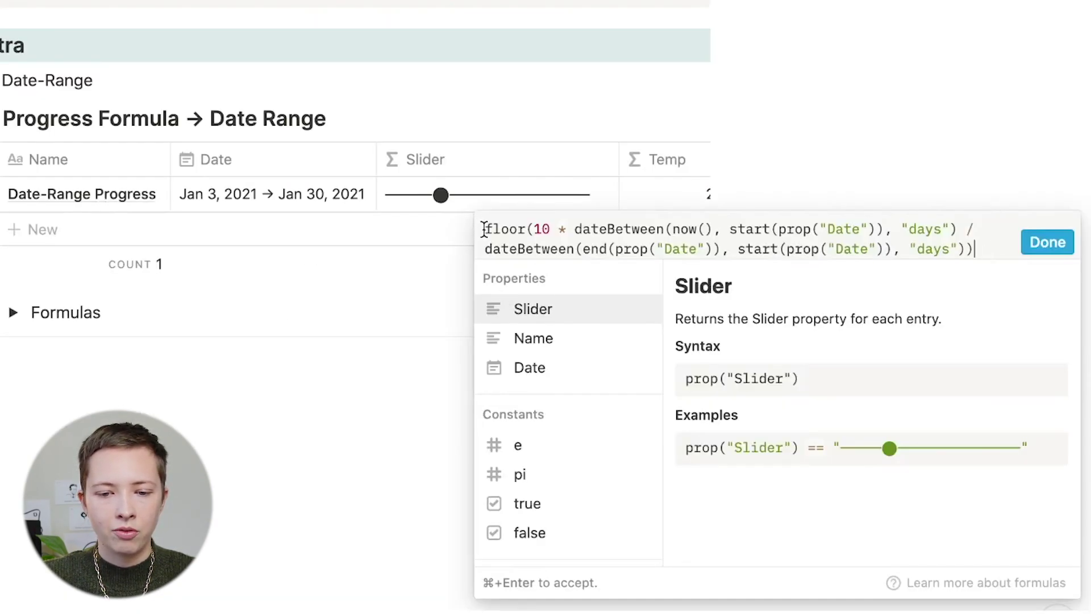
click(484, 229)
text(format()
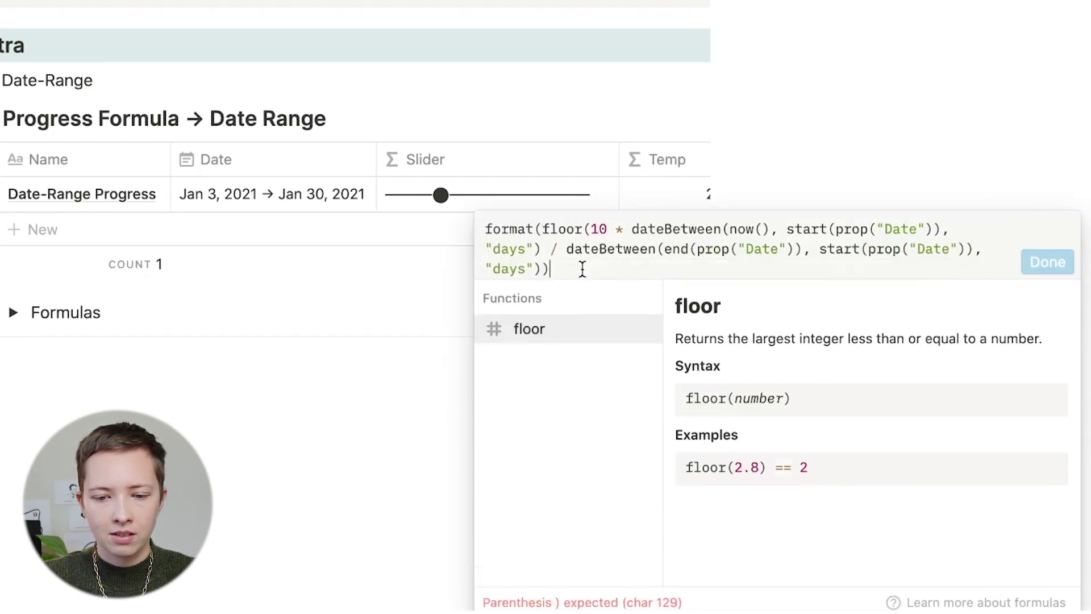
text())
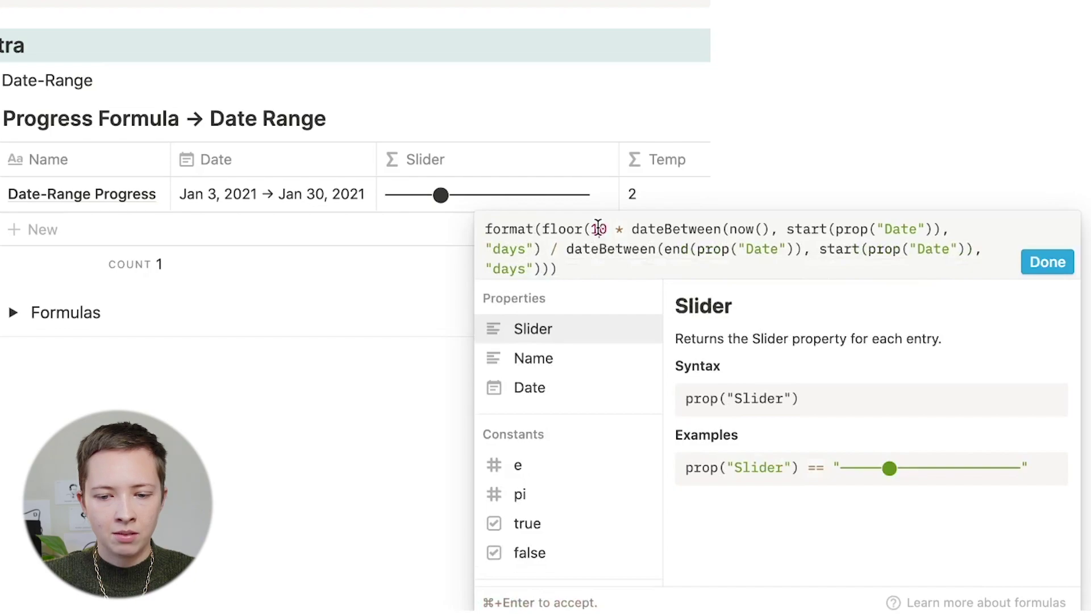
Step: Set the Temp formula's multiplier to 100 and append + "%" to the end
click(607, 229)
text(0)
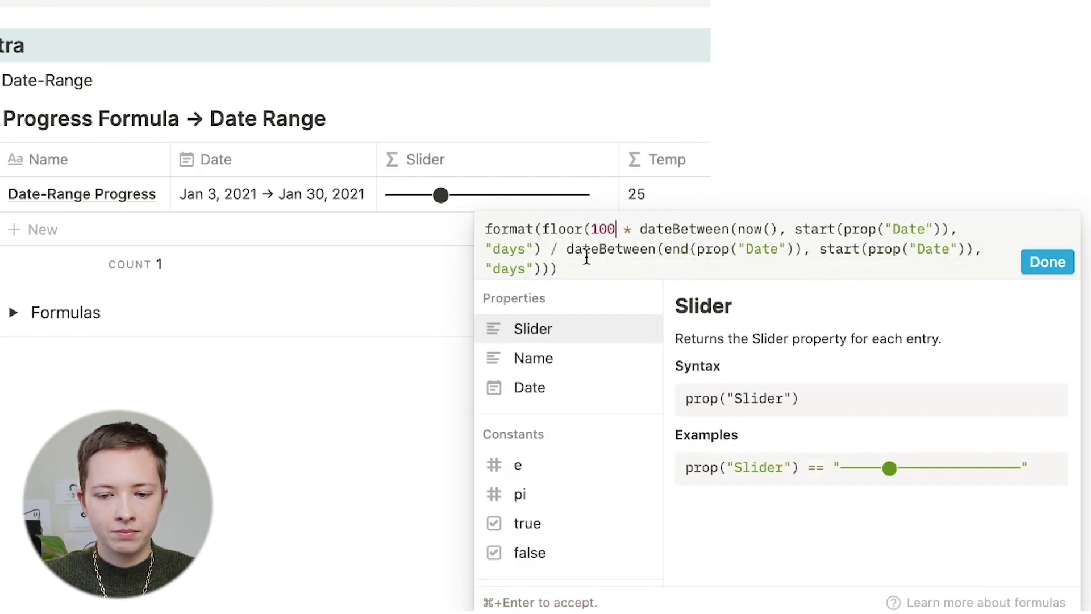
click(587, 267)
text(+ ")
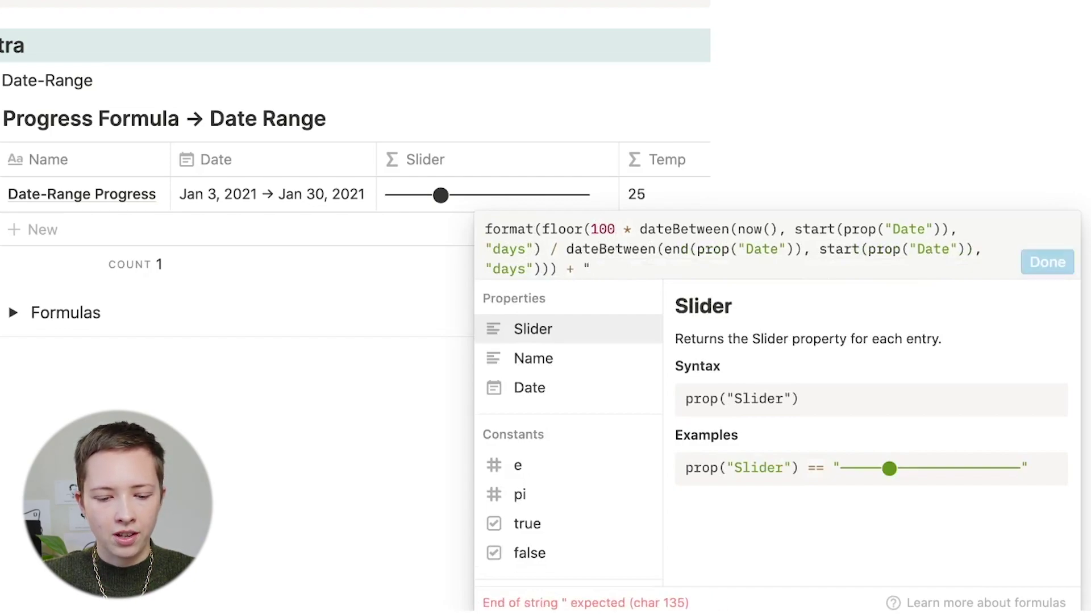
text(%")
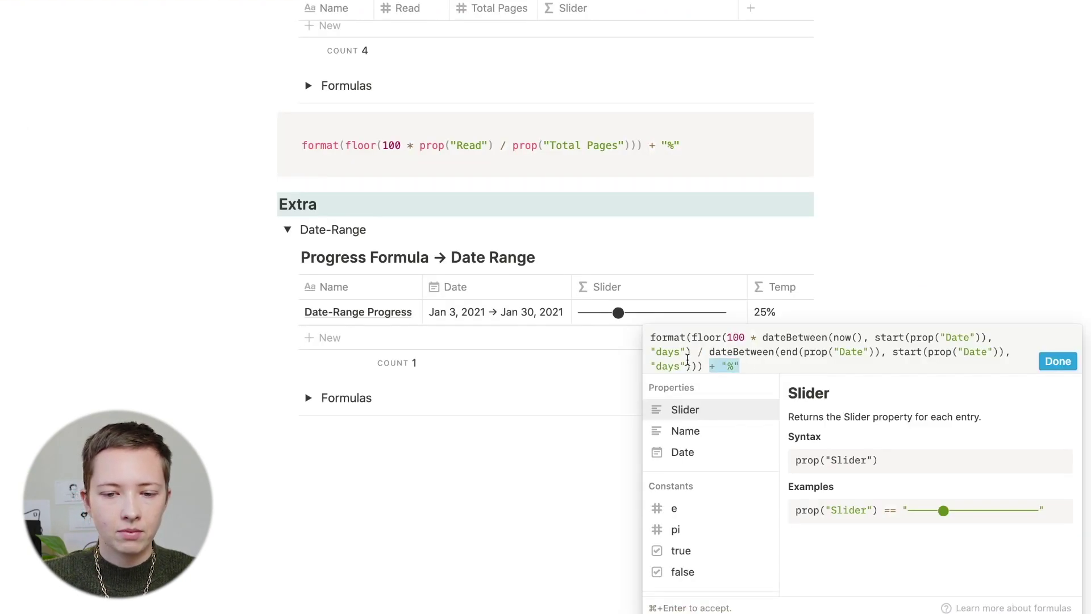
Step: Copy the whole Temp formula, append it with a + to the end of the date-range Slider formula, and save
key(super+a)
key(super+c)
key(Escape)
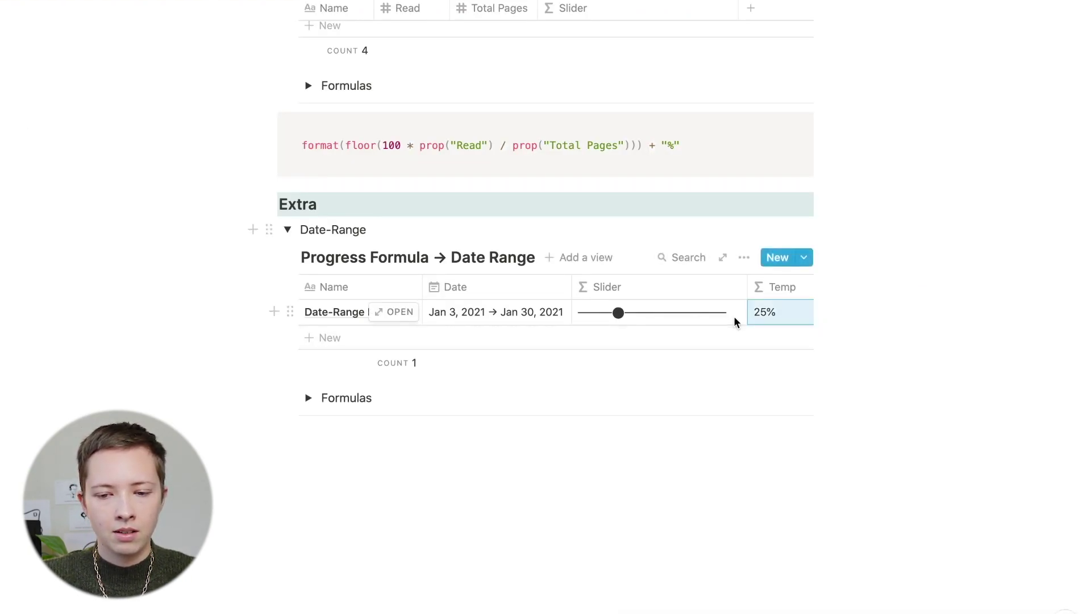
key(Return)
key(super+a)
key(super+v)
text(+)
key(super+v)
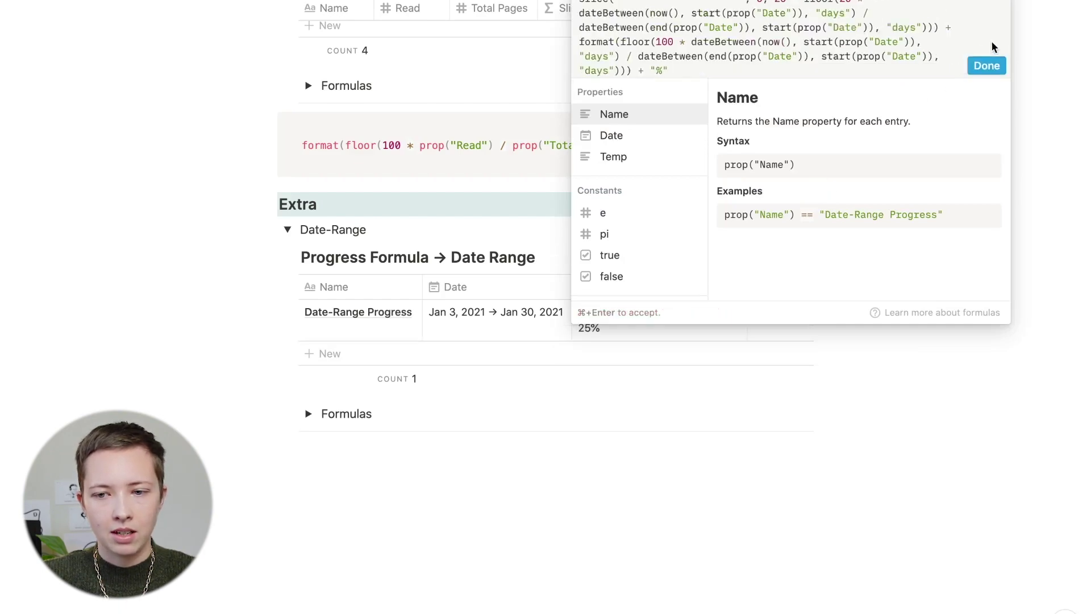
click(986, 65)
Step: Widen the date-range Slider column and insert " " + before the format expression in its formula
drag(746, 287, 767, 290)
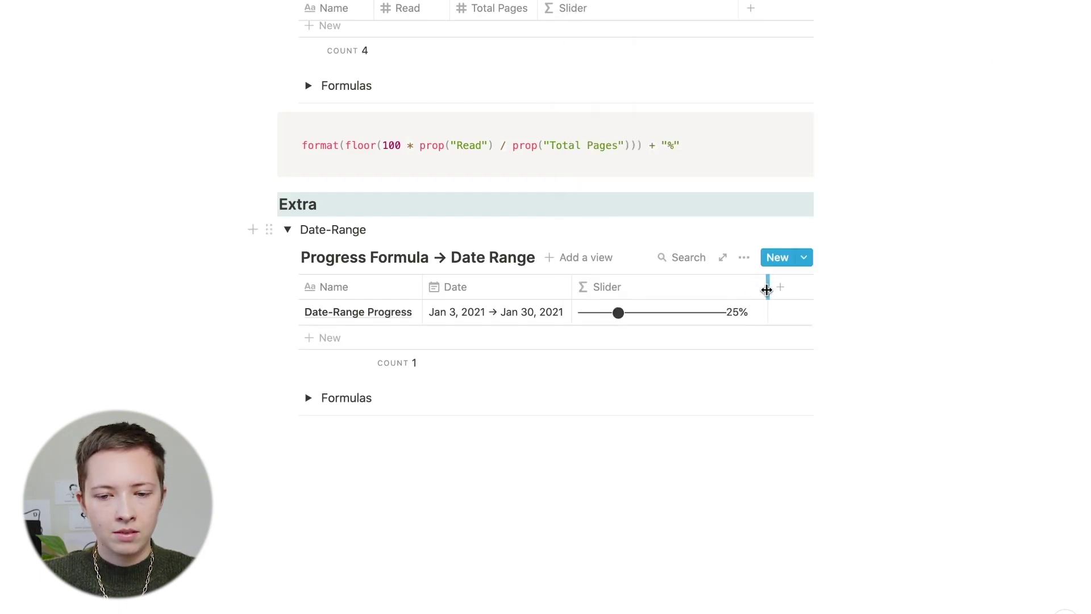
click(717, 316)
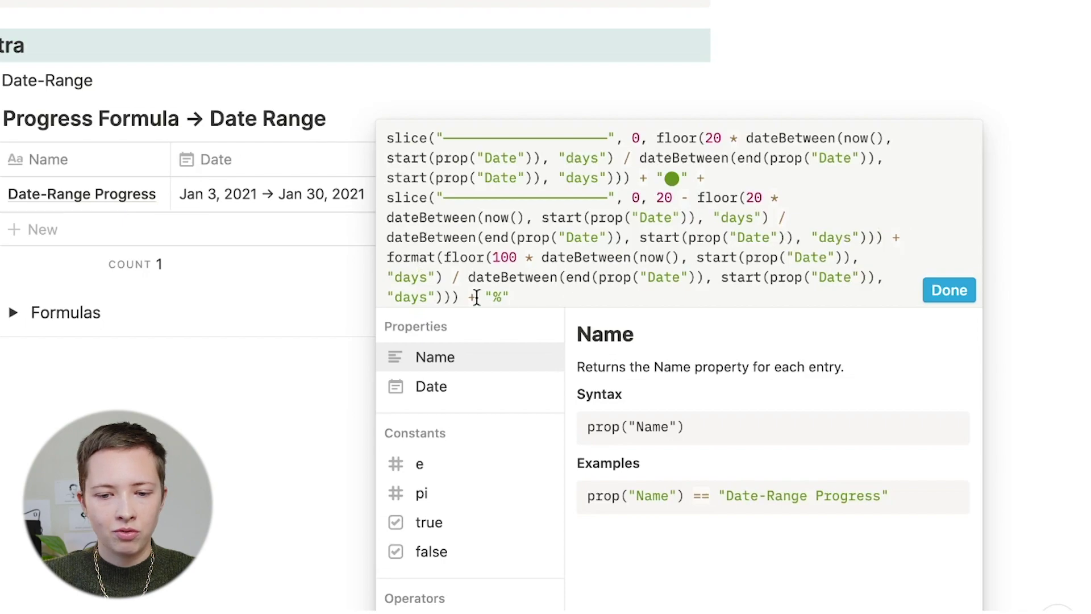
drag(390, 261, 531, 295)
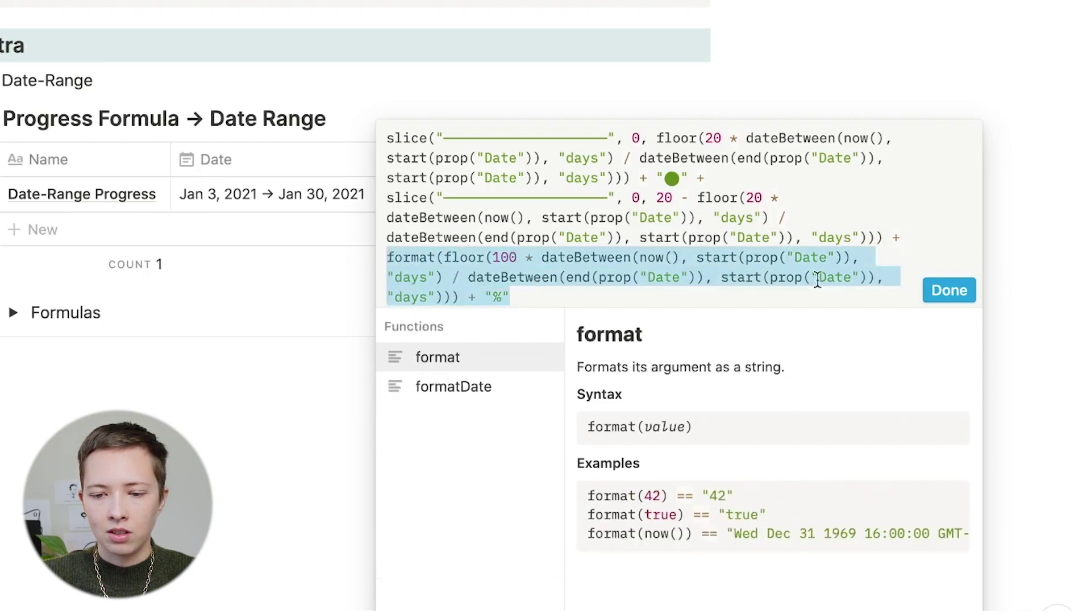
click(917, 235)
key(Return)
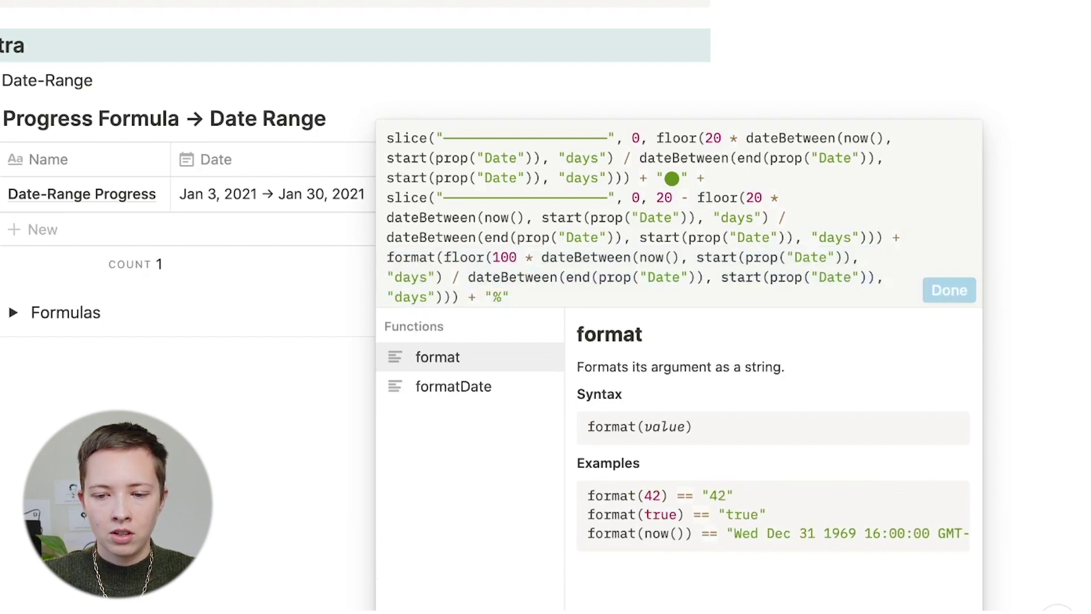
text("" +)
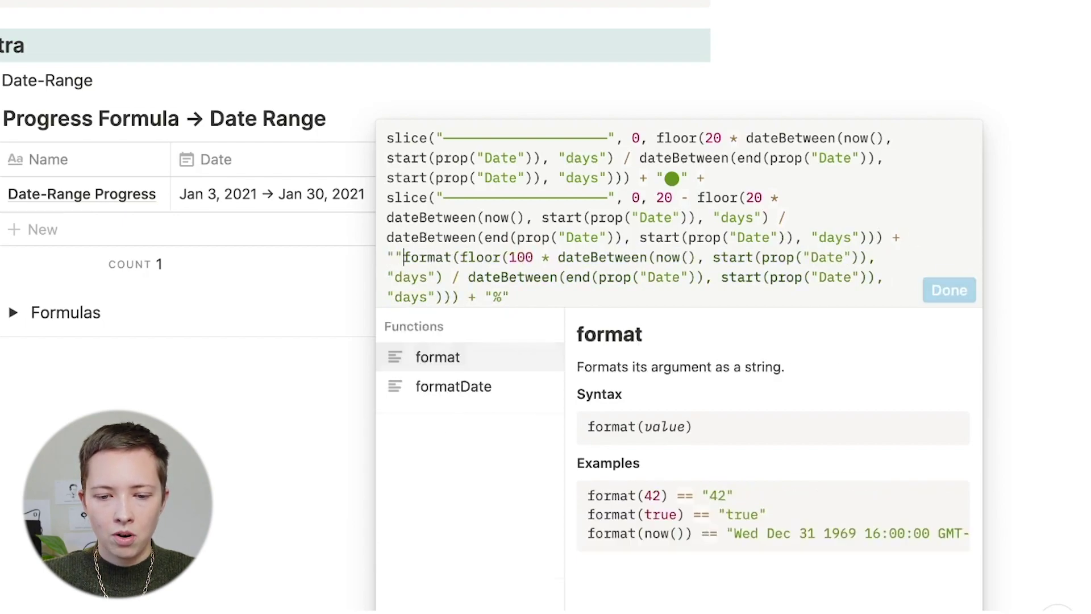
click(393, 257)
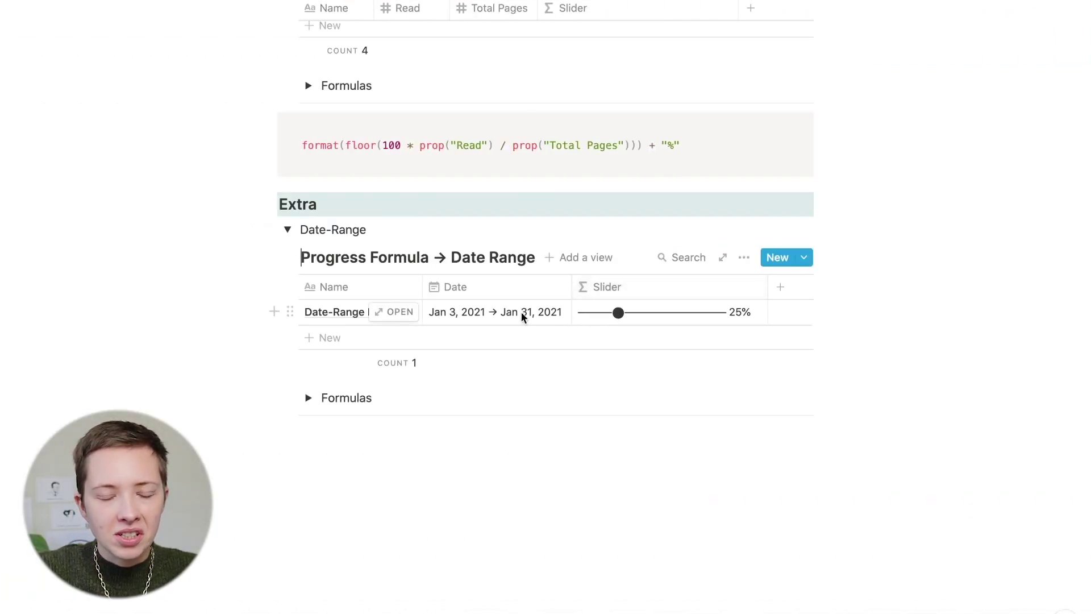
Step: Set the end date of the Date-Range Progress entry to Jan 6, 2021
click(516, 312)
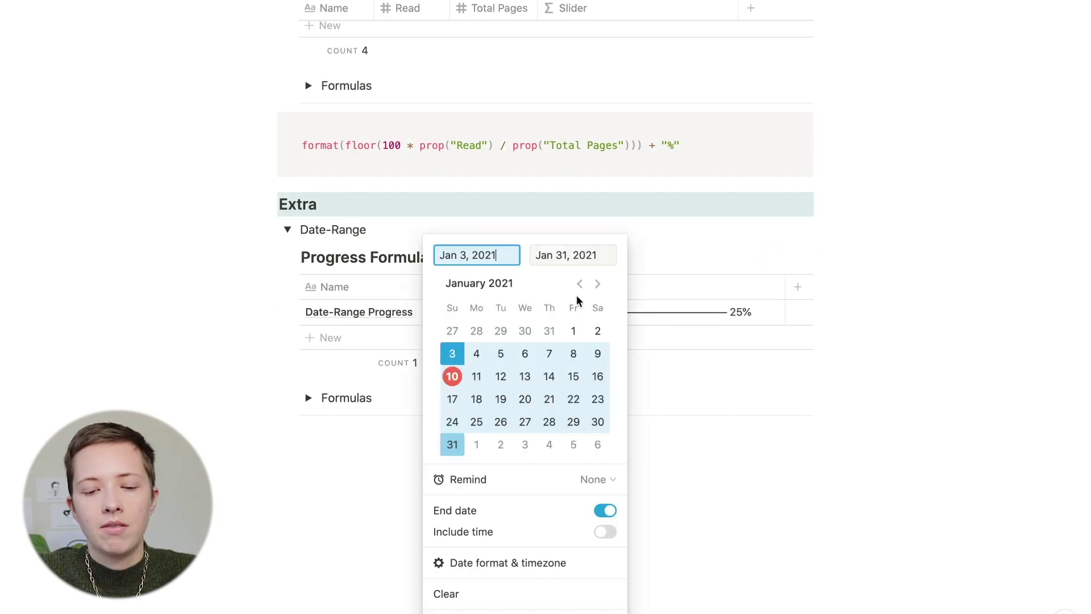
click(550, 259)
click(525, 354)
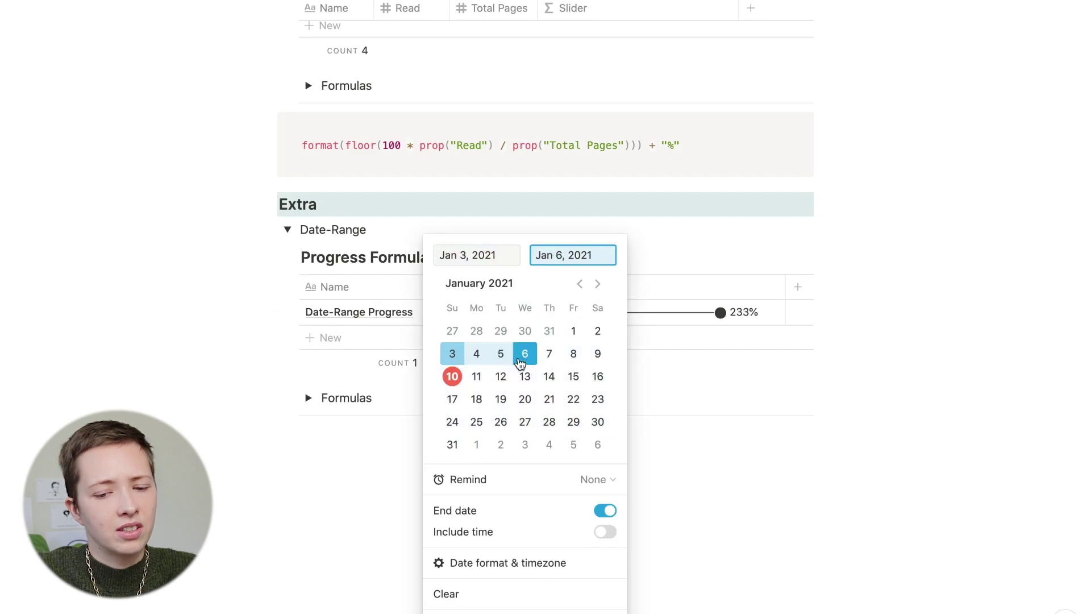
click(209, 325)
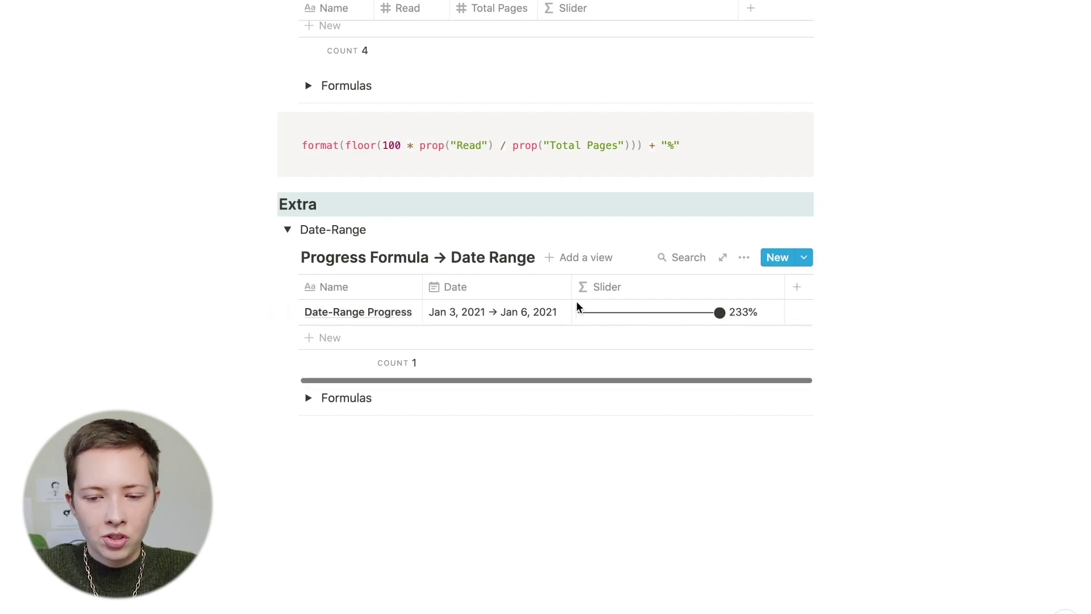
Step: Narrow the date-range Slider column, add a Formula property named Temp beside it, and open its empty formula for editing
drag(784, 287, 647, 287)
click(675, 290)
text(Temp)
mouse_move(719, 372)
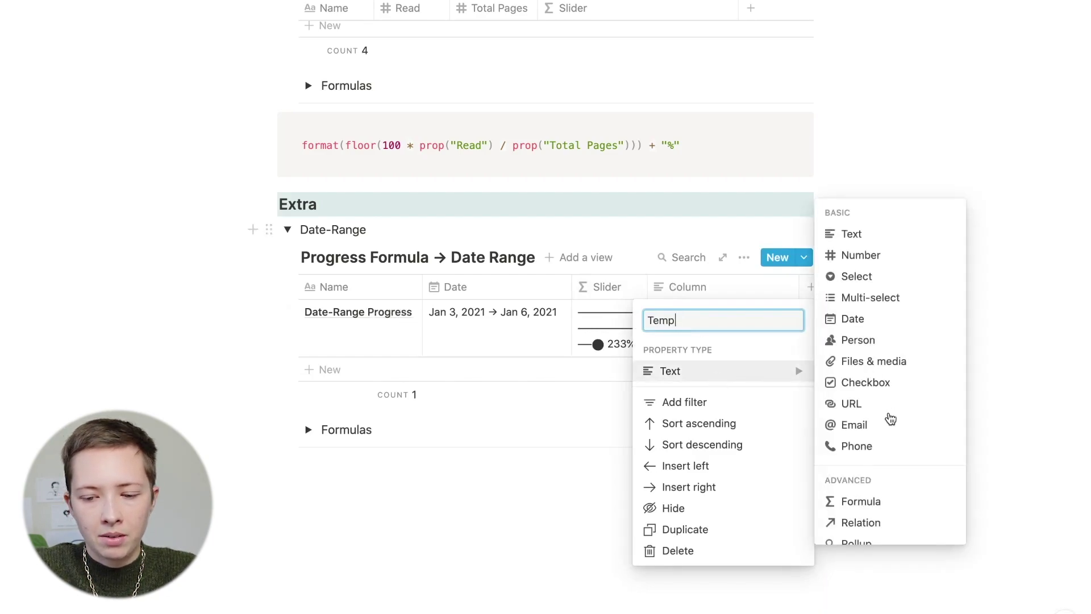
click(866, 501)
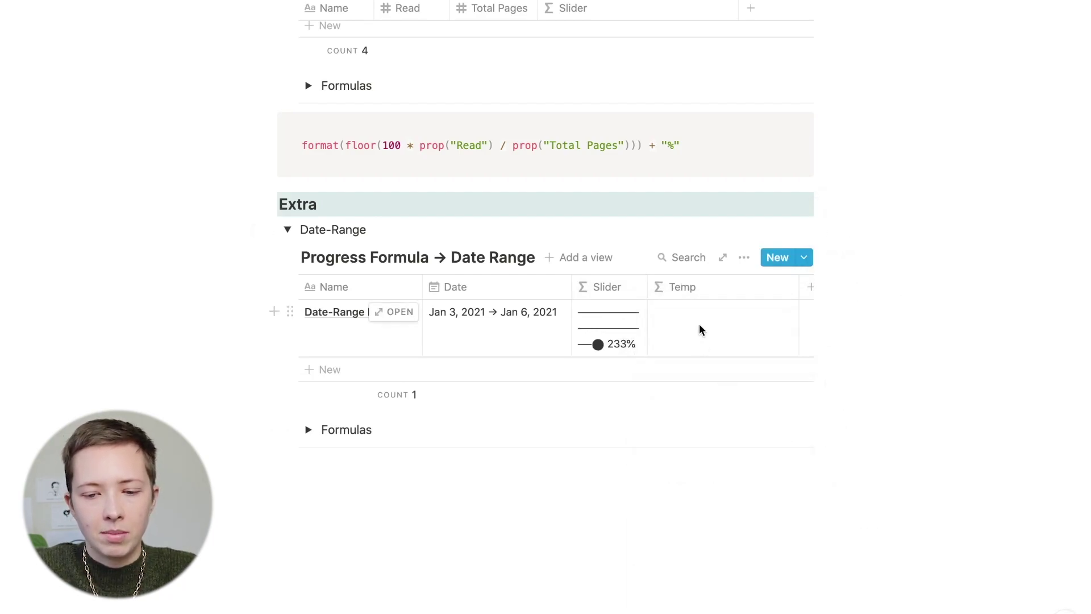
click(699, 323)
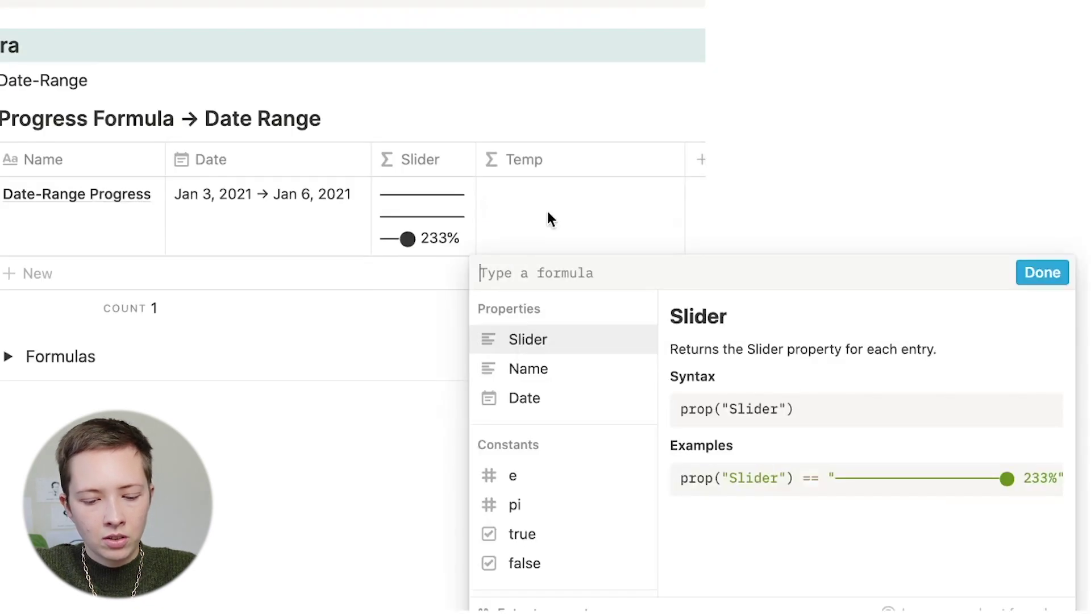
Step: Begin the Temp formula with datebetween, using end(prop("Date")) as its first argument
text(datebew)
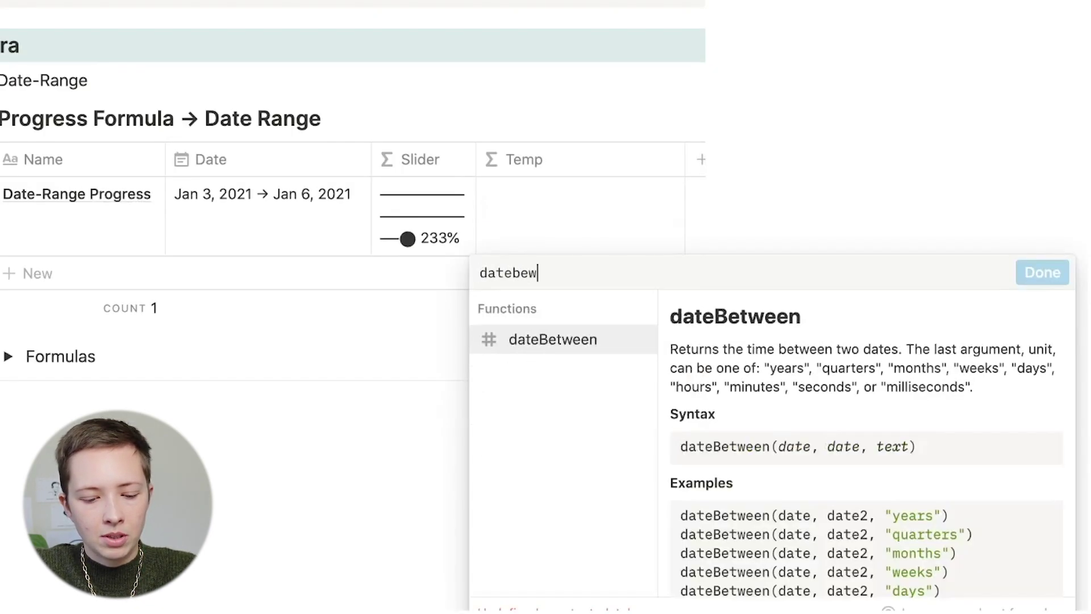
text(en(em)
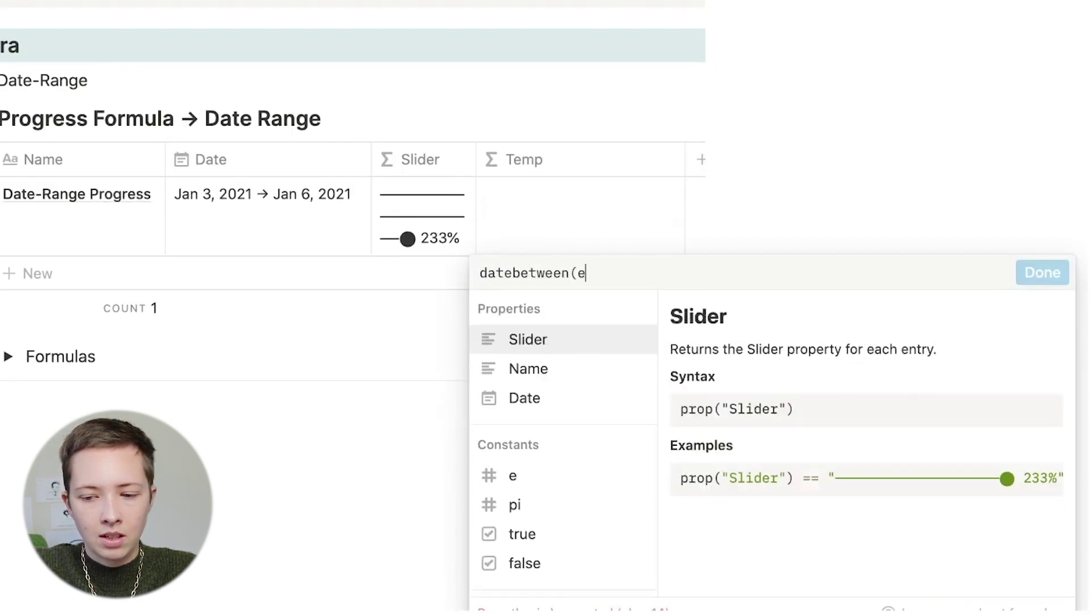
key(BackSpace)
text(n(pro)
key(BackSpace)
key(BackSpace)
key(BackSpace)
key(BackSpace)
text(d(prop)
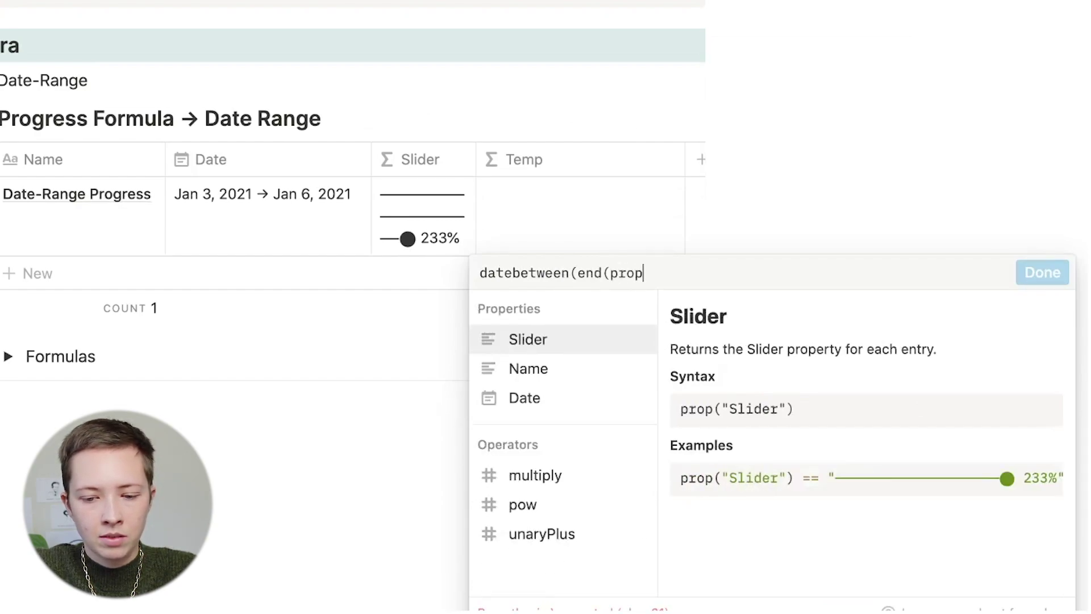
click(557, 408)
text(), )
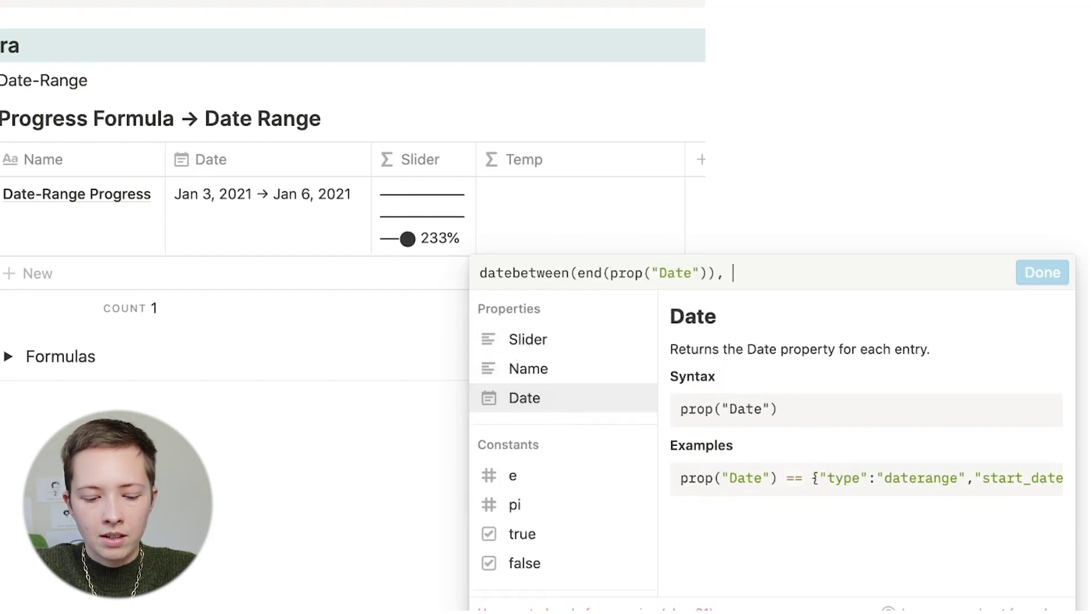
Step: Complete the Temp formula with now() and "days", correct the function name to dateBetween, and save it
text(now(), )
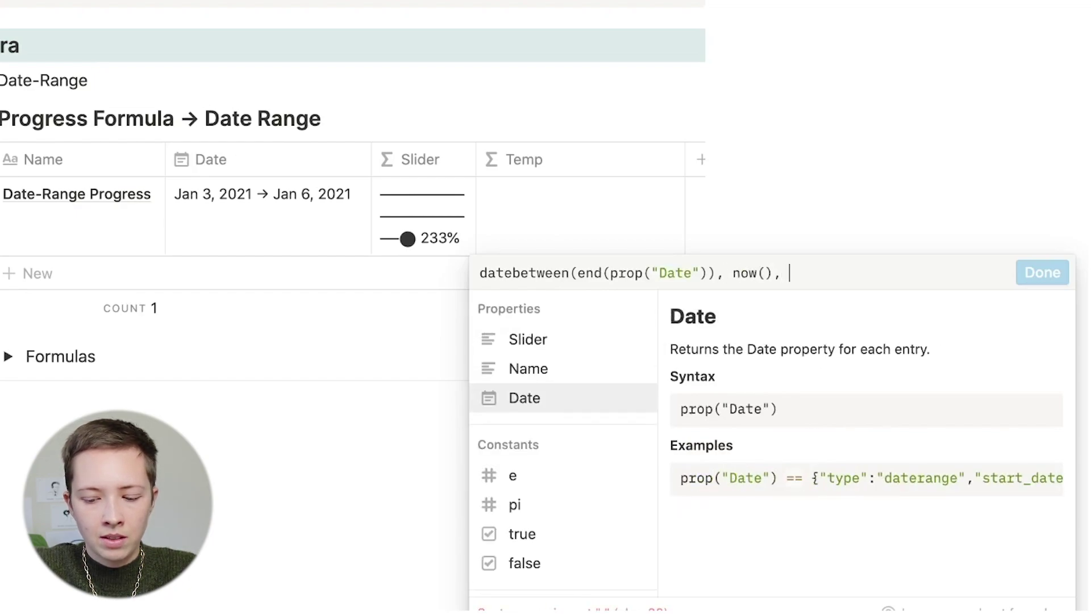
text("days")
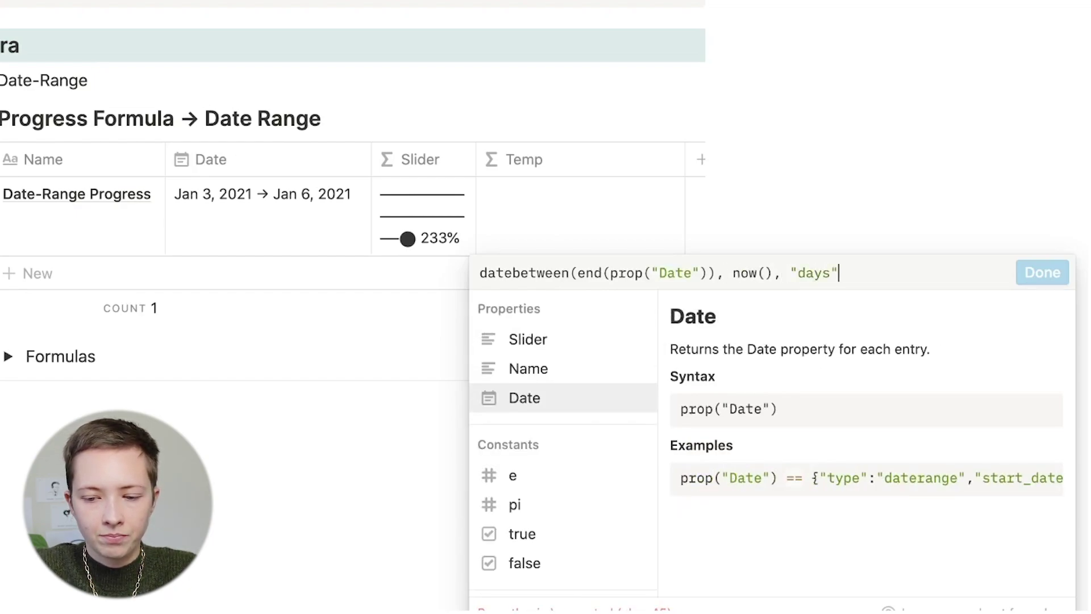
text())
click(519, 273)
key(BackSpace)
text(B)
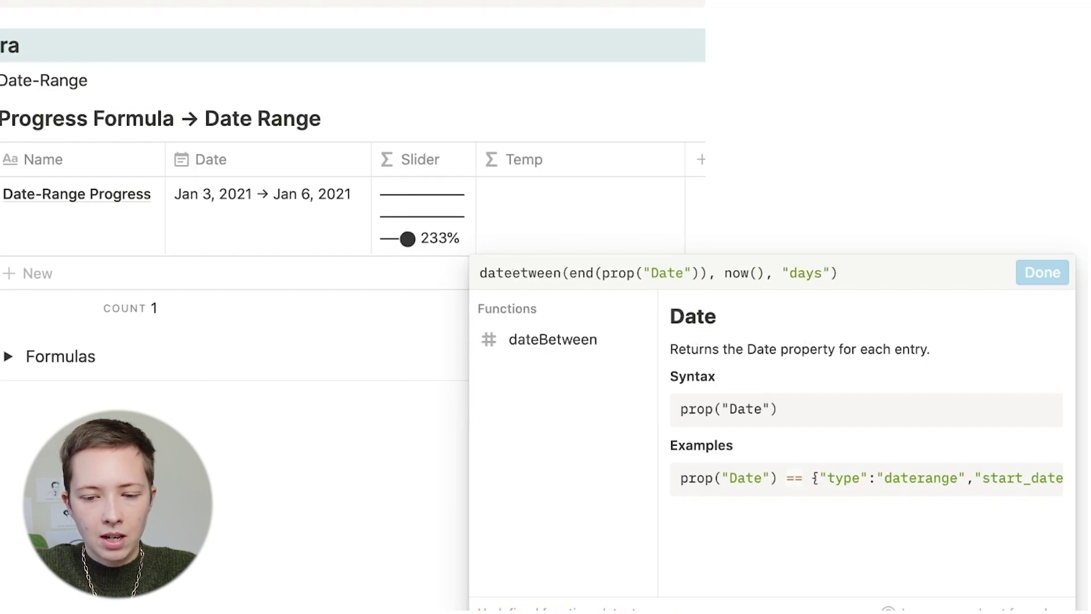
click(1035, 274)
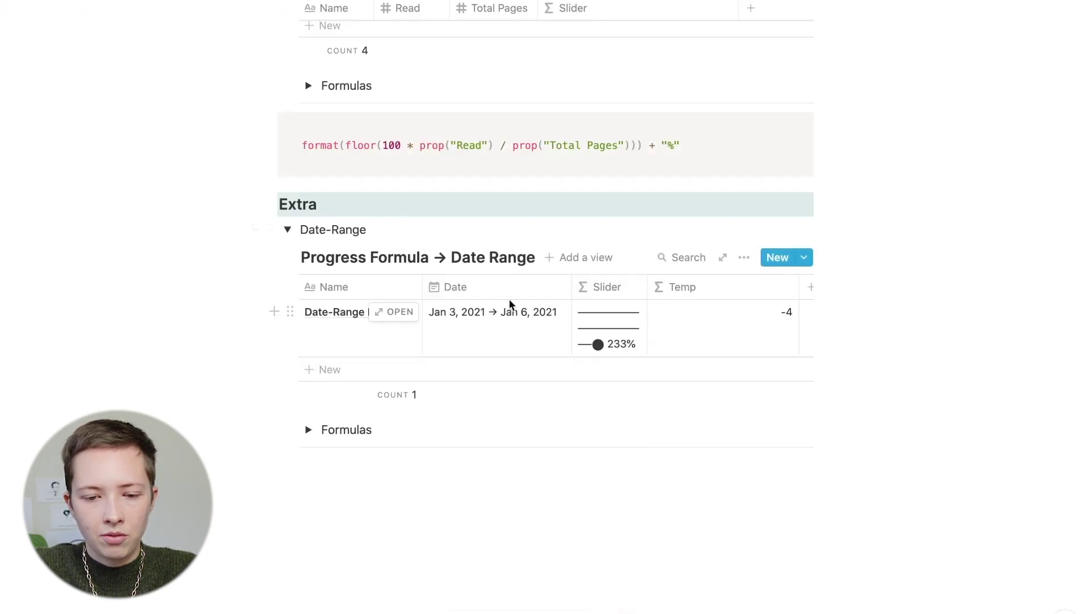
Step: Set the Date-Range Progress entry's end date to Jan 10, 2021, and change it to Jan 9, 2021
click(285, 186)
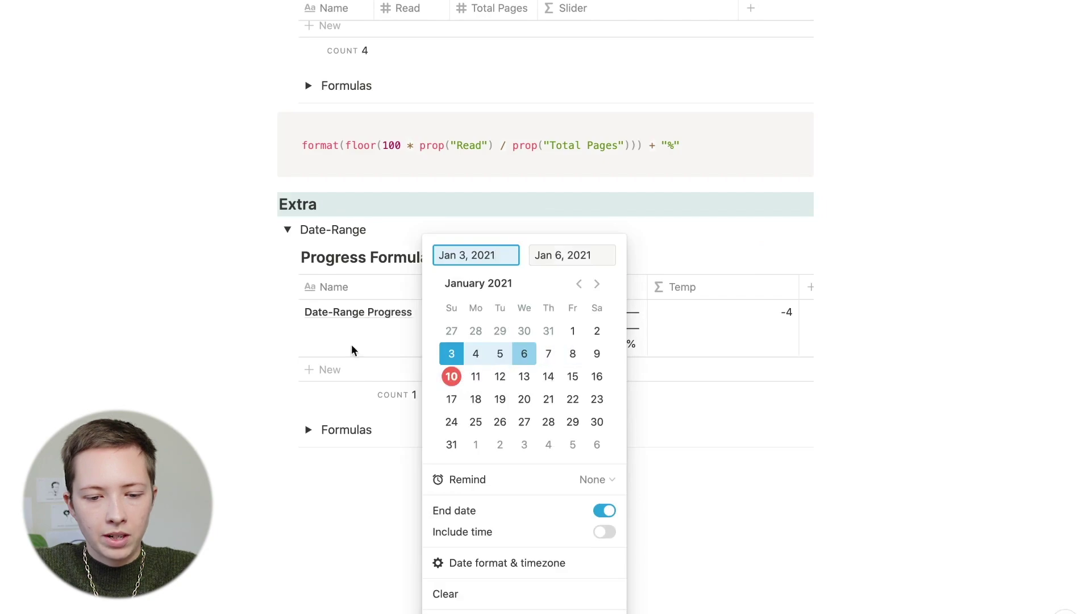
click(230, 326)
click(524, 309)
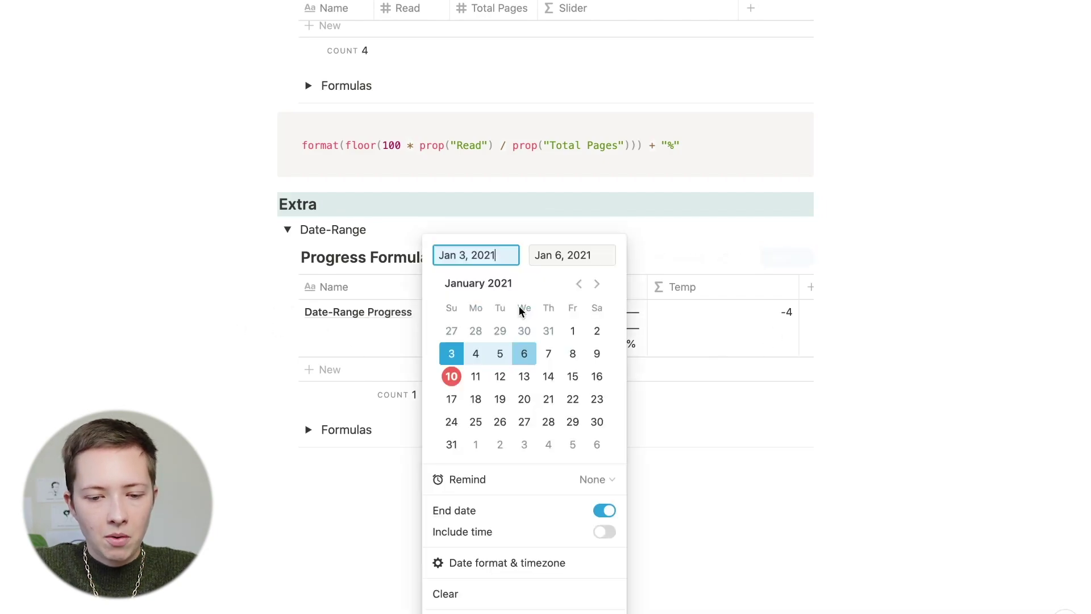
click(543, 250)
click(451, 376)
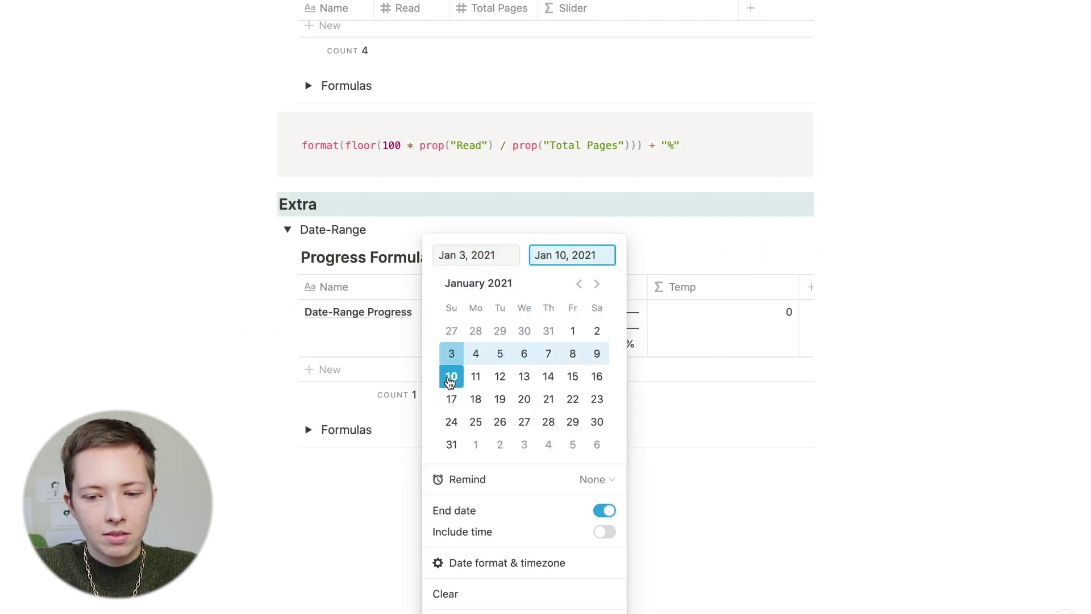
click(596, 354)
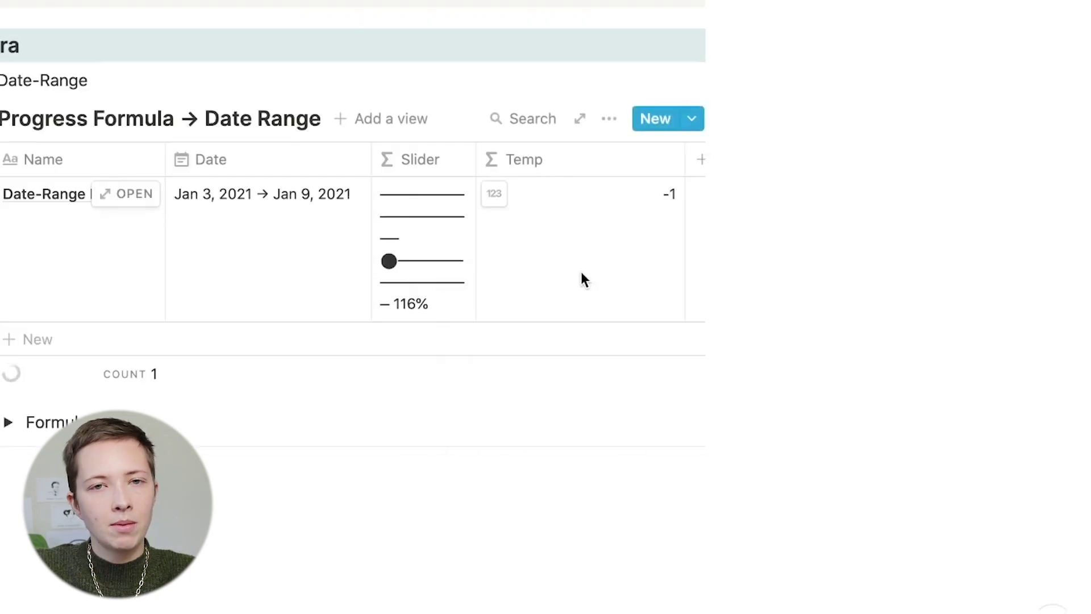
Step: Append > -1 to the end of the Temp formula and save it
click(580, 272)
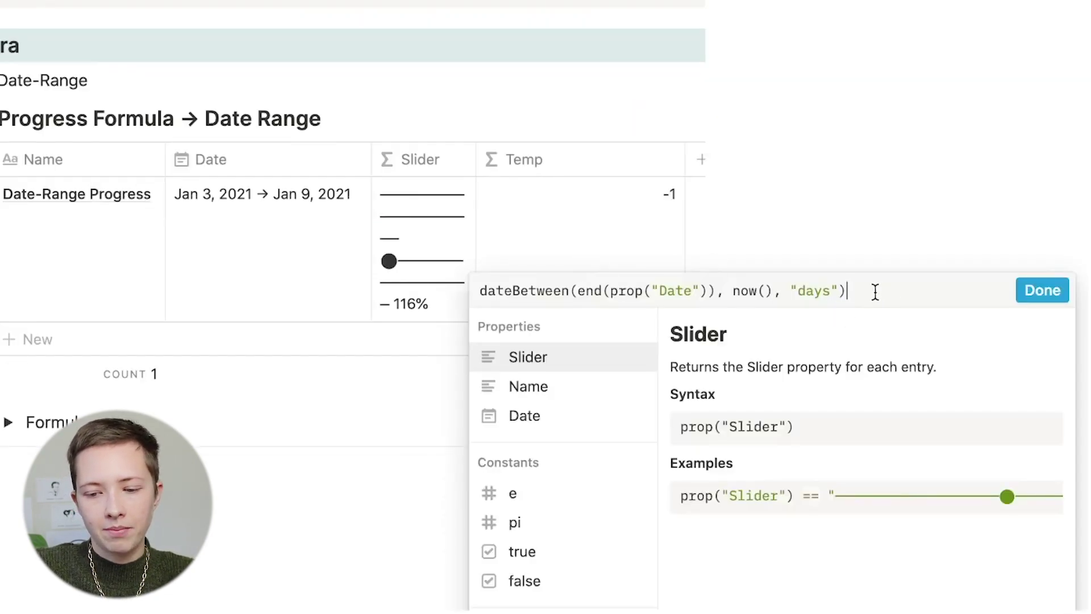
key(ctrl+a)
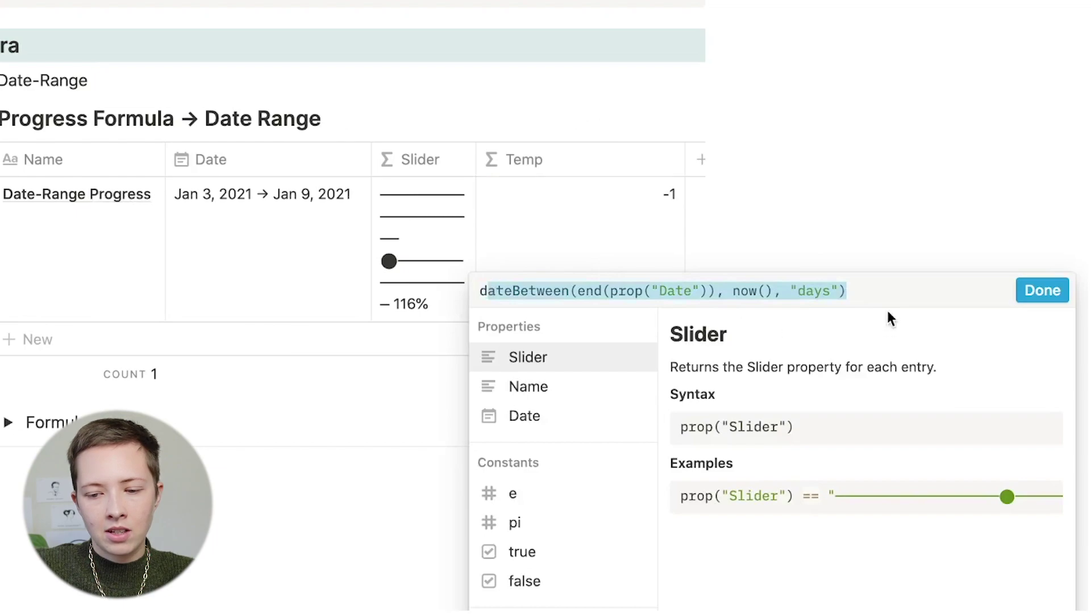
text(> -)
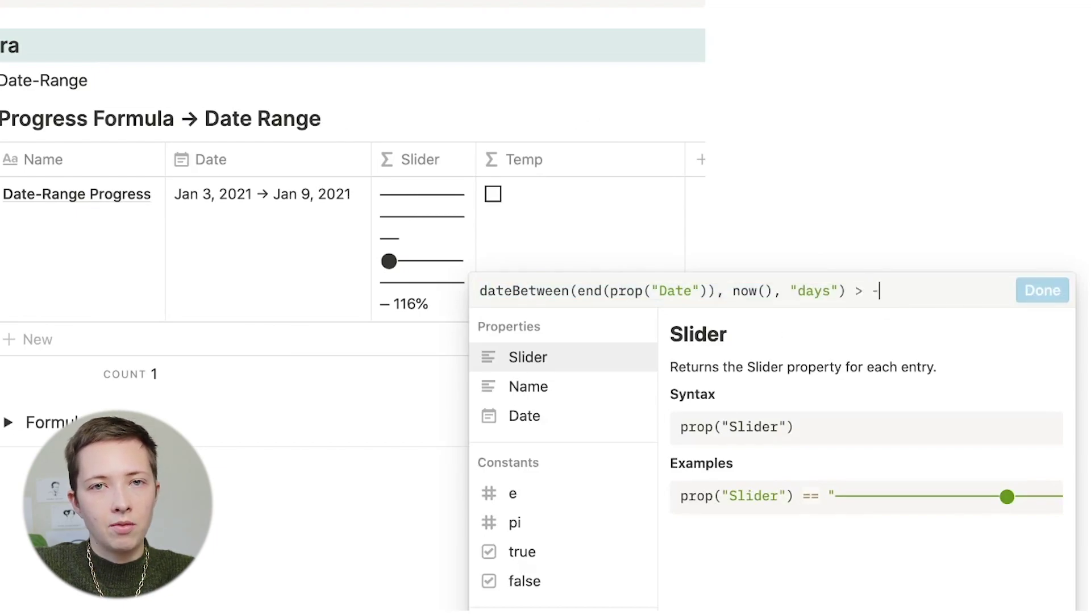
text(1)
click(1056, 299)
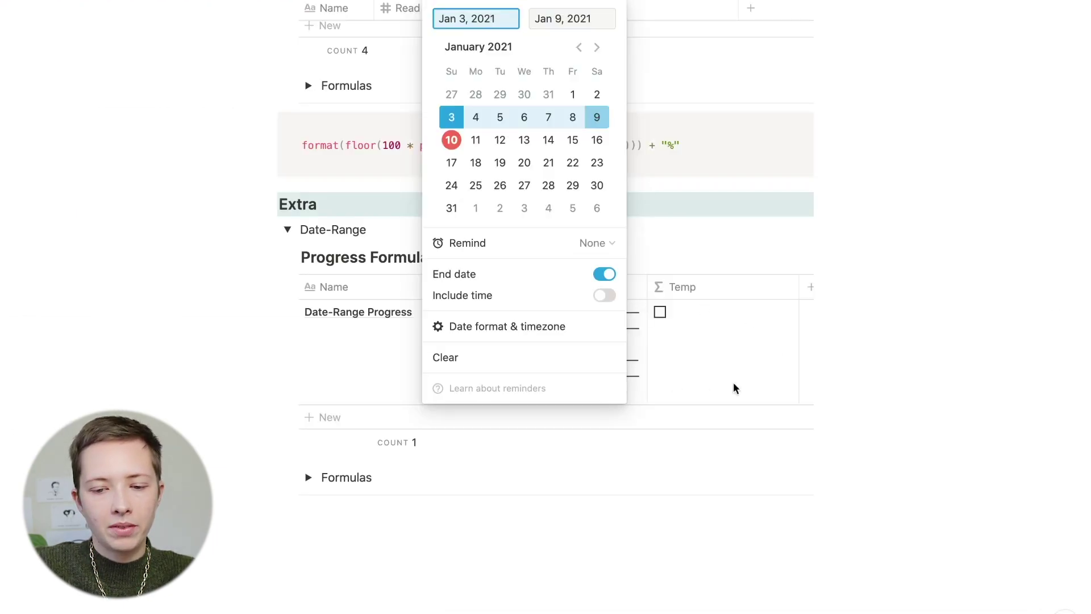
Step: Test the Temp condition with an end date of Jan 14, 2021, and return the end date to Jan 9, 2021
click(455, 142)
click(451, 117)
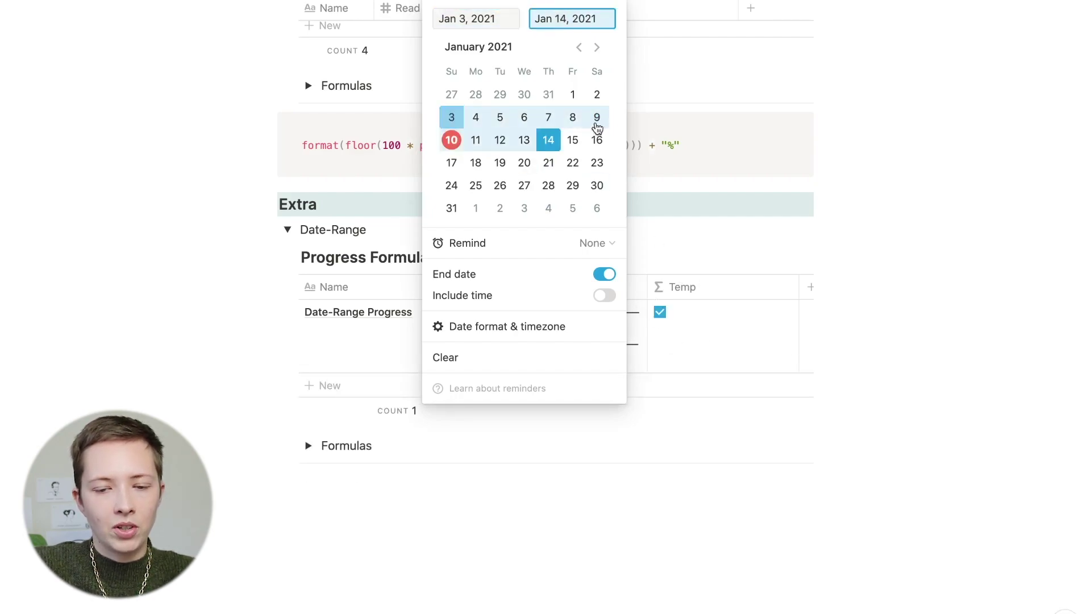
click(597, 117)
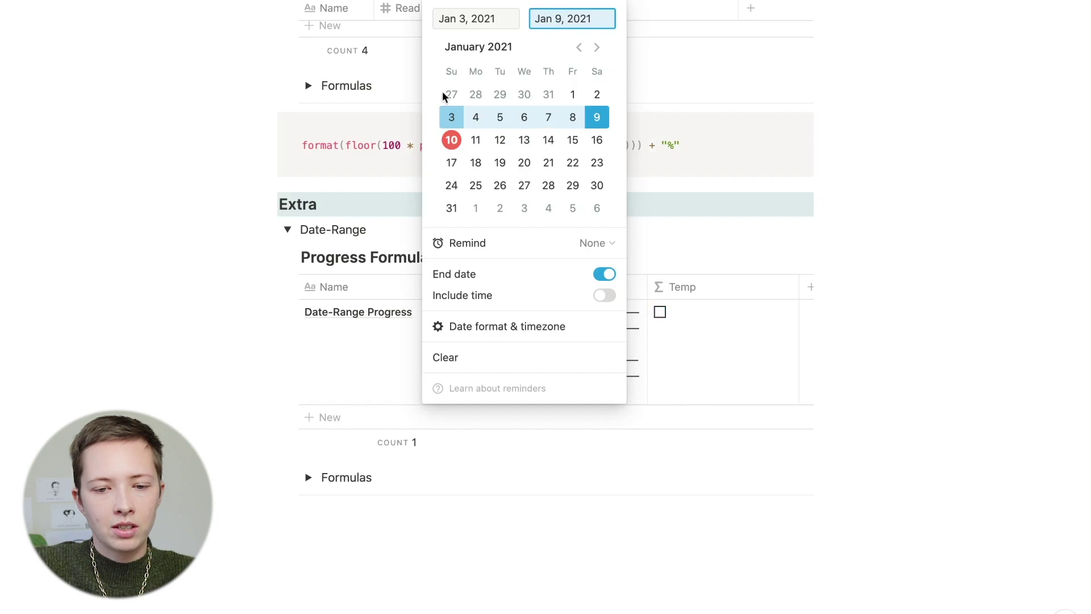
click(158, 207)
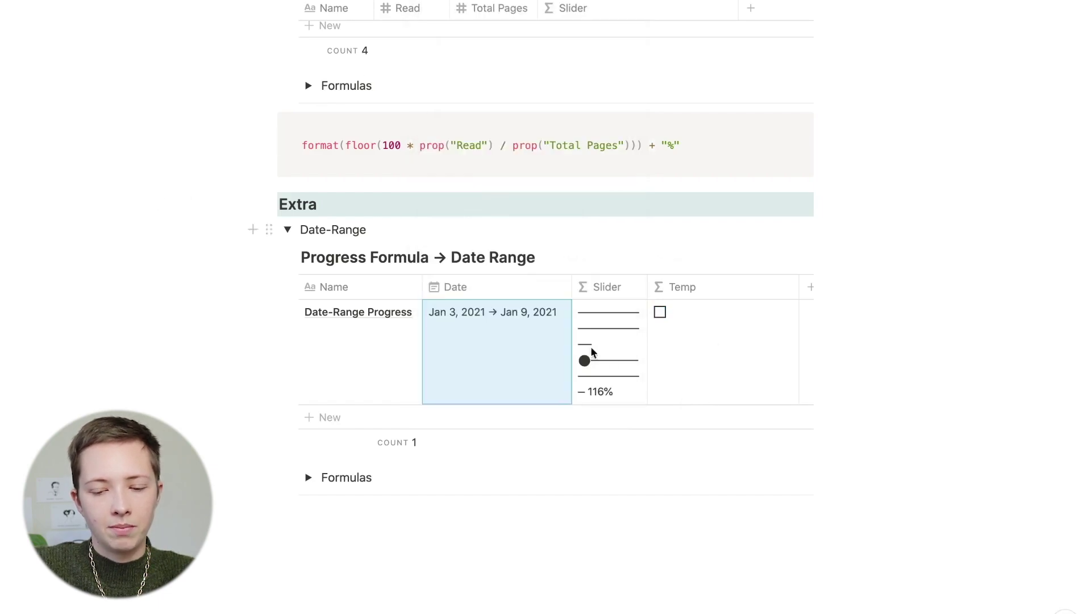
Step: Widen the date-range Slider column and copy the whole Temp formula
drag(645, 291, 733, 287)
click(776, 345)
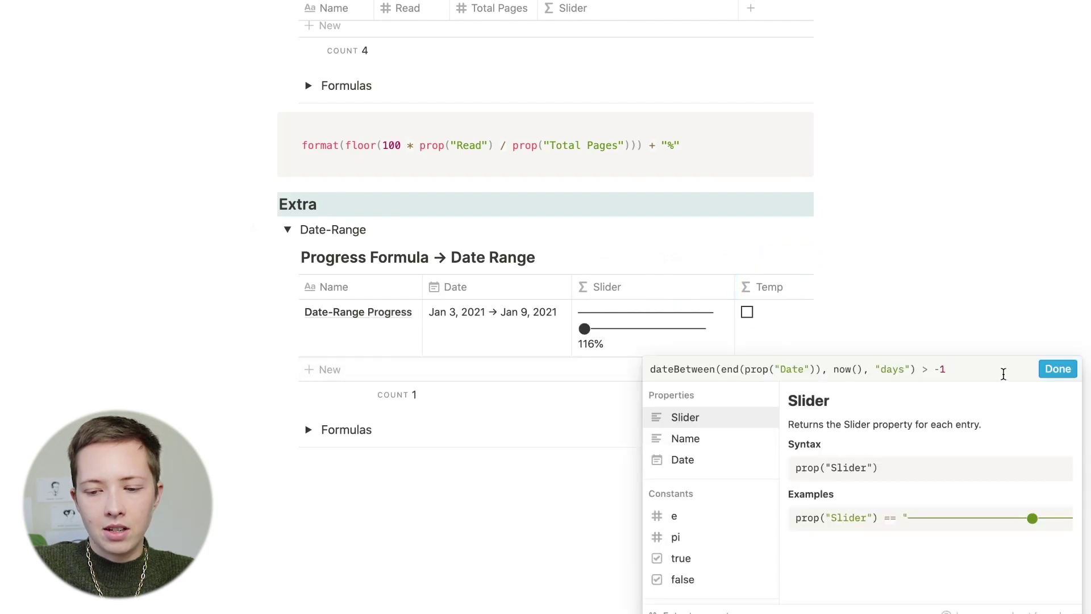
drag(997, 370, 651, 372)
key(ctrl+c)
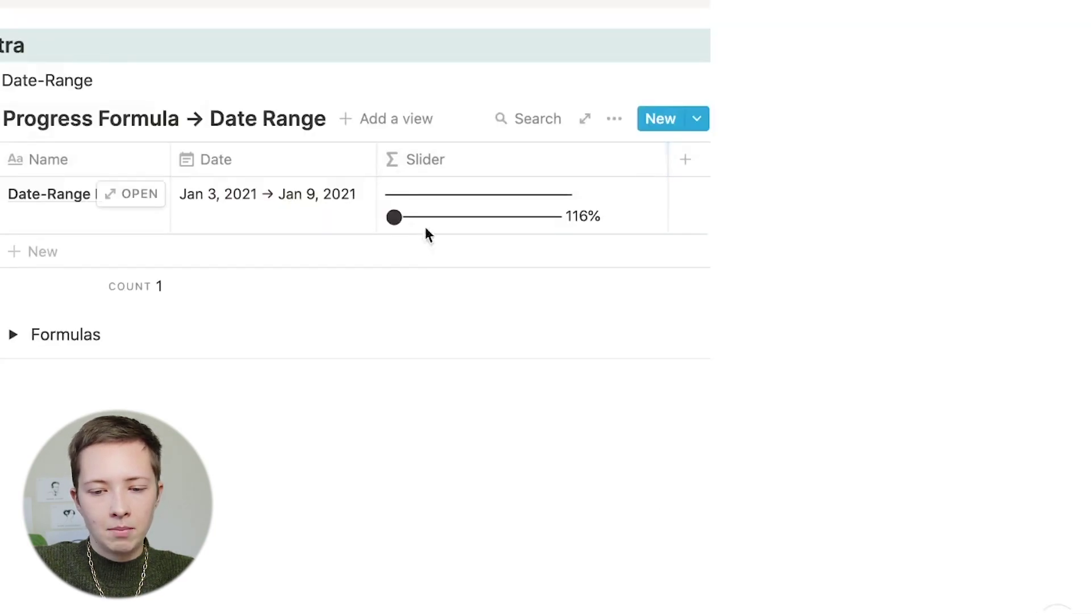
Step: Start the date-range Slider formula with if( and the copied condition, separated by a comma, and add a comma after the closing "%"
click(427, 231)
click(389, 139)
text(if()
key(ctrl+v)
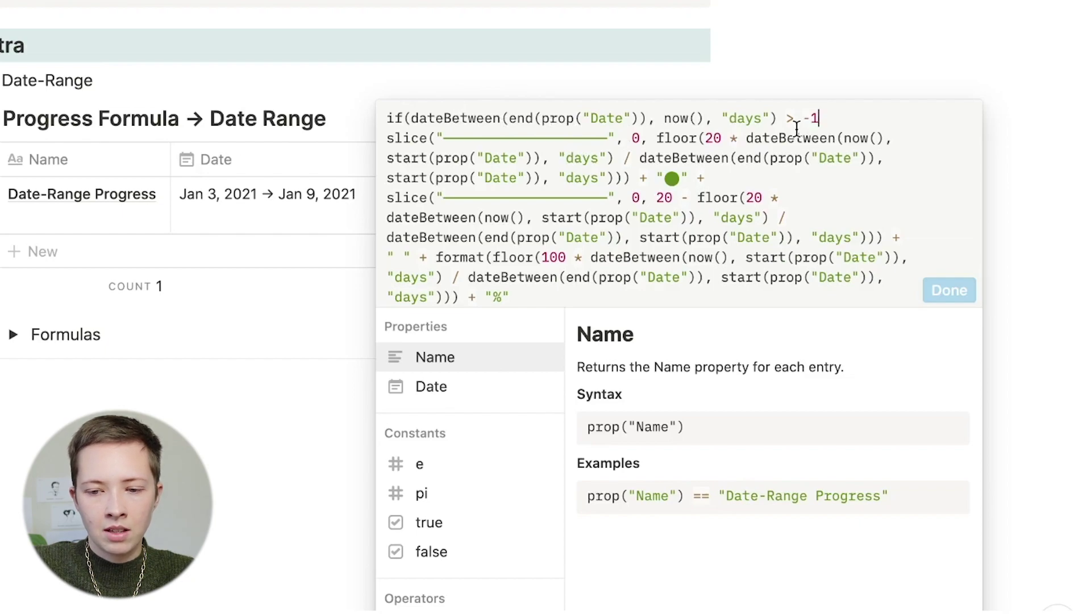
drag(386, 138, 687, 298)
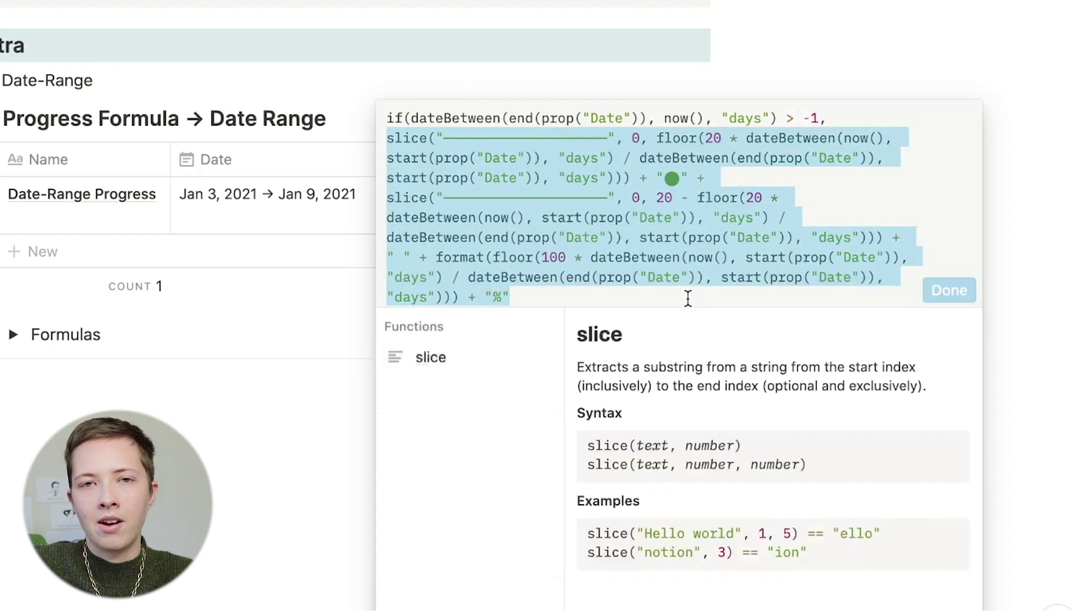
click(534, 298)
text(,)
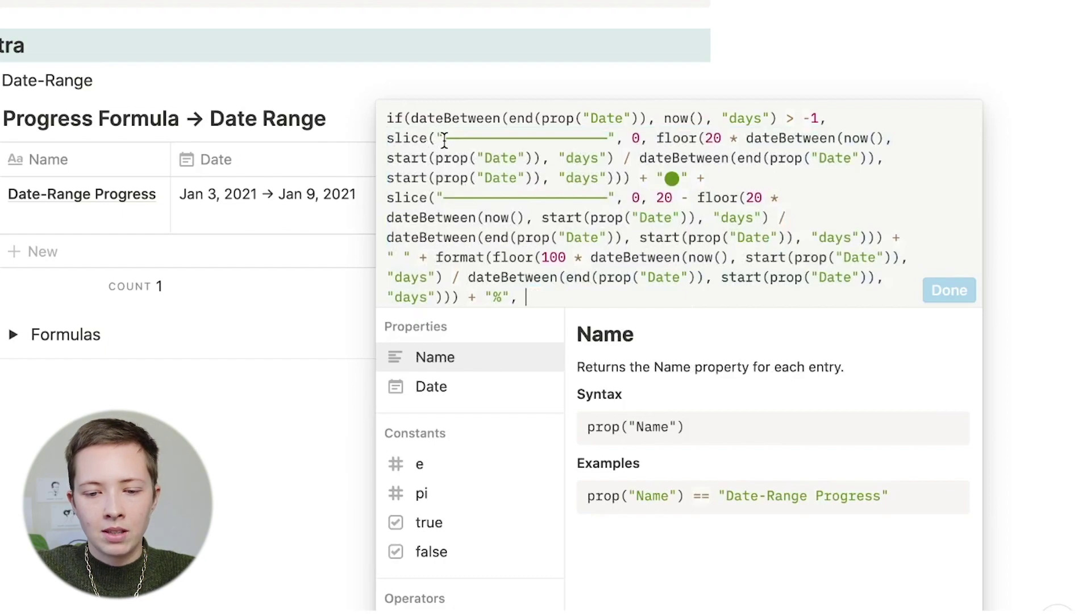
Step: Add a false result made of the copied full line string, the circle marker and 100%, close the if, and save the Slider formula
drag(434, 141, 617, 143)
key(ctrl+c)
click(696, 299)
key(ctrl+v)
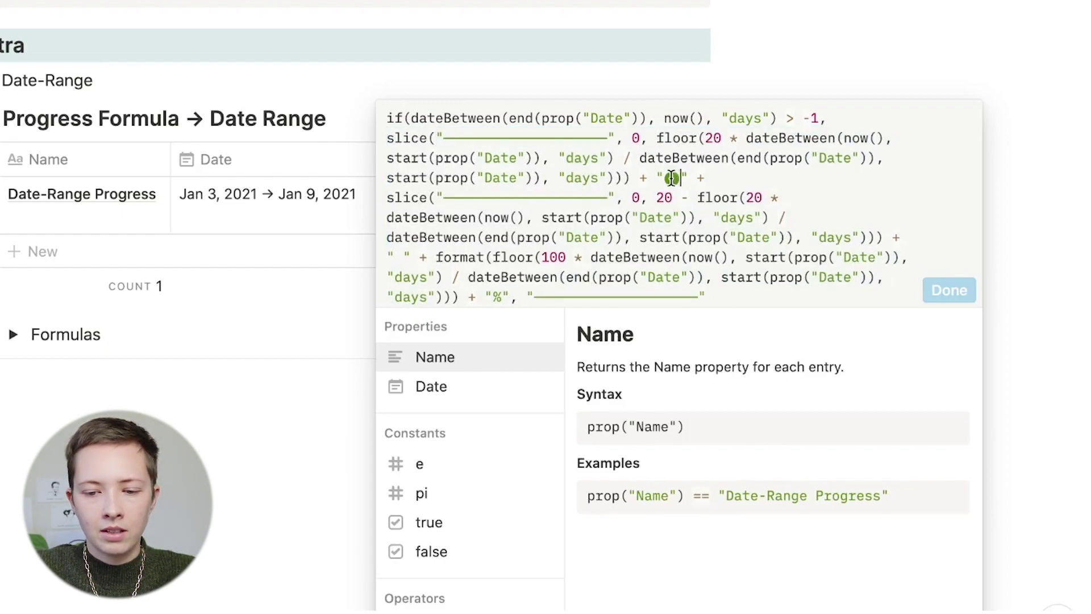
text(🟢 100)
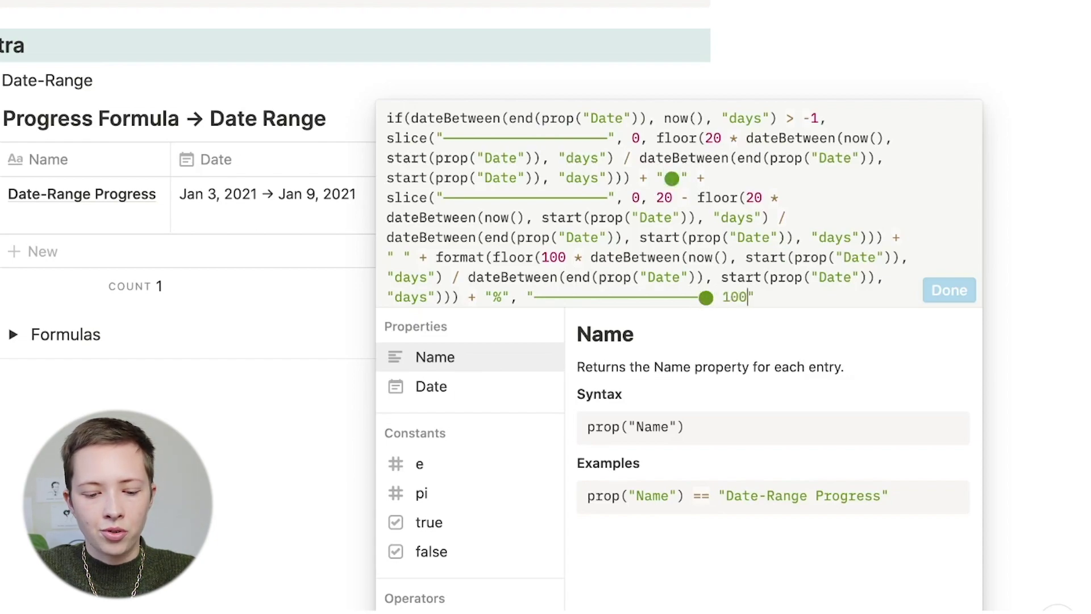
text(%"))
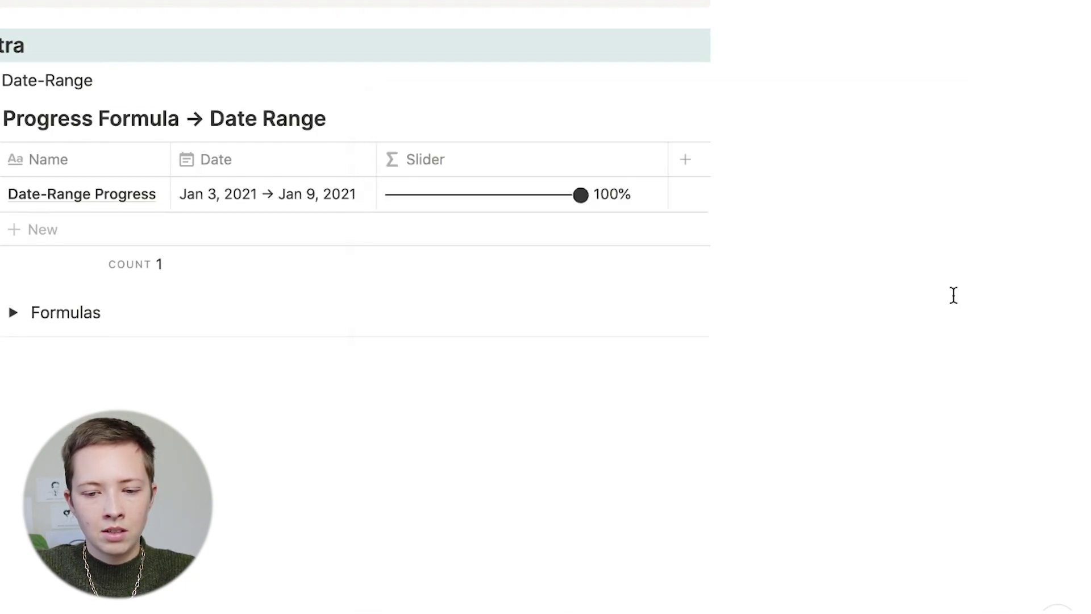
Step: Test the slider with past end dates of Jan 7, Jan 5, Jan 4 and Jan 6, 2021
click(263, 199)
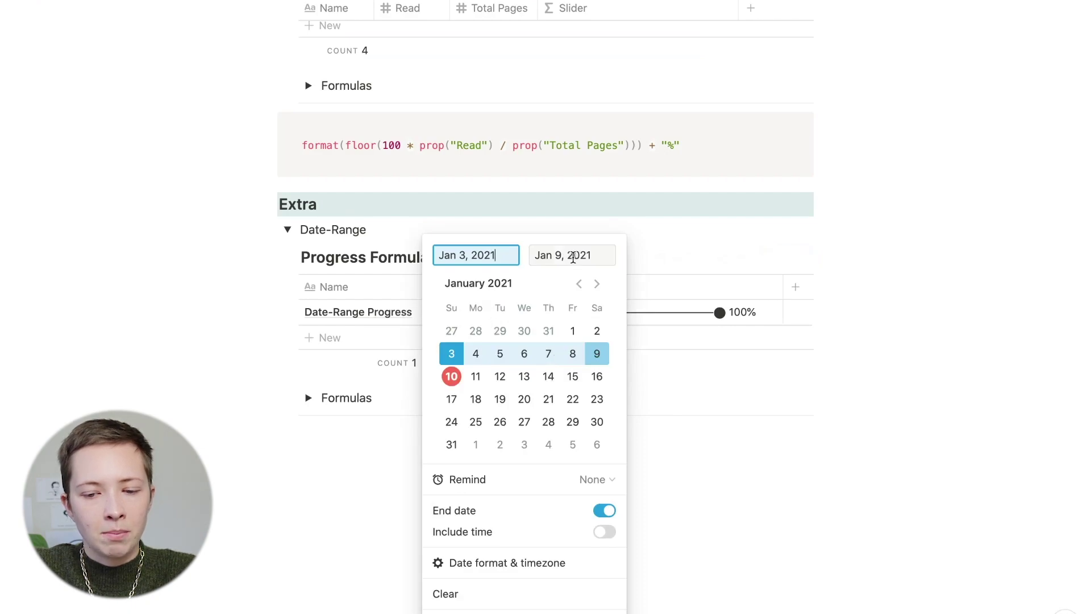
click(573, 256)
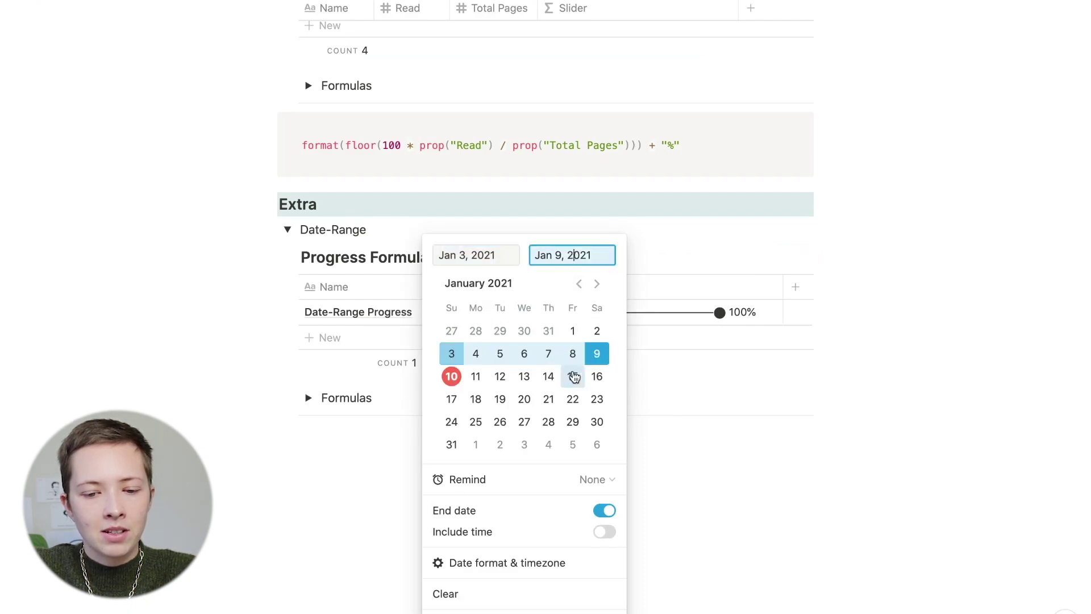
click(549, 357)
click(502, 357)
click(477, 354)
click(524, 354)
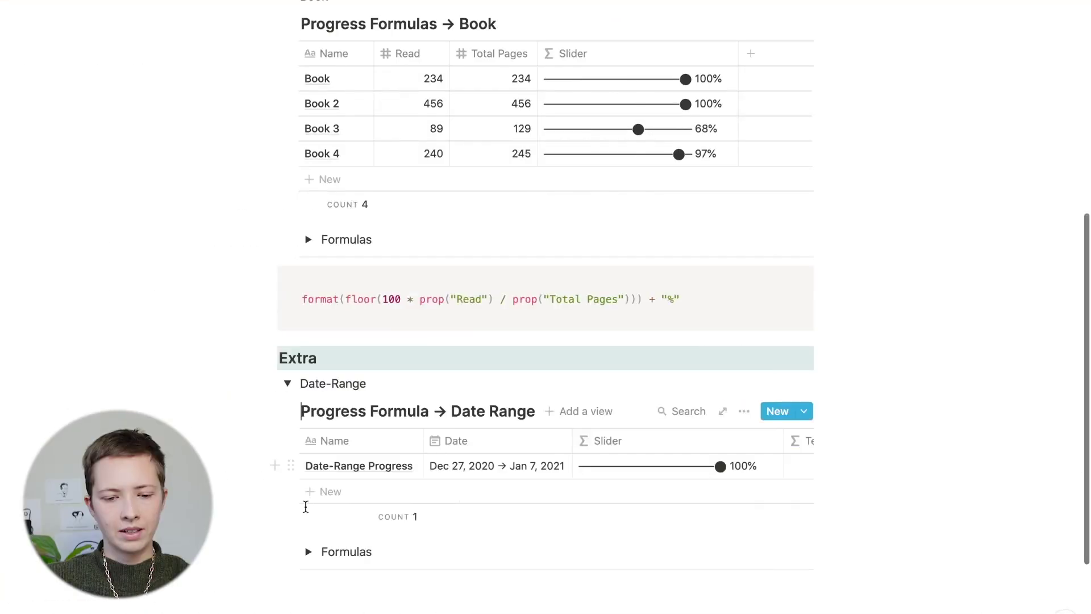
Step: Change the Date-Range Progress entry's dates to Jan 7, 2021 through Jan 28, 2021
scroll(438, 450, down, 1)
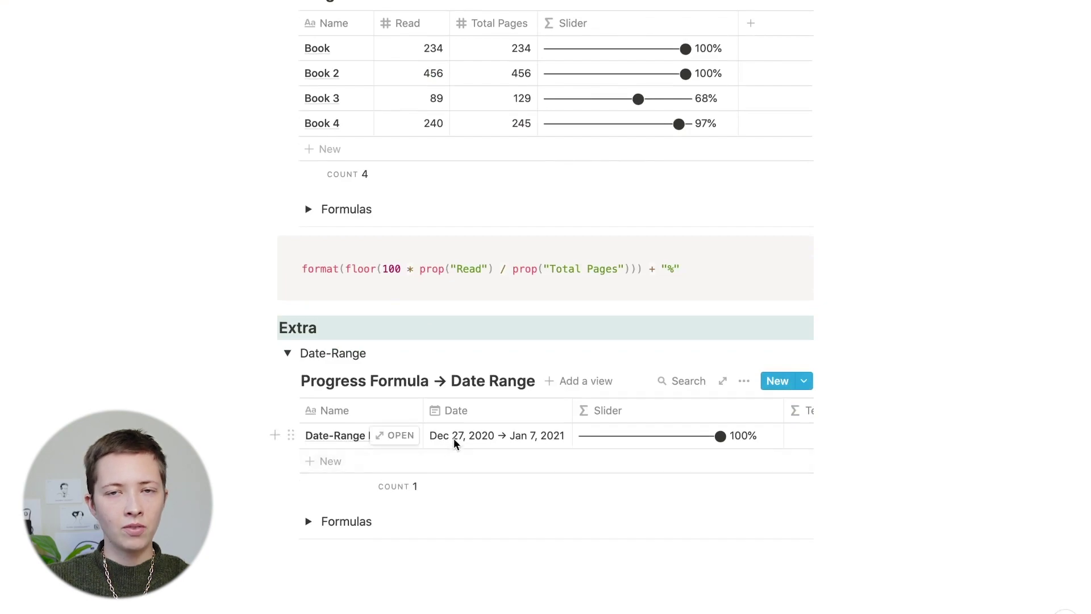
click(453, 439)
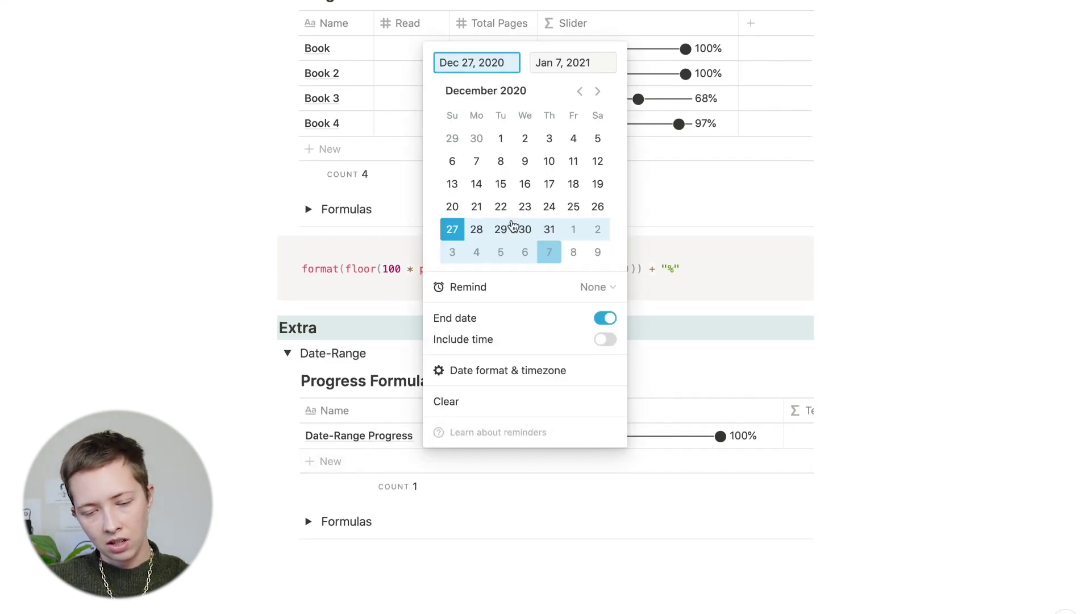
click(597, 93)
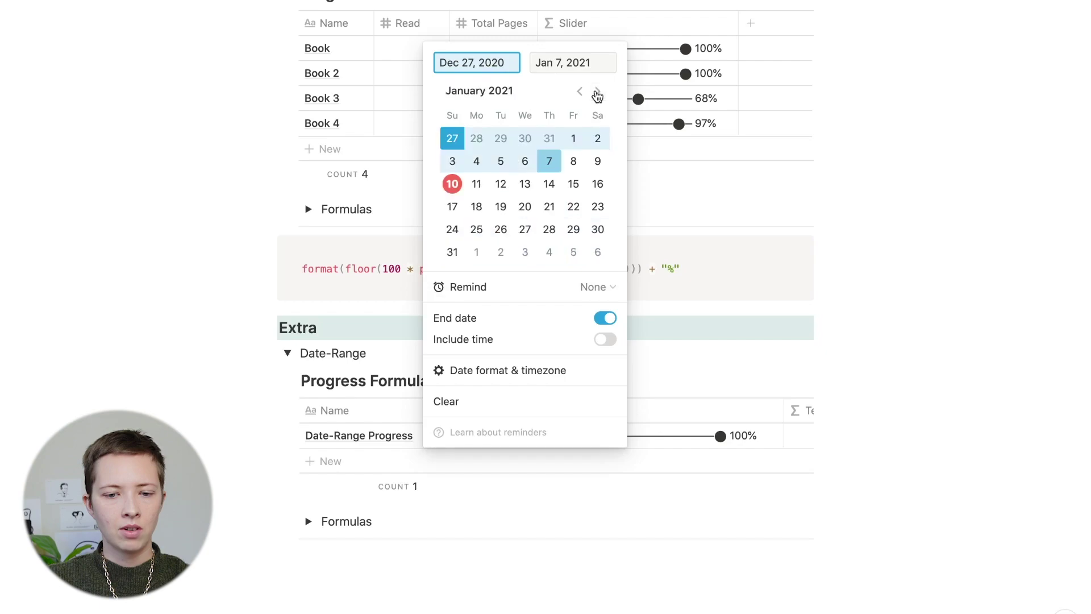
click(479, 185)
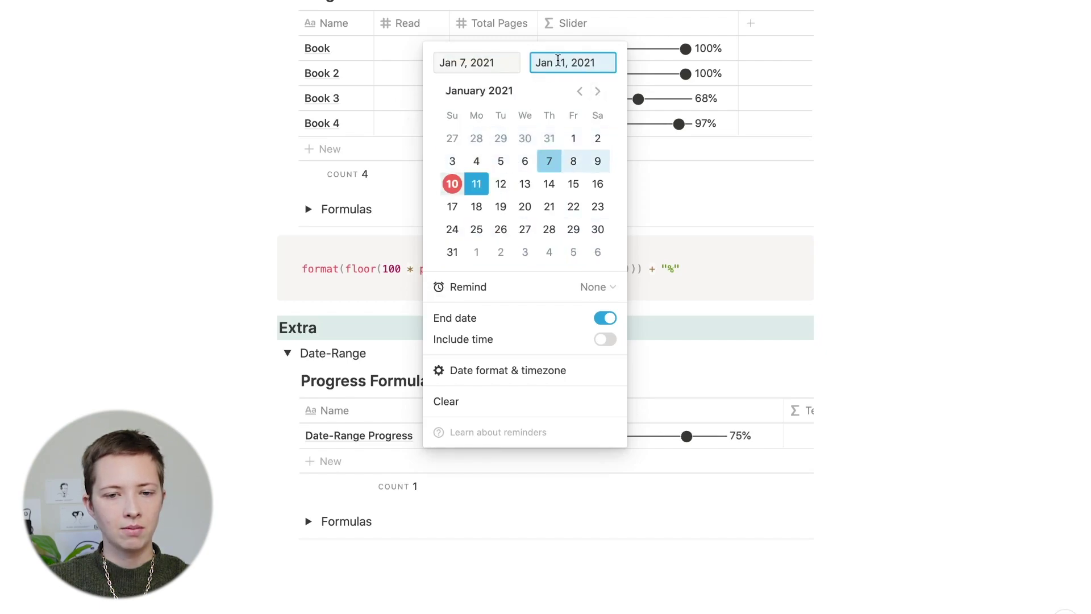
click(549, 233)
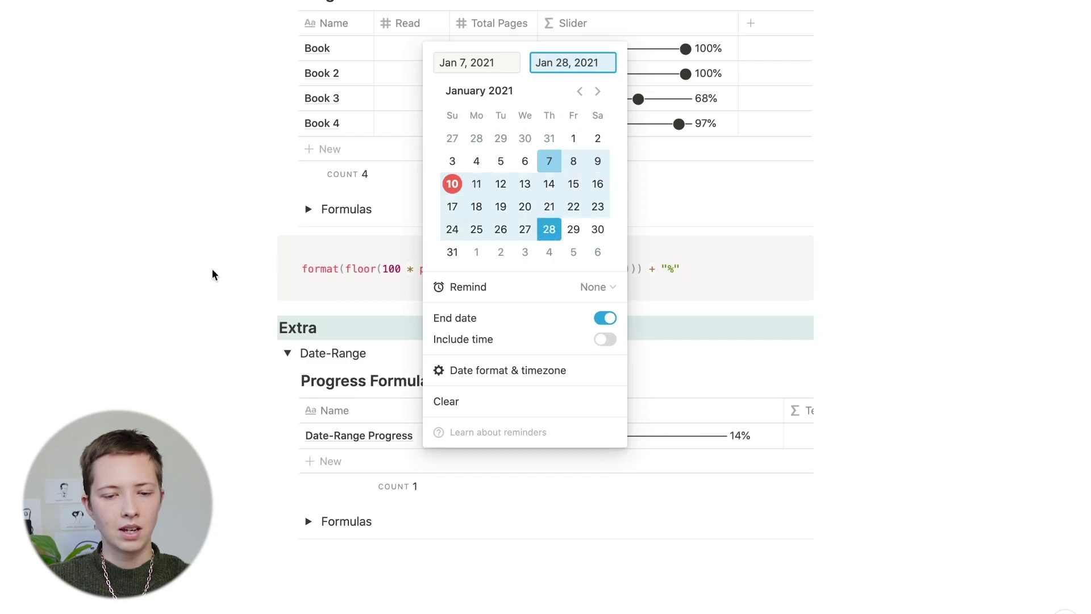
Step: Test the slider with future start dates of Jan 11 and Jan 12, 2021, widening the Date column
click(477, 189)
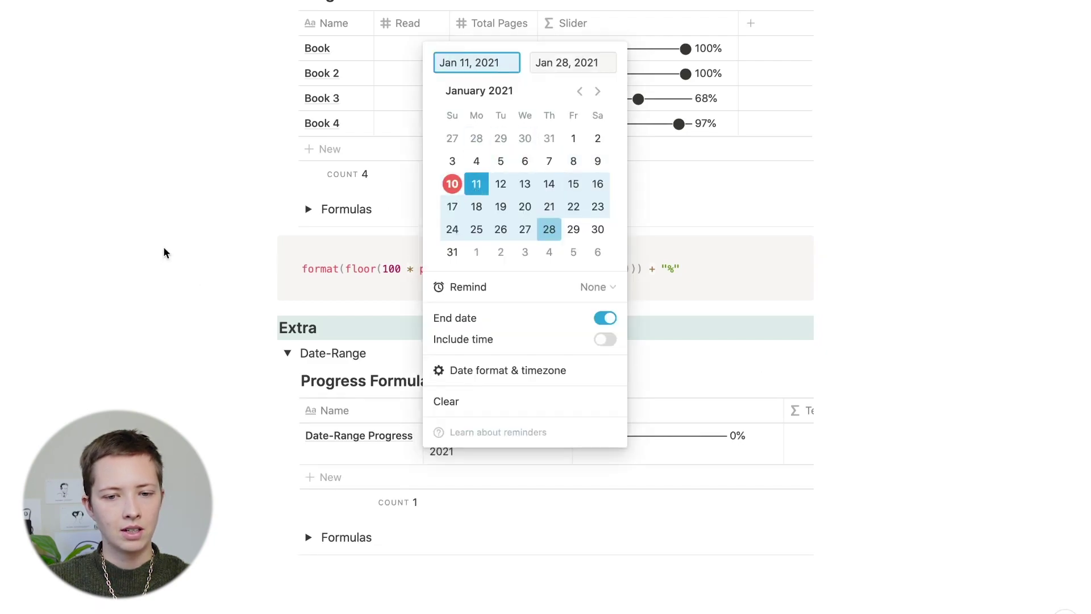
click(191, 250)
scroll(445, 418, right, 3)
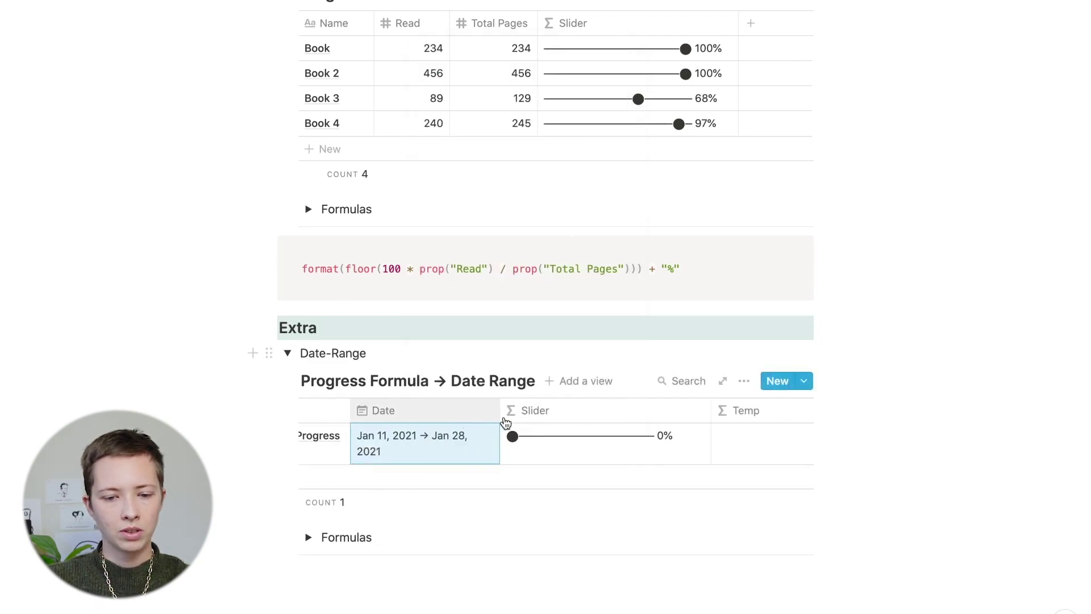
drag(499, 417, 514, 416)
click(445, 437)
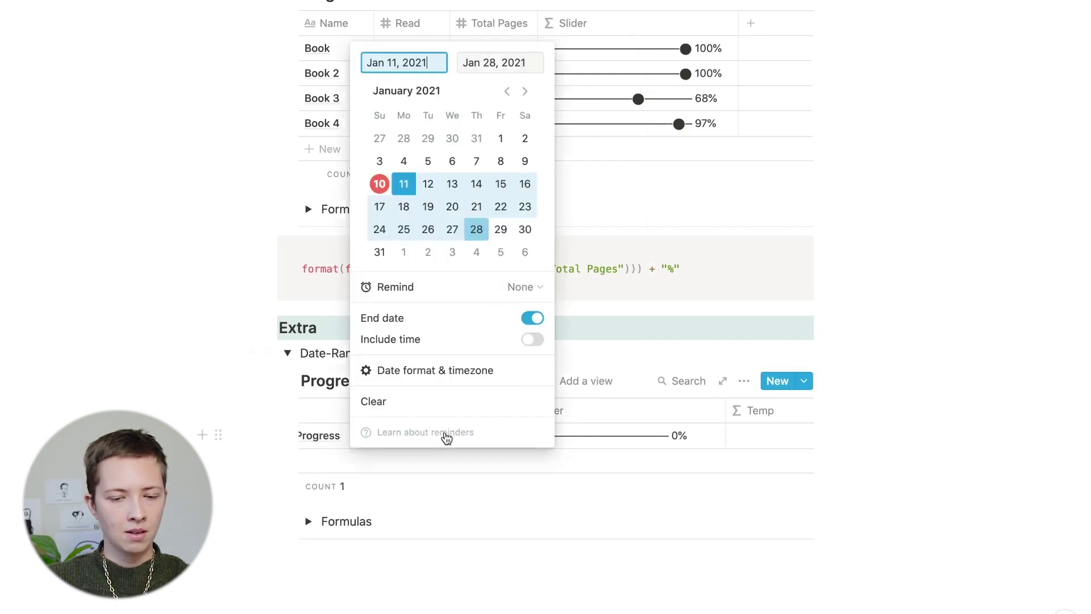
click(430, 182)
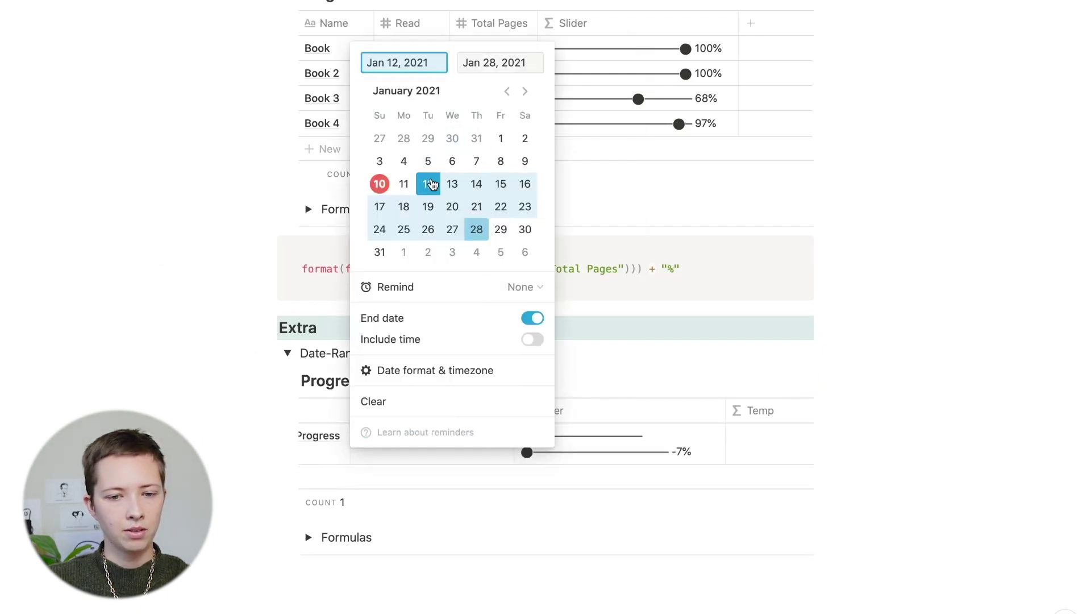
click(232, 302)
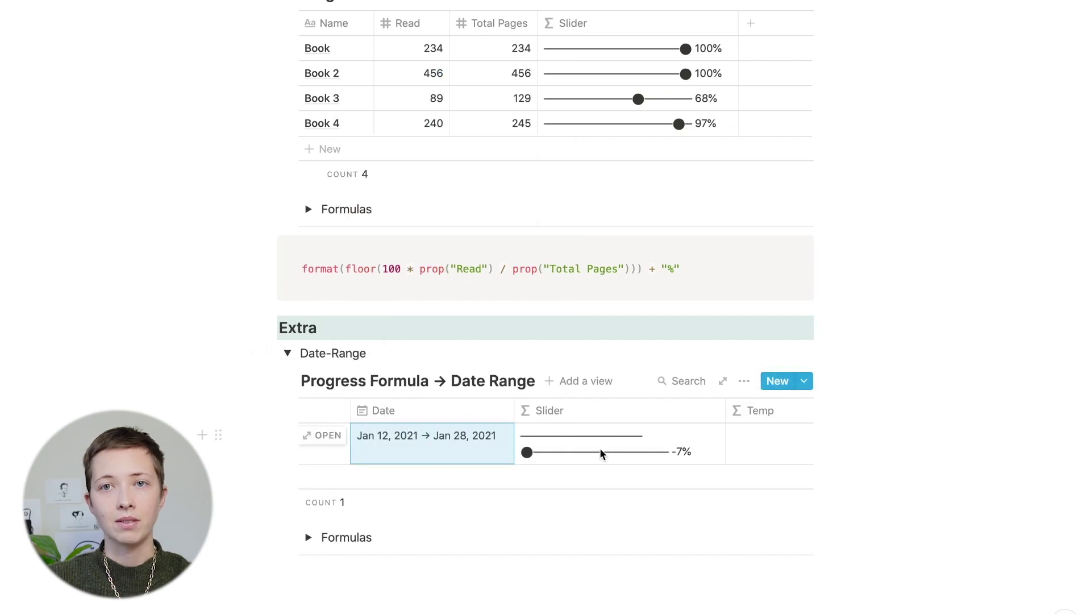
Step: Copy the dateBetween expression for end date and now() in days from the Slider formula into the Temp formula
scroll(577, 444, right, 3)
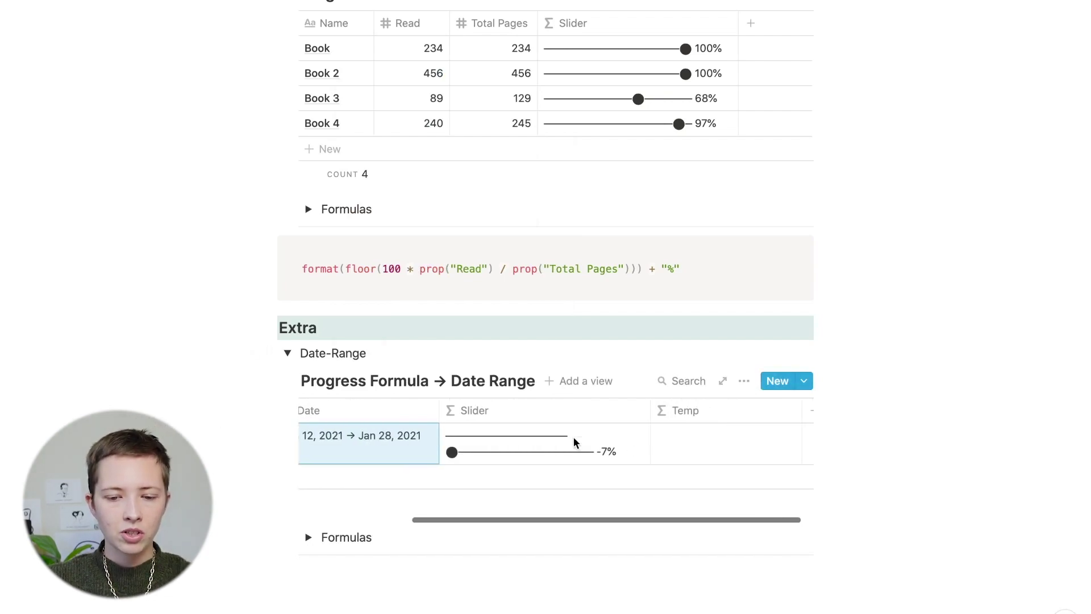
click(702, 446)
text(if(dateBetween(end(prop("Date")), now(), "days") > -1, slice("────────────────────", 0, floor(20 * dateBetween(now(), start(prop("Date")), "days") / dateBetween(end(prop("Date")), start(prop("Date")), "days"))) + "●" + slice("────────────────────", 0, 20 - floor(20 * dateBetween(now(), start(prop("Date")), "days") / dateBetween(end(prop("Date")), start(prop("Date")), "days"))) + " " + format(floor(100 * dateBetween(now(), start(prop("Date")), "days") / dateBetween(end(prop("Date")), start(prop("Date")), "days"))) + "%", "────────────────────● 100%"))
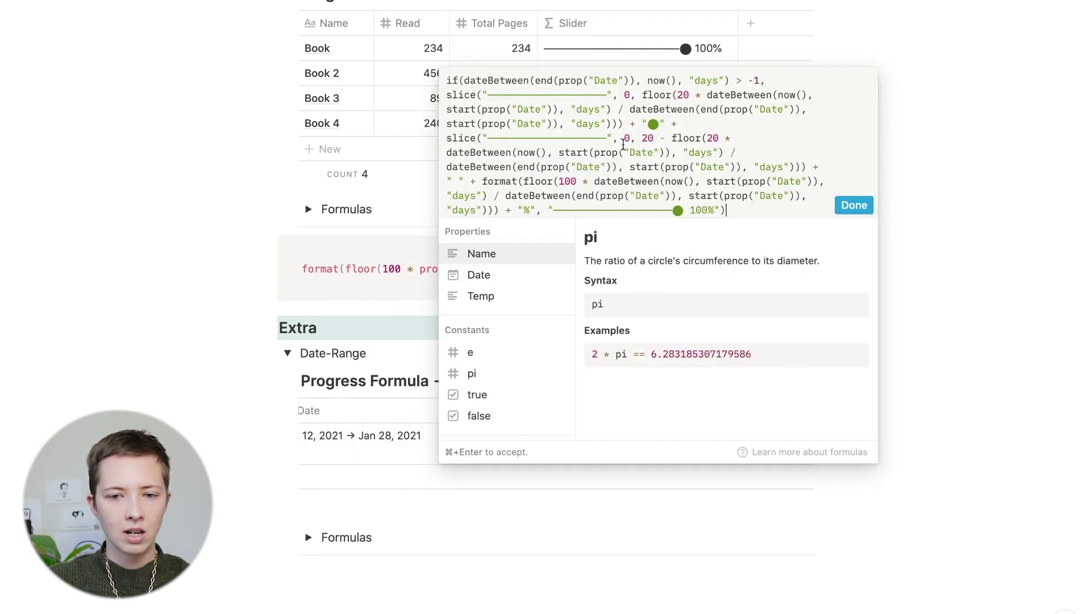
drag(465, 81, 727, 80)
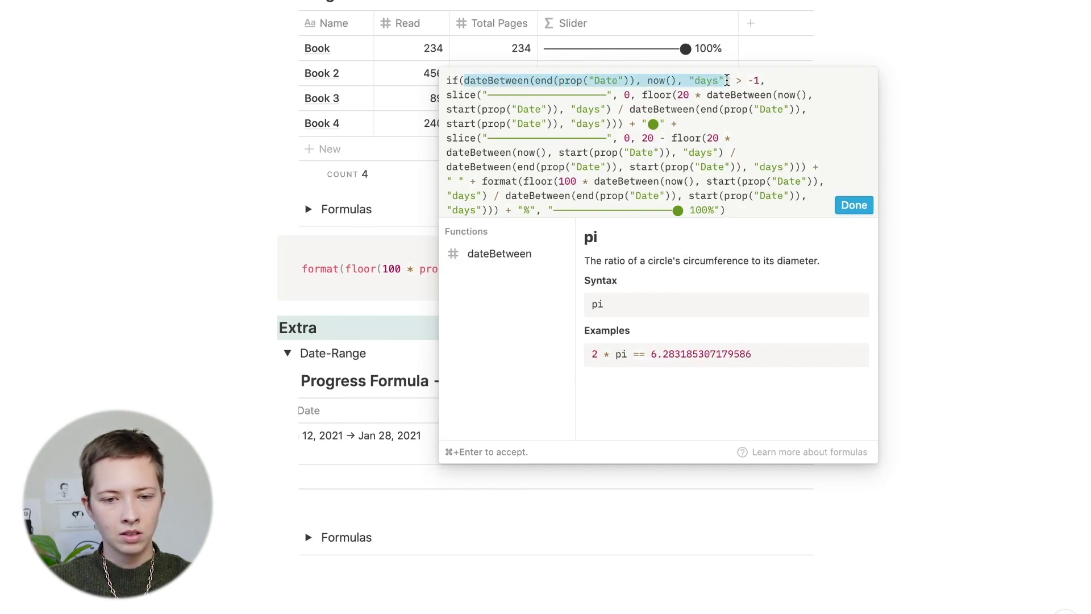
key(super+c)
key(Escape)
click(671, 438)
key(super+v)
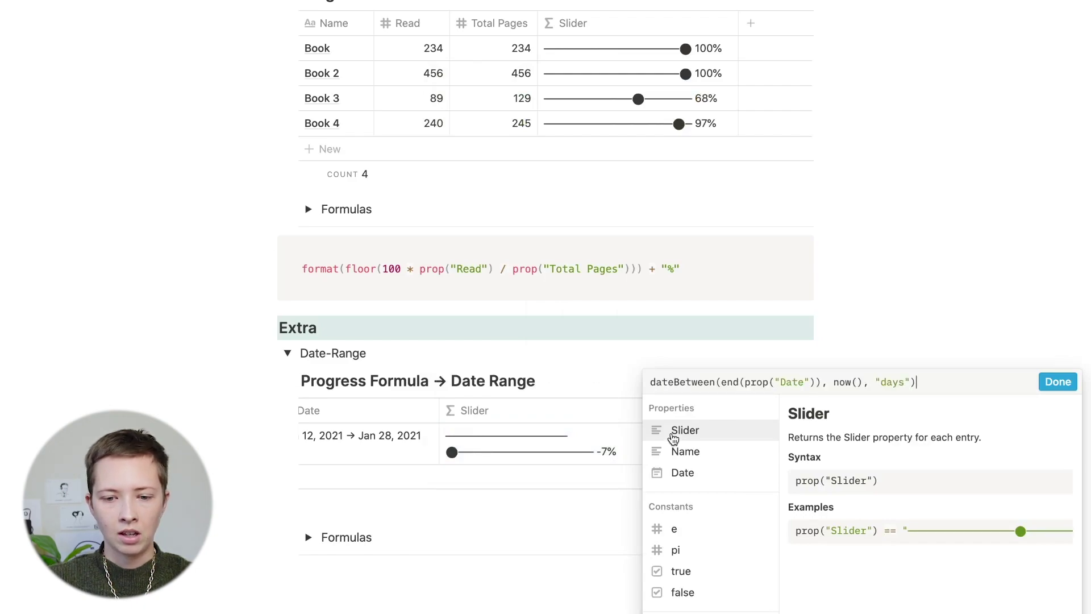
Step: Replace end with start in the Temp formula's dateBetween expression and save it
click(735, 381)
double_click(594, 291)
text(star)
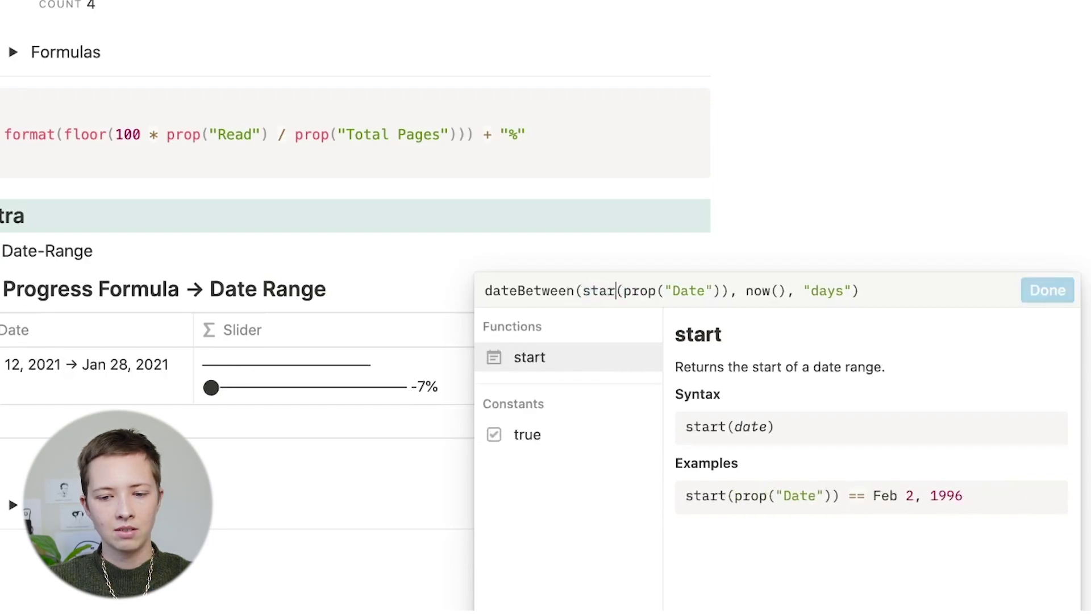
text(t)
click(1048, 290)
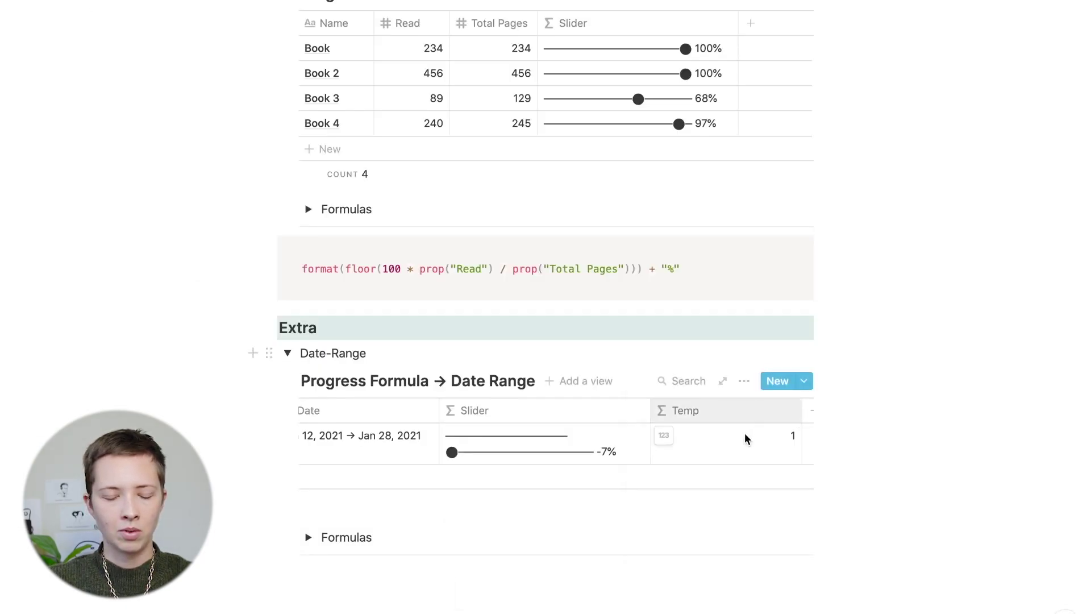
Step: Test the Temp formula with start dates of Jan 13, Jan 14, Jan 10 and Jan 12, 2021
click(399, 455)
click(377, 200)
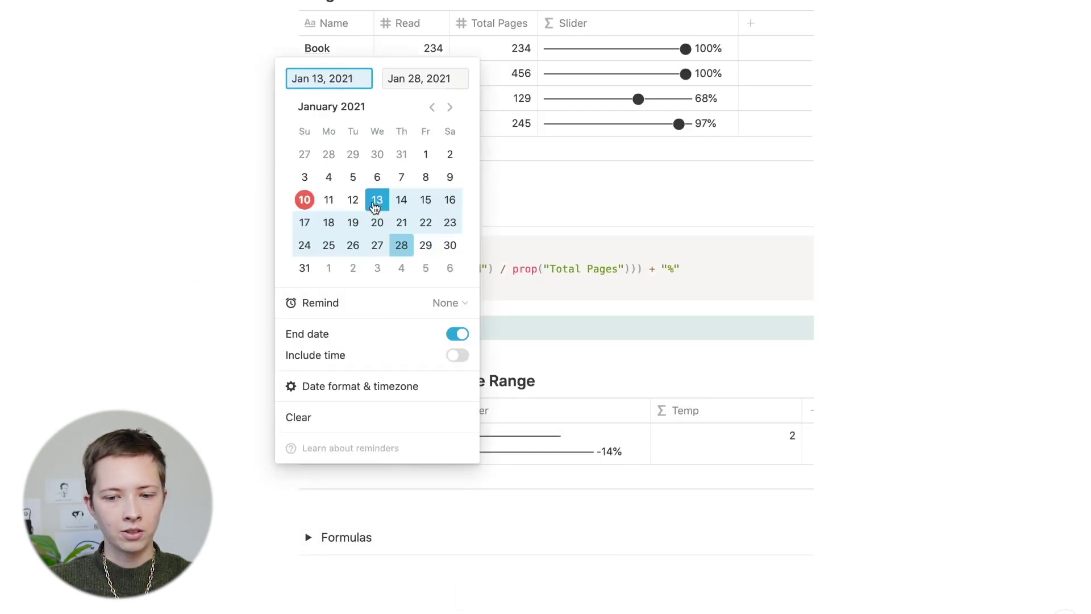
click(403, 202)
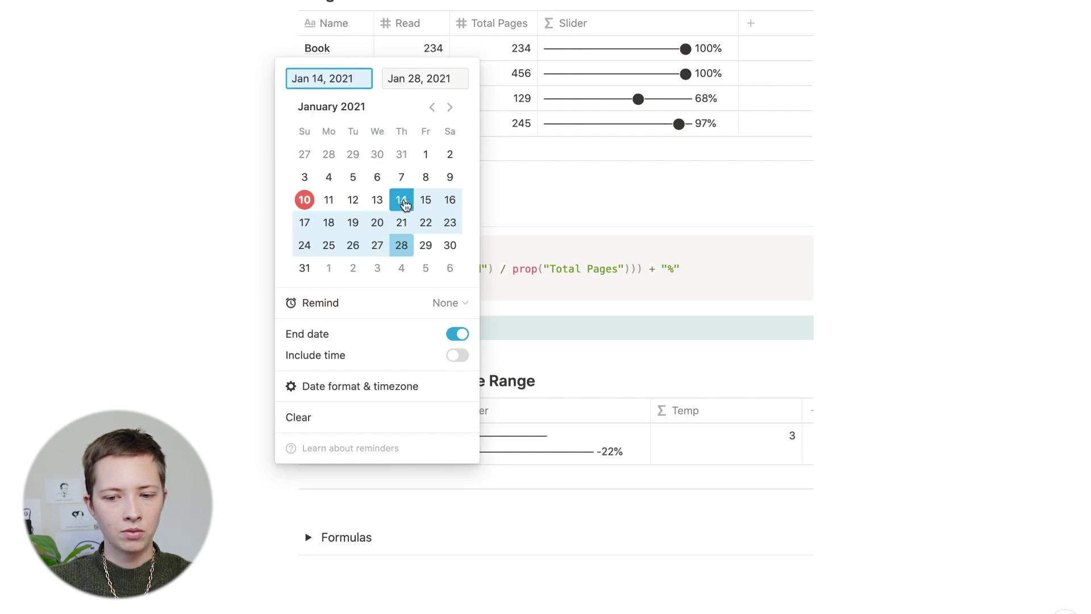
click(318, 207)
click(312, 205)
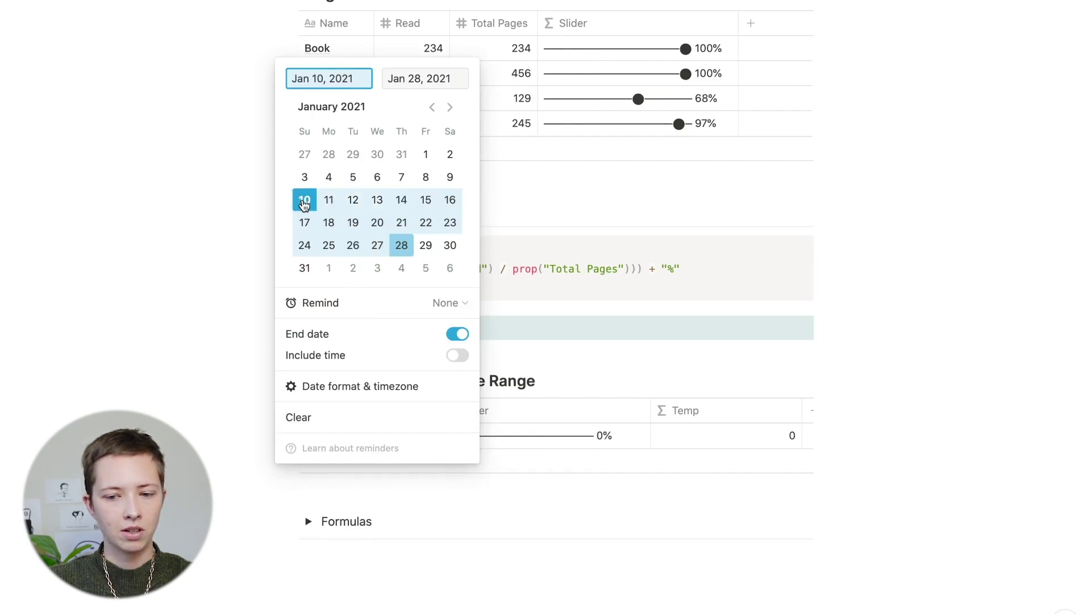
click(356, 204)
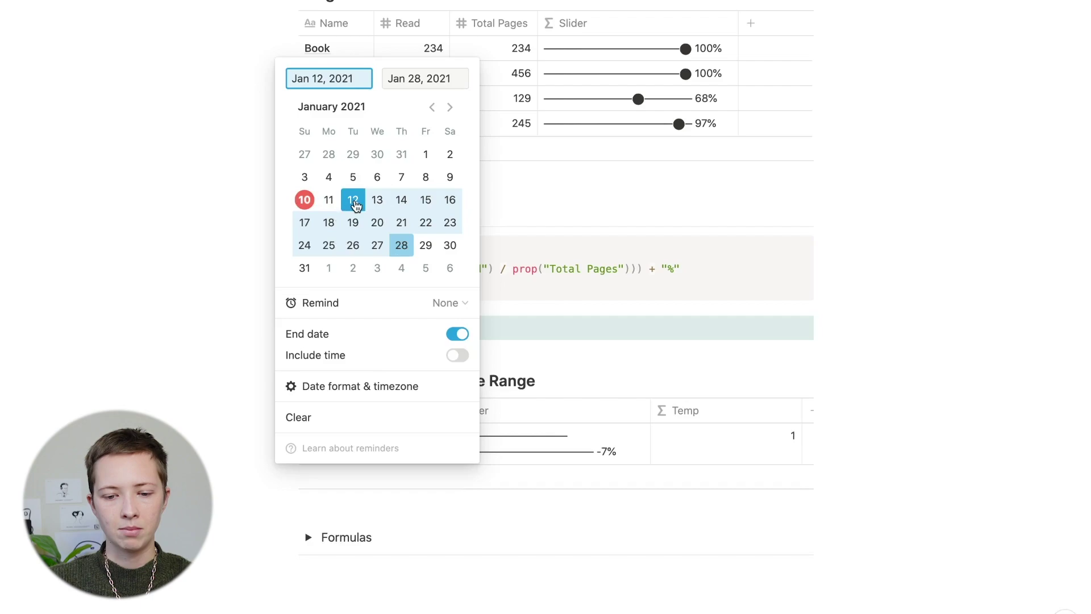
click(562, 443)
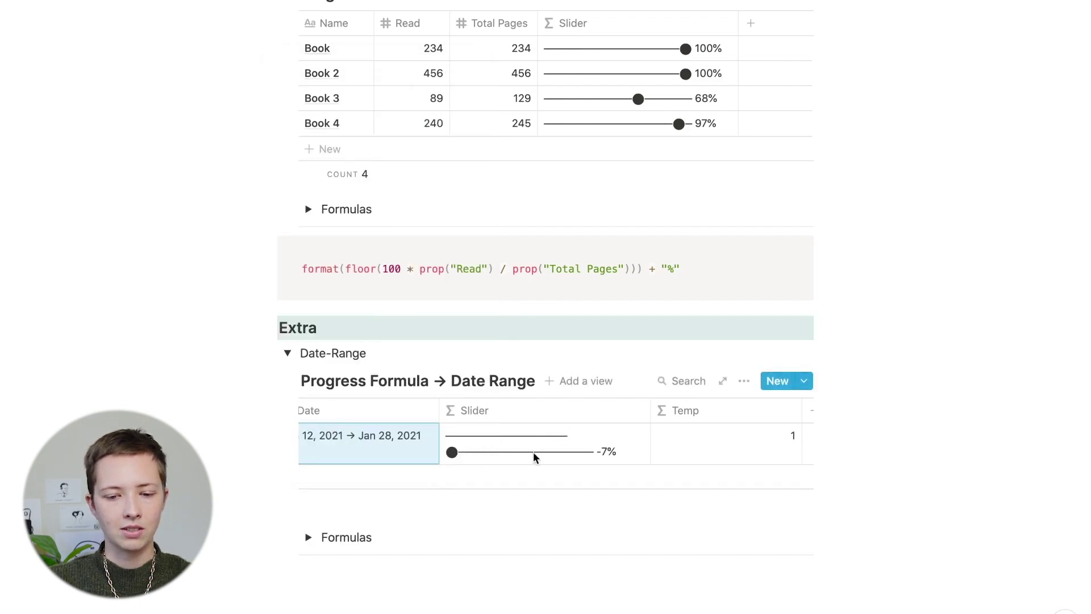
Step: Append > 0 to the Temp formula's start-date expression and copy the whole condition
click(730, 450)
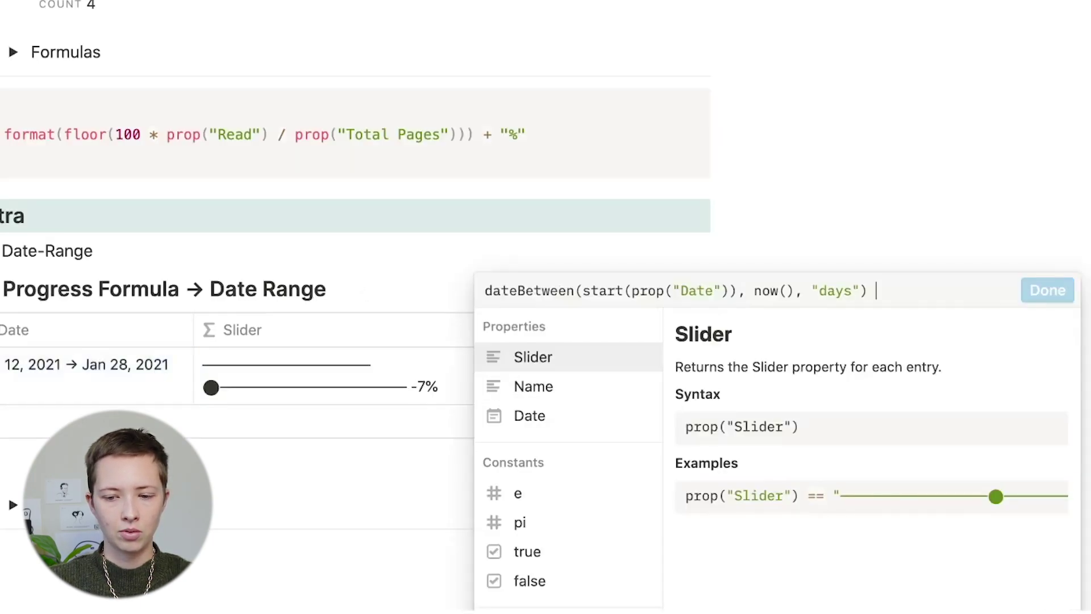
text(> 0)
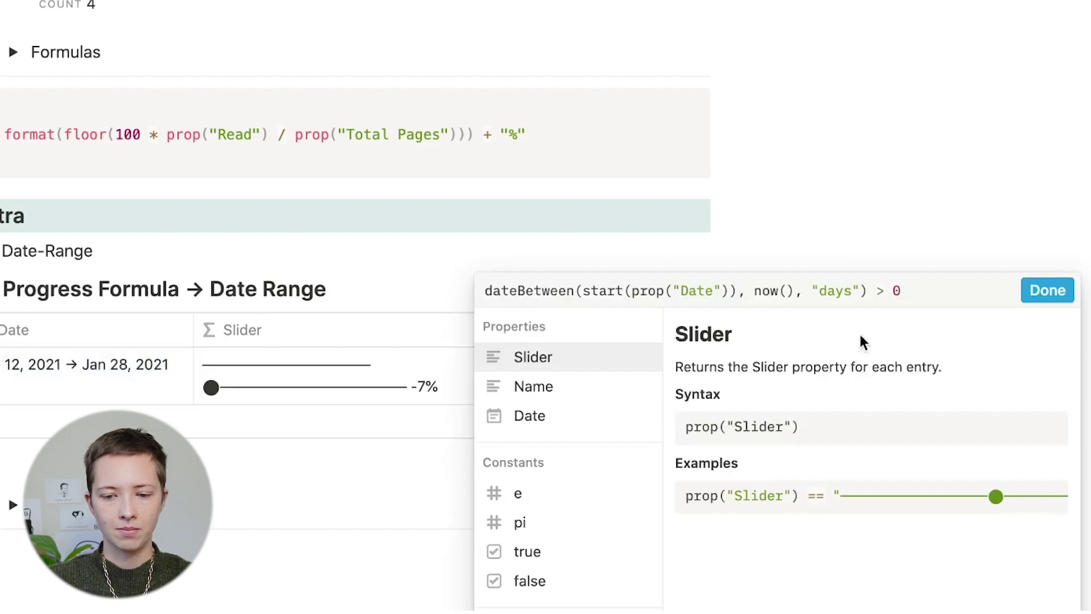
drag(901, 291, 555, 296)
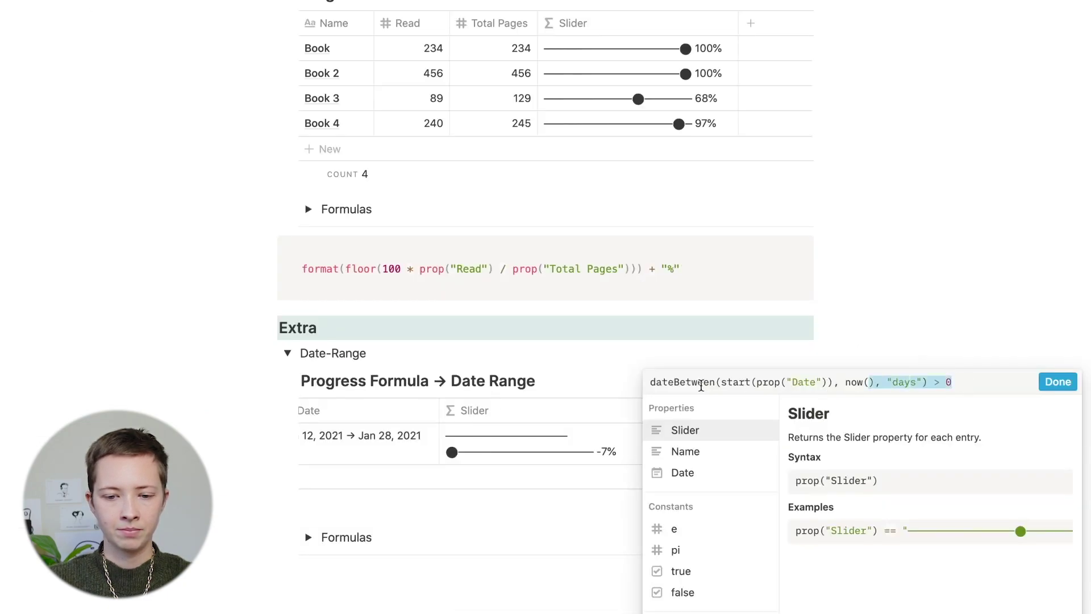
drag(701, 385, 638, 382)
key(ctrl+c)
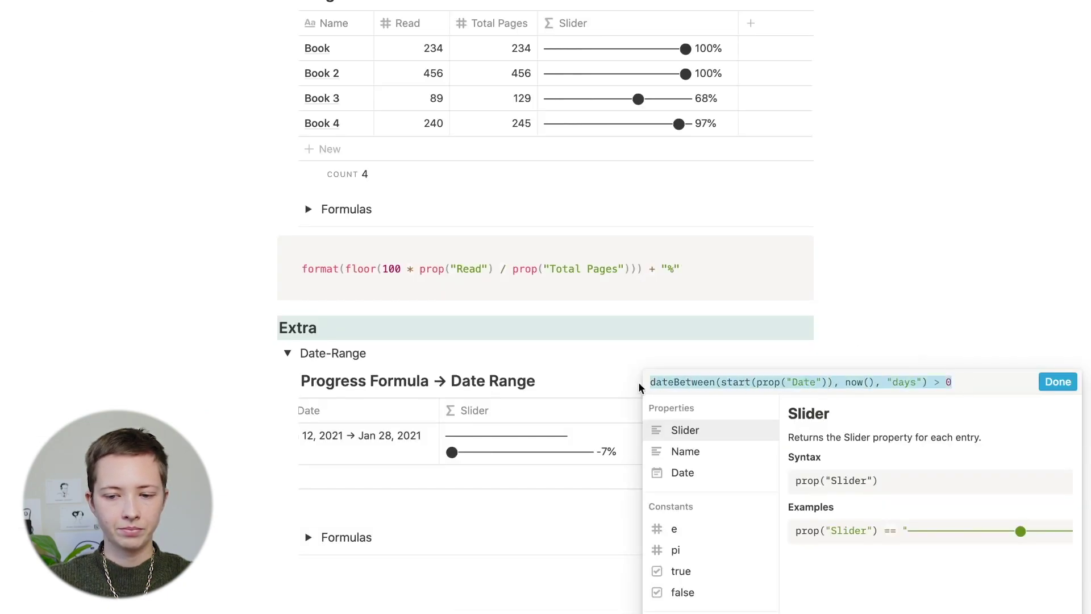
key(Escape)
Step: Begin the date-range Slider formula with a new outer if( followed by the copied start-date condition
click(492, 452)
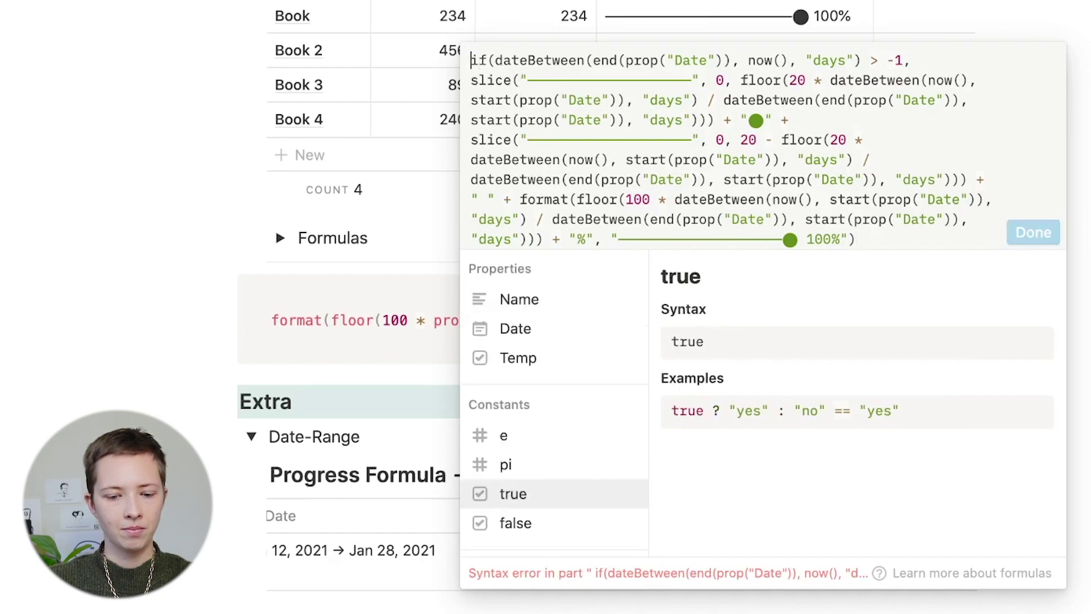
text(if( if)
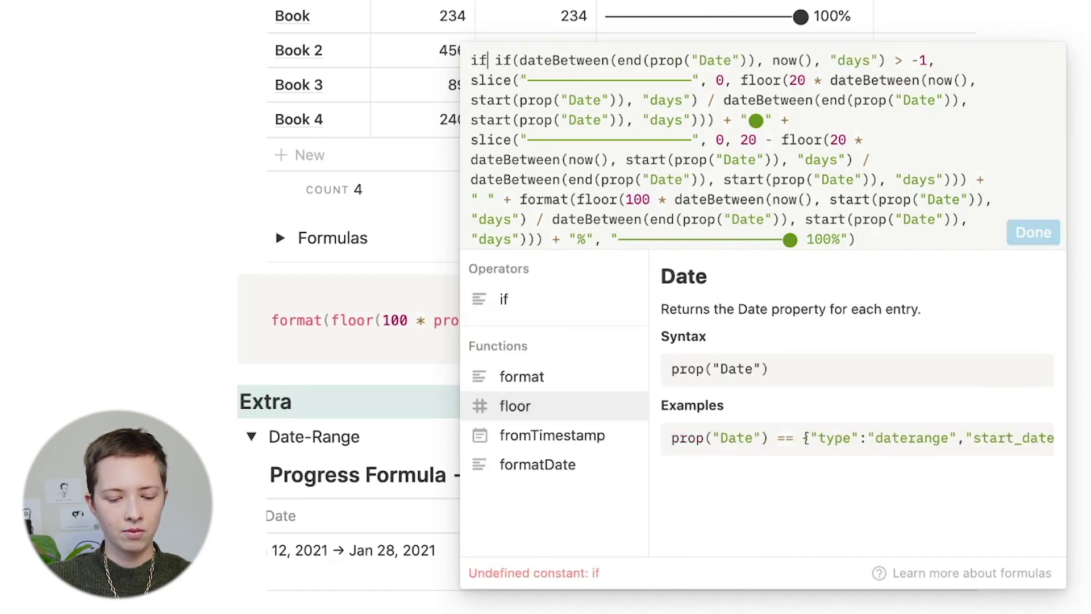
text(()
key(ctrl+v)
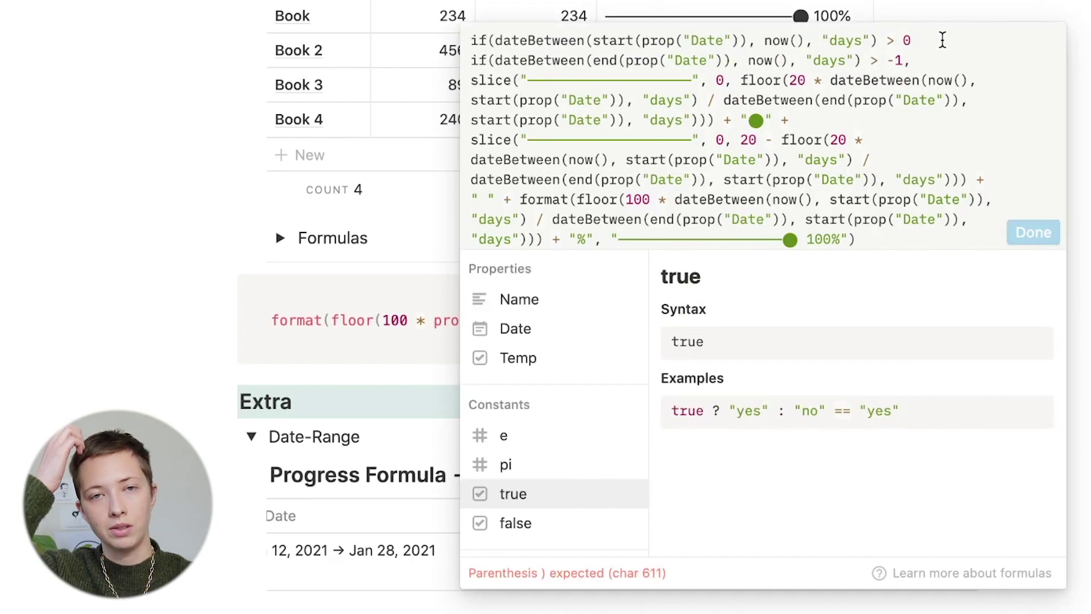
Step: Add a comma and a quoted true result containing the full line string copied from the formula's 100% result
text(, "")
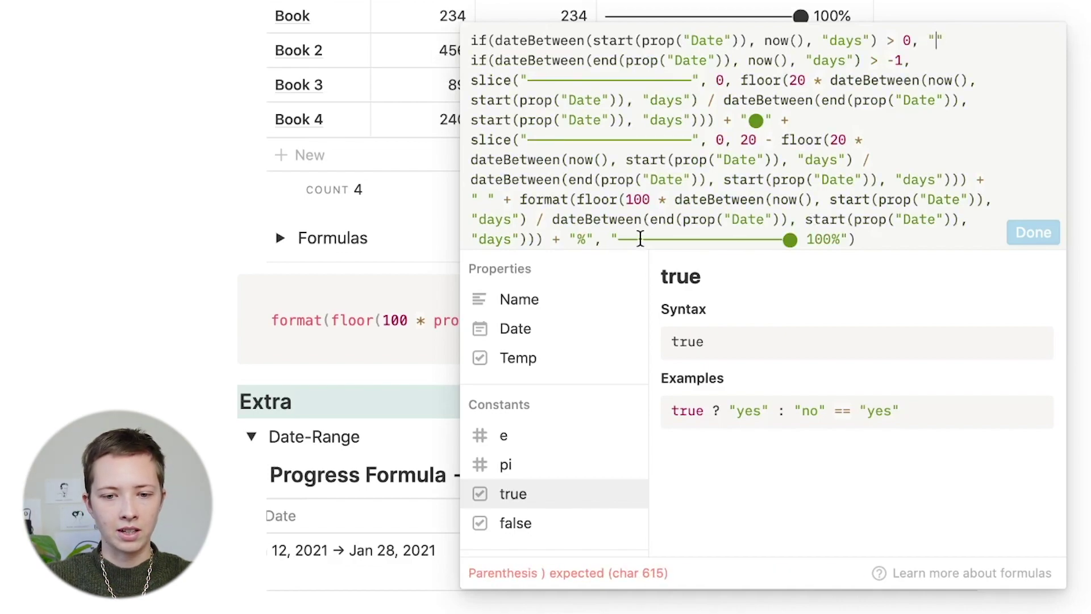
drag(620, 238, 789, 240)
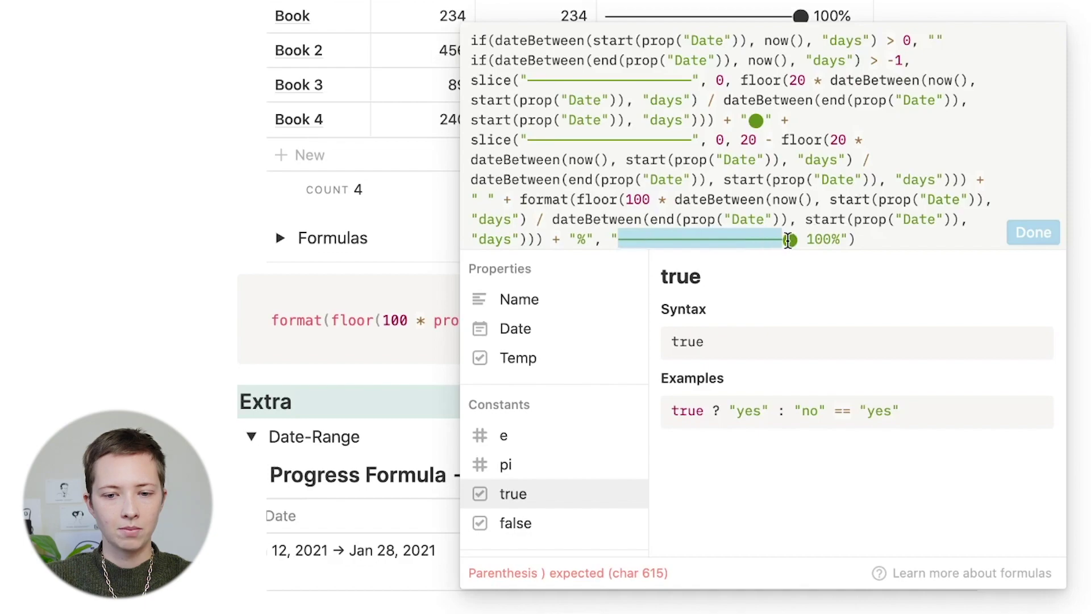
key(ctrl+c)
click(936, 39)
key(ctrl+v)
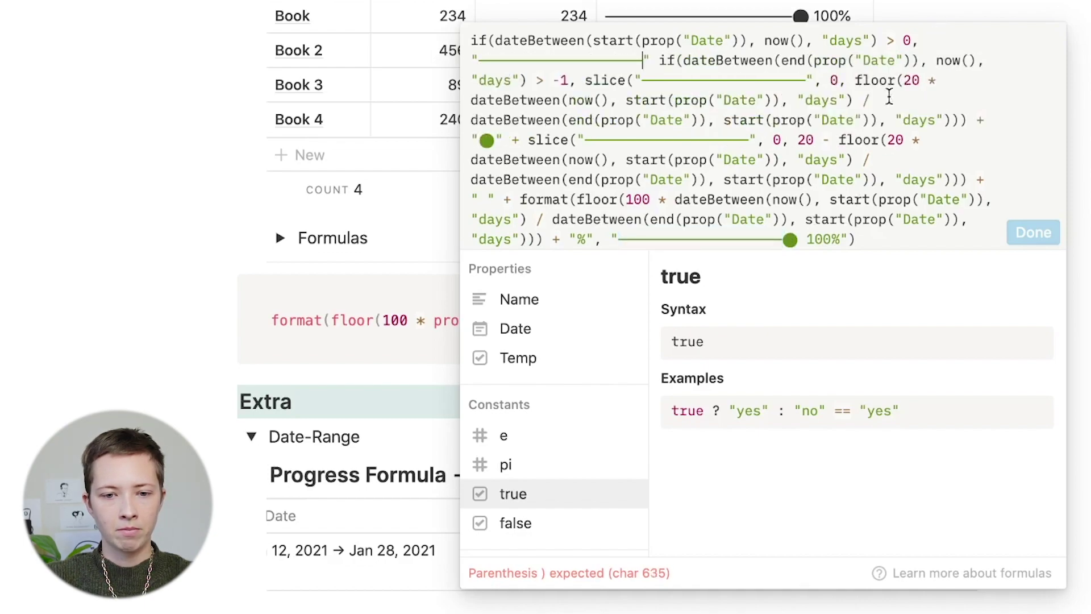
Step: Put the copied circle marker before the line in the true result and add a space and 0% after it
drag(801, 240, 785, 240)
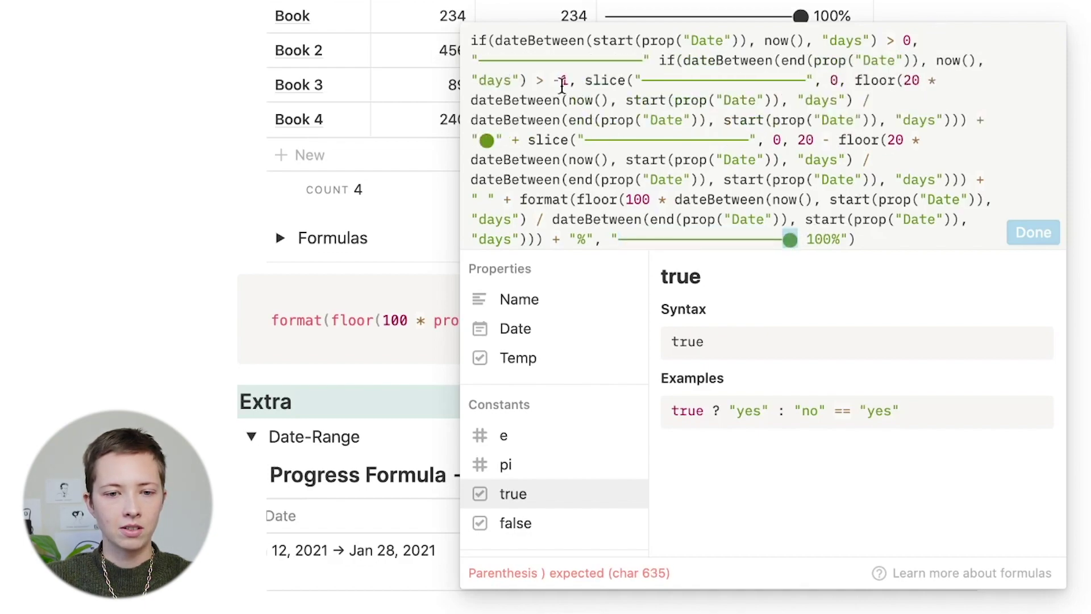
click(478, 60)
key(ctrl+v)
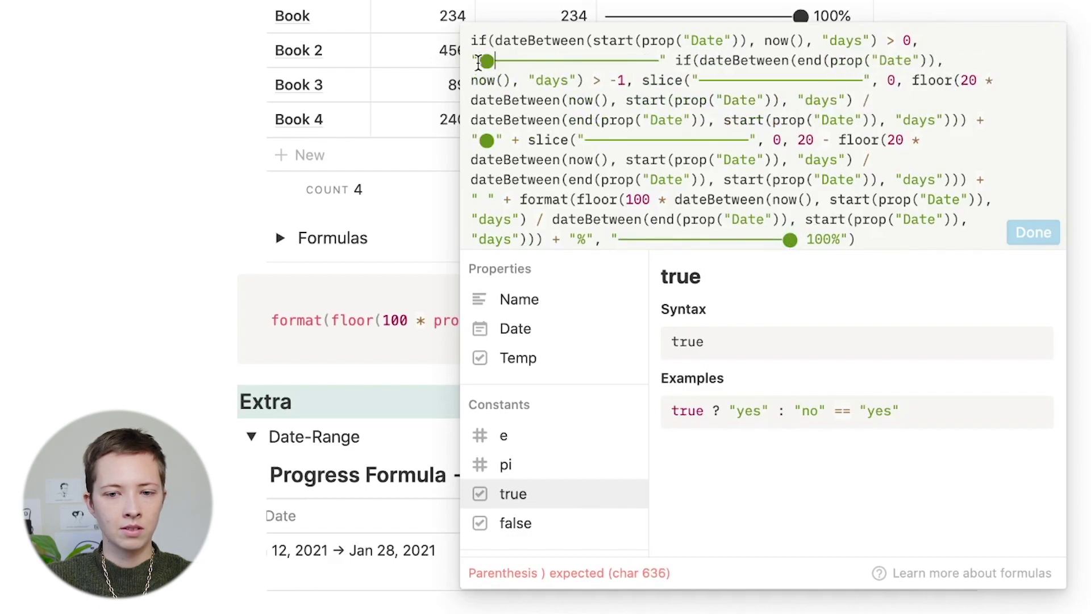
click(663, 60)
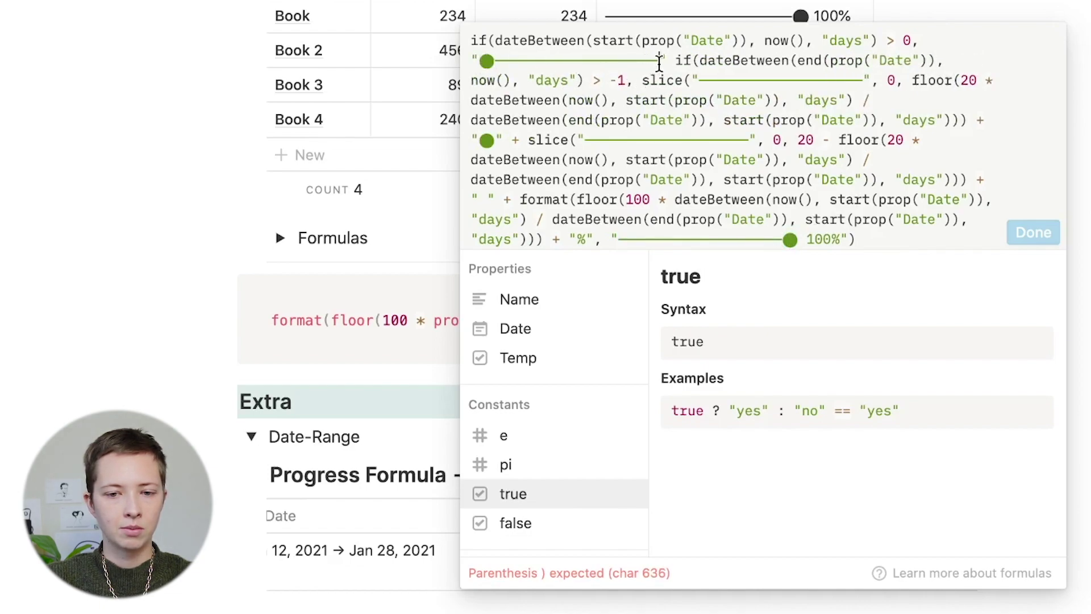
text(0)
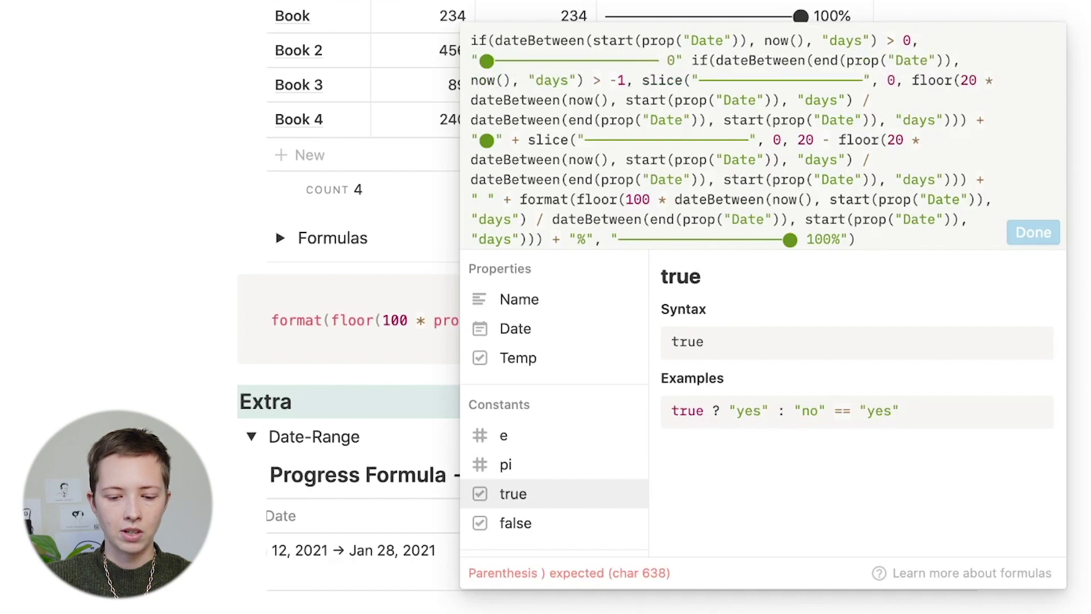
text(%)
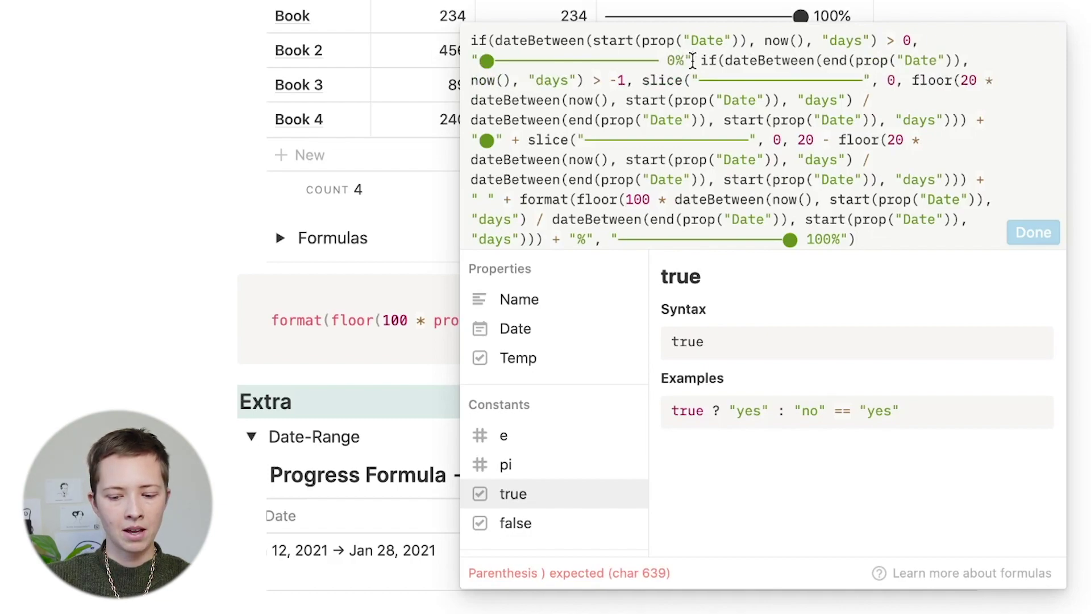
Step: Make the existing if the false result by adding a comma before it, and close the outer if with a parenthesis
click(693, 60)
text(,)
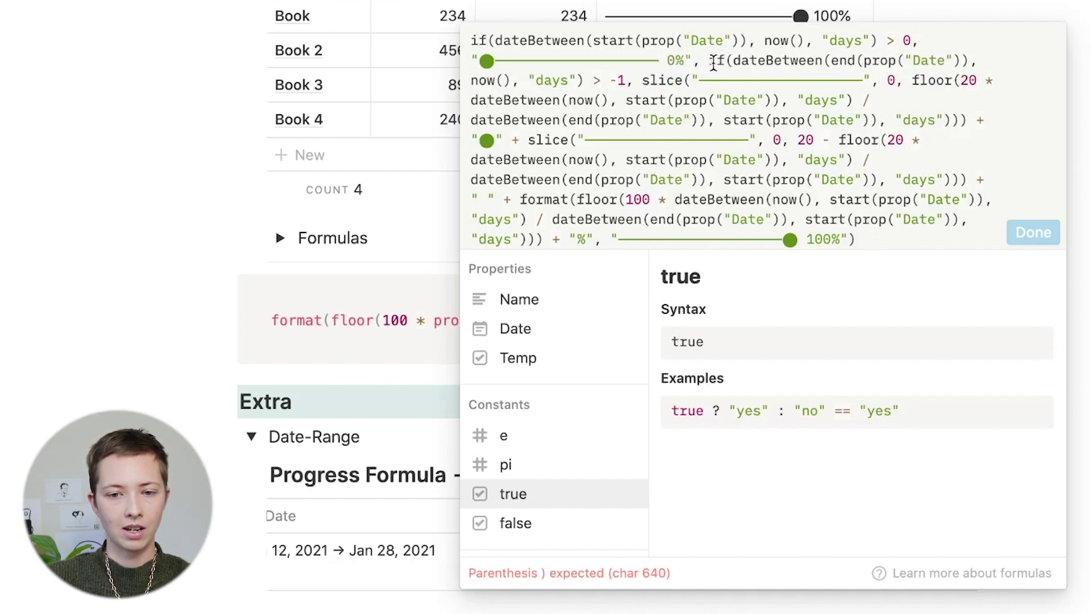
drag(710, 61, 814, 120)
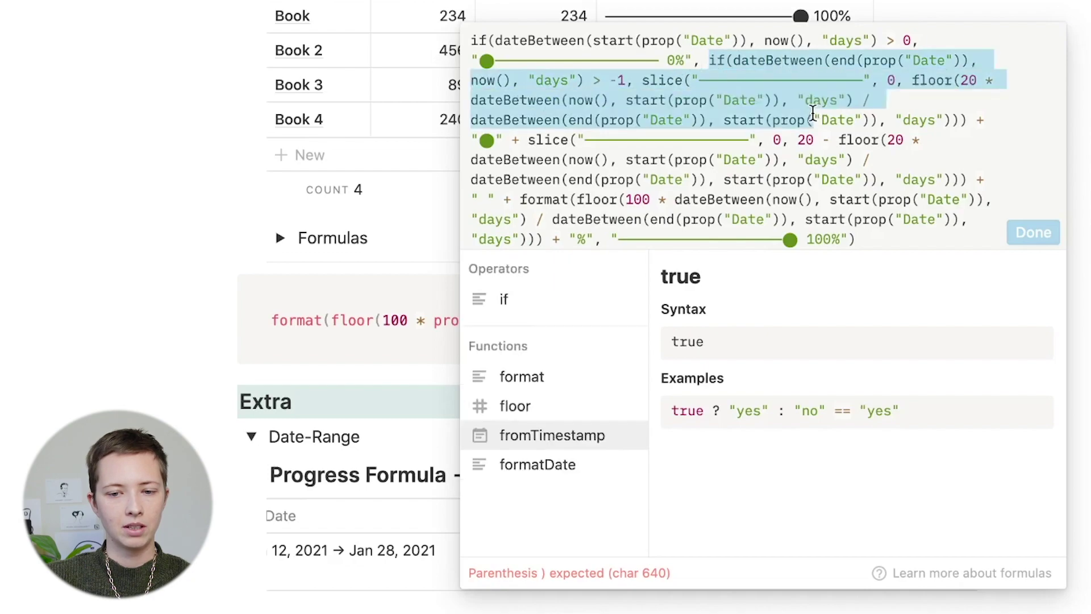
click(871, 244)
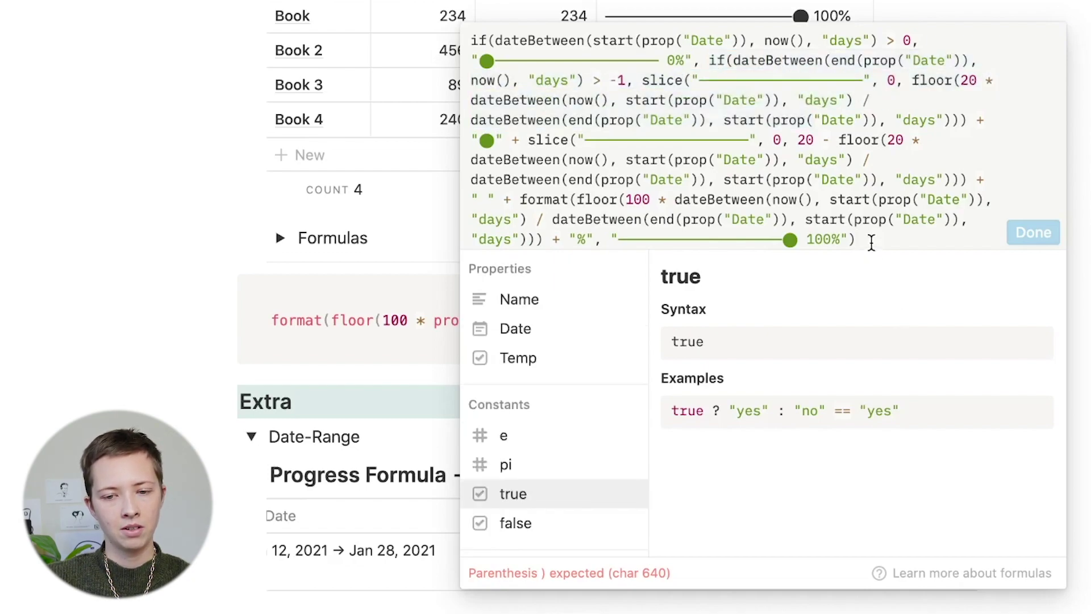
text())
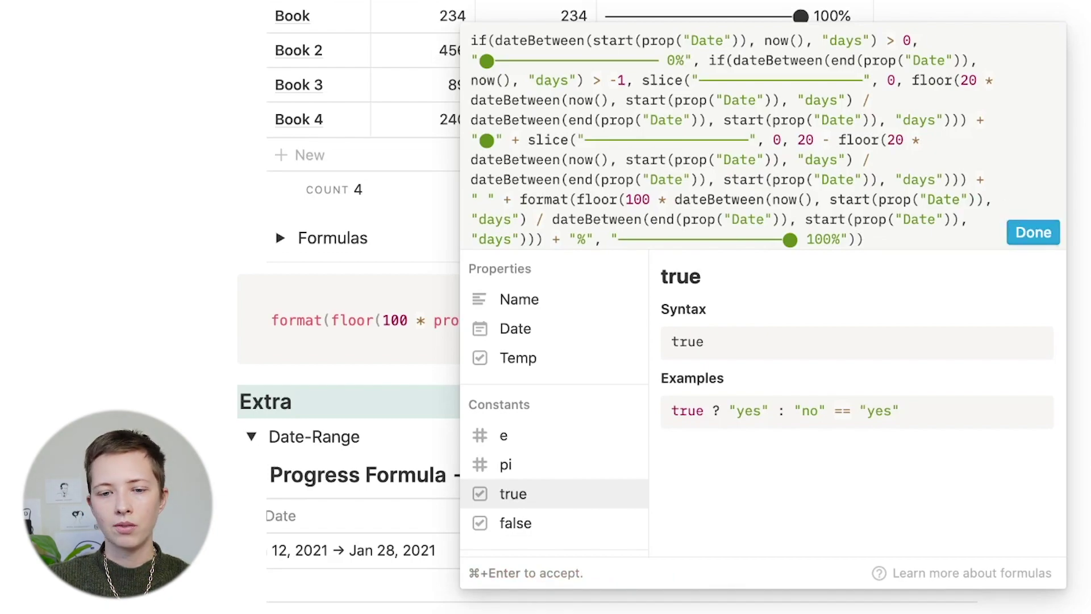
Step: Accept the finished Slider formula and delete the Temp property from the date-range table
click(1031, 234)
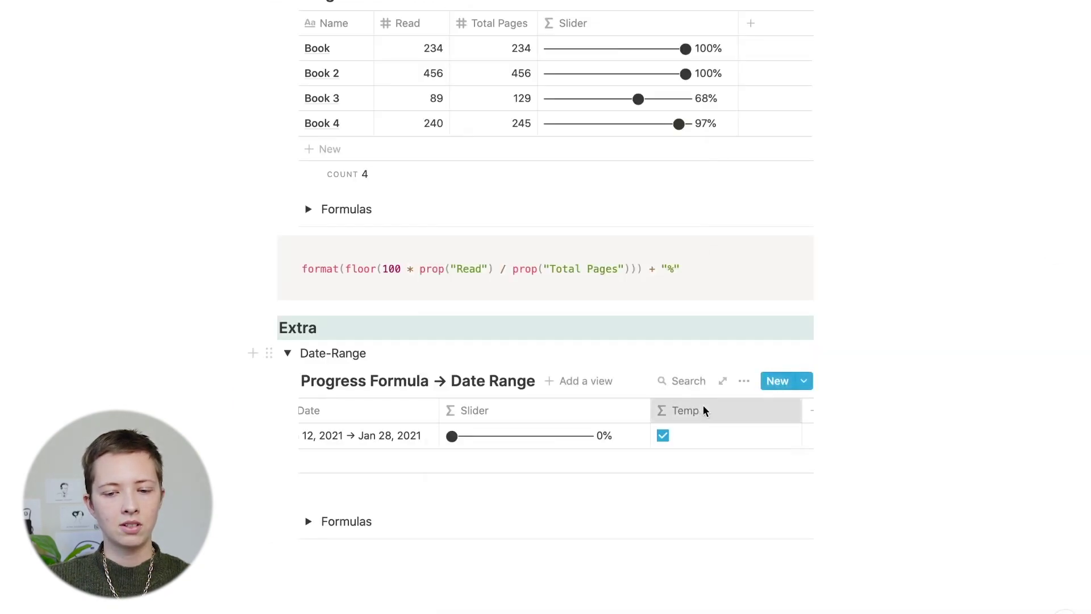
click(704, 407)
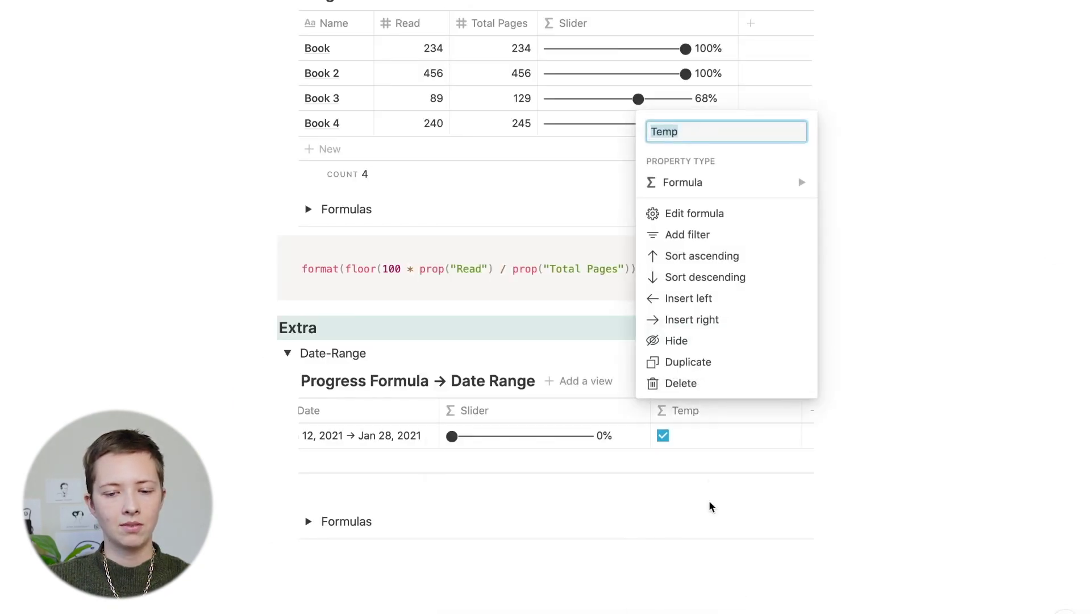
click(690, 384)
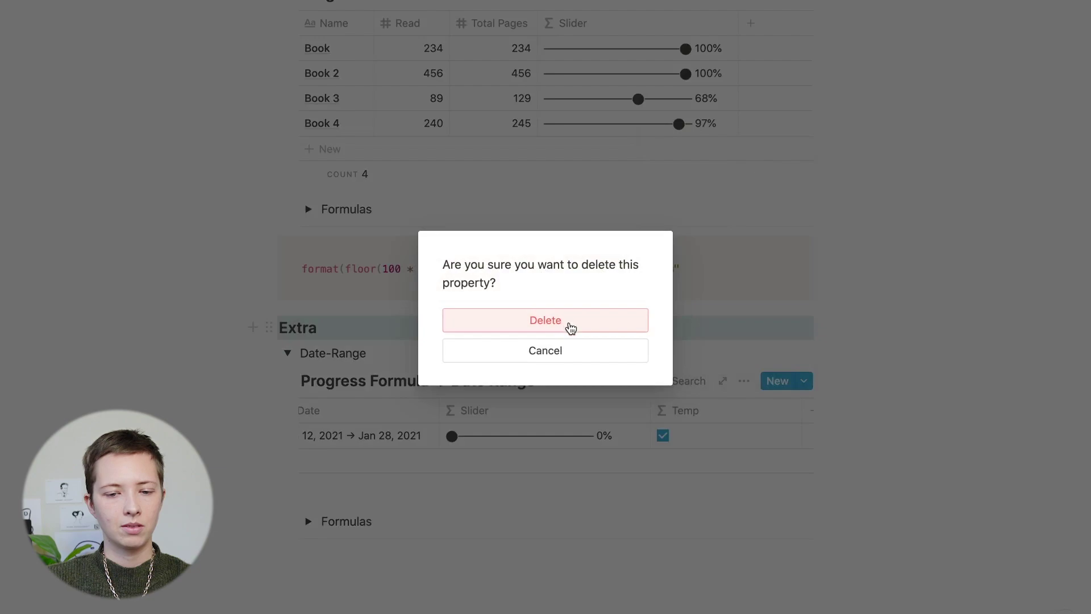
click(569, 324)
Step: Test the slider with a past range by setting the Date-Range Progress dates to Jan 1, 2021 through Jan 9, 2021
click(546, 436)
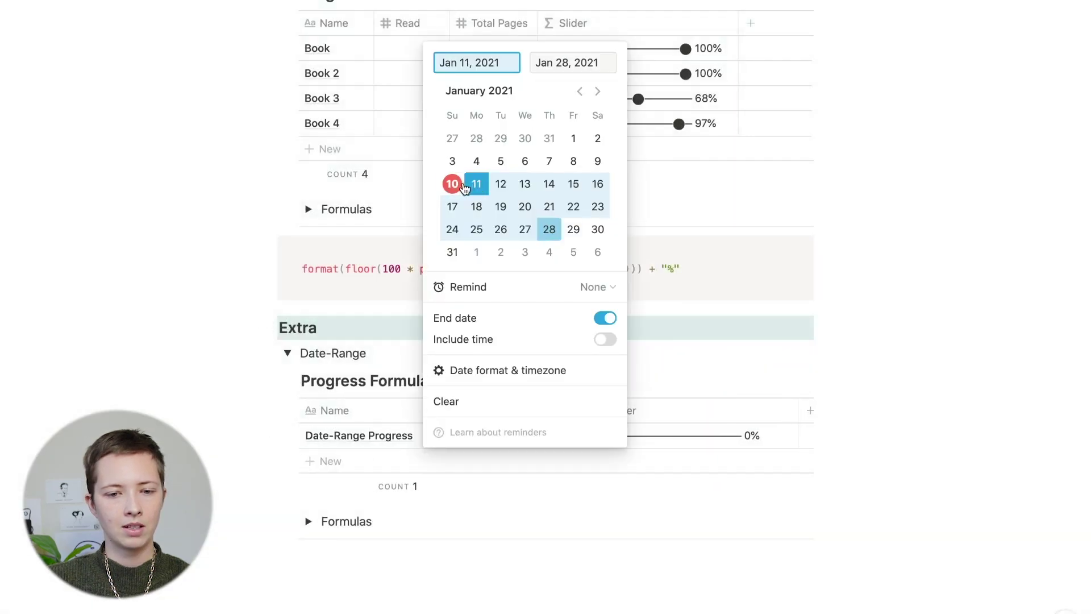
click(453, 184)
click(597, 161)
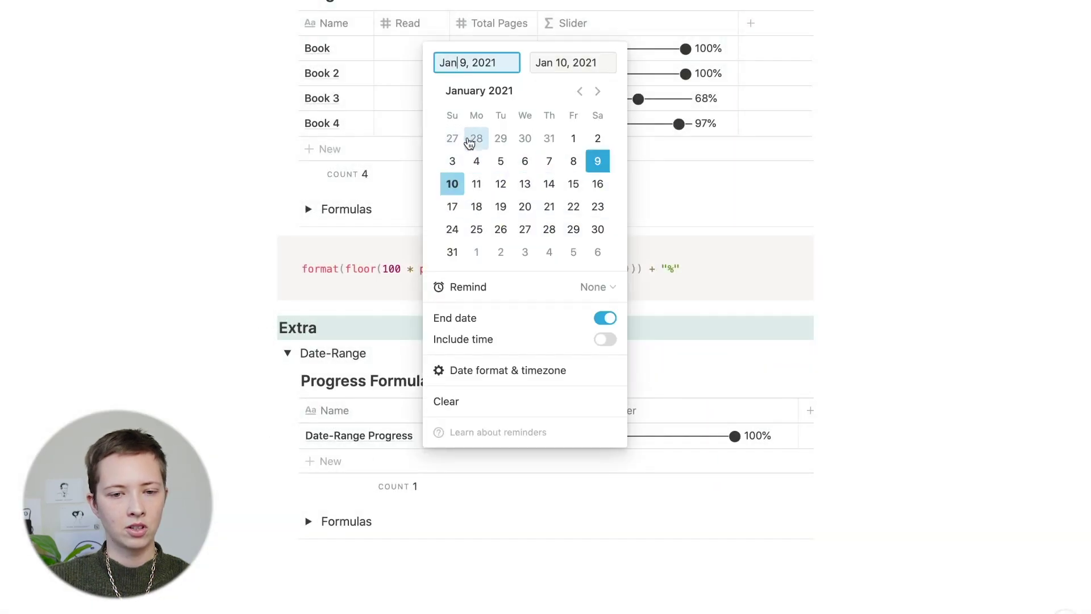
click(573, 138)
click(574, 63)
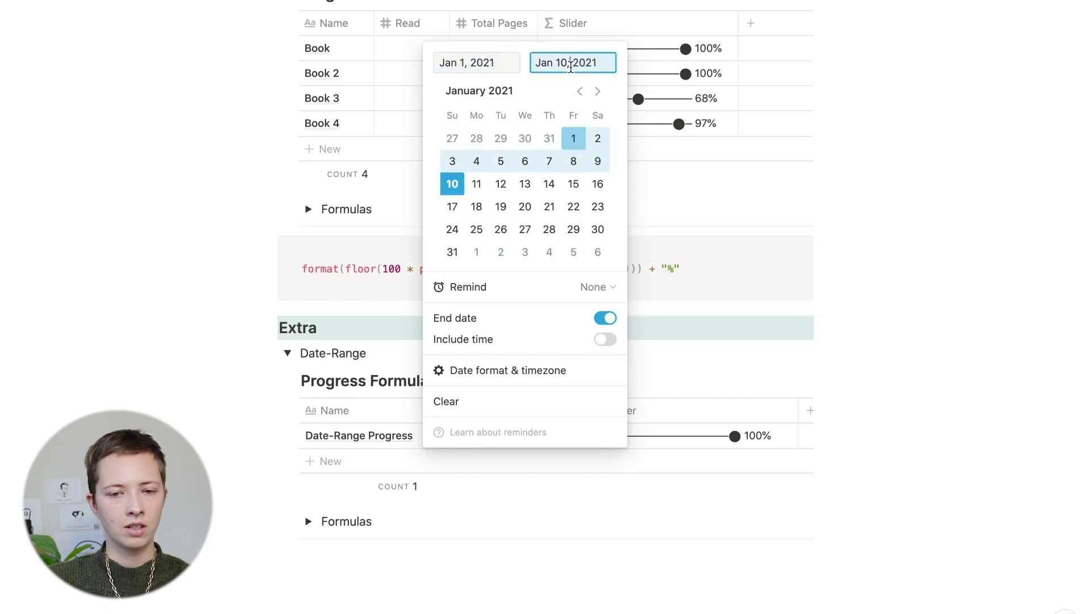
click(597, 165)
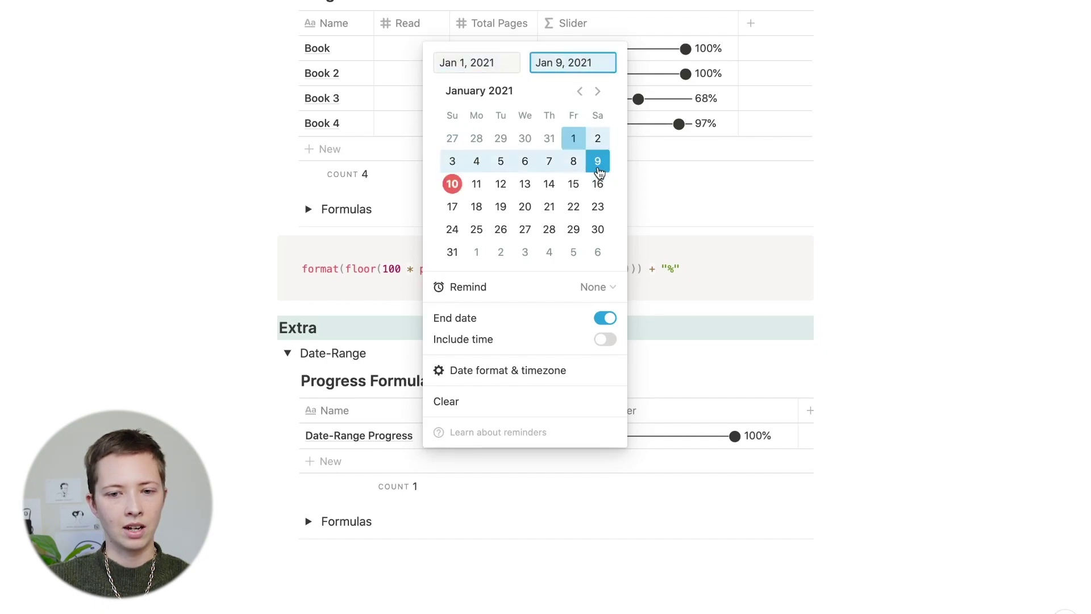
Step: Test the slider with a range in progress by setting the dates to Jan 4, 2021 through Jan 12, 2021
click(570, 165)
click(541, 165)
click(524, 164)
click(500, 163)
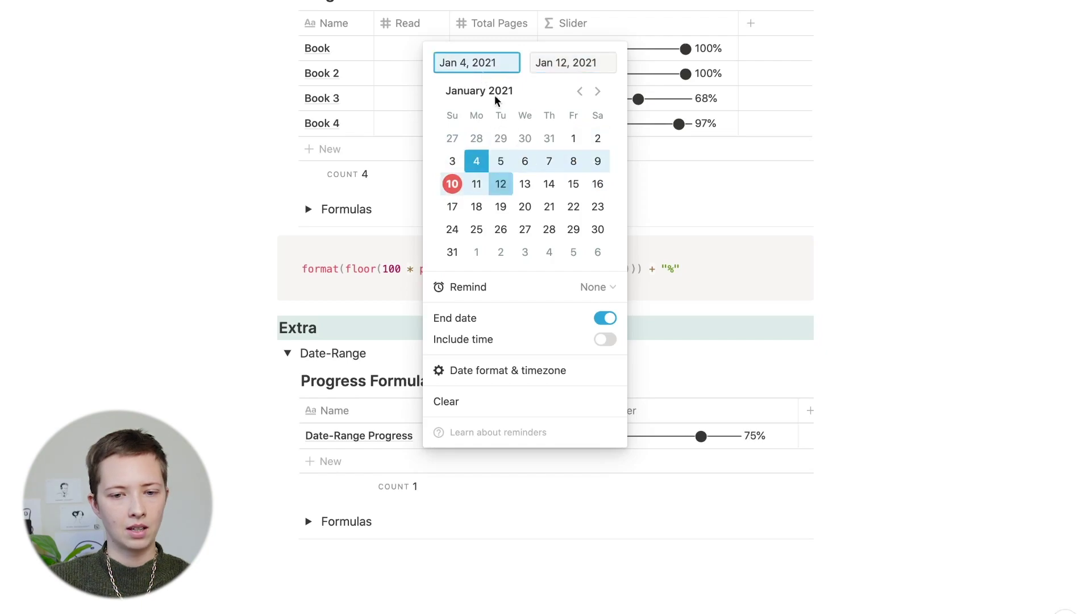
Step: Set the Date-Range Progress entry to a future range from Jan 12, 2021 to Jan 28, 2021
click(549, 229)
click(498, 64)
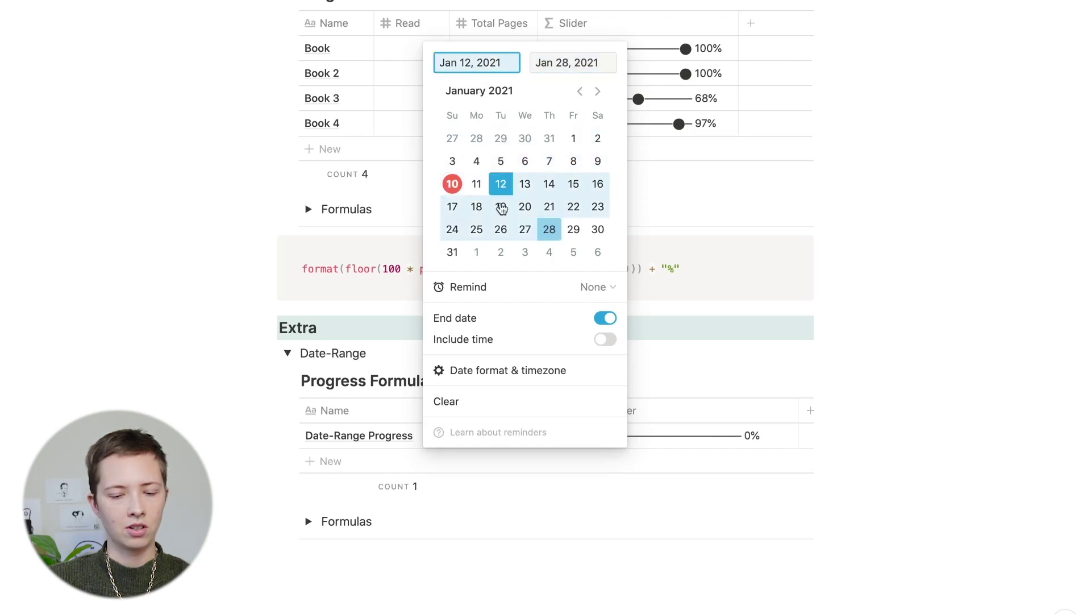
click(915, 418)
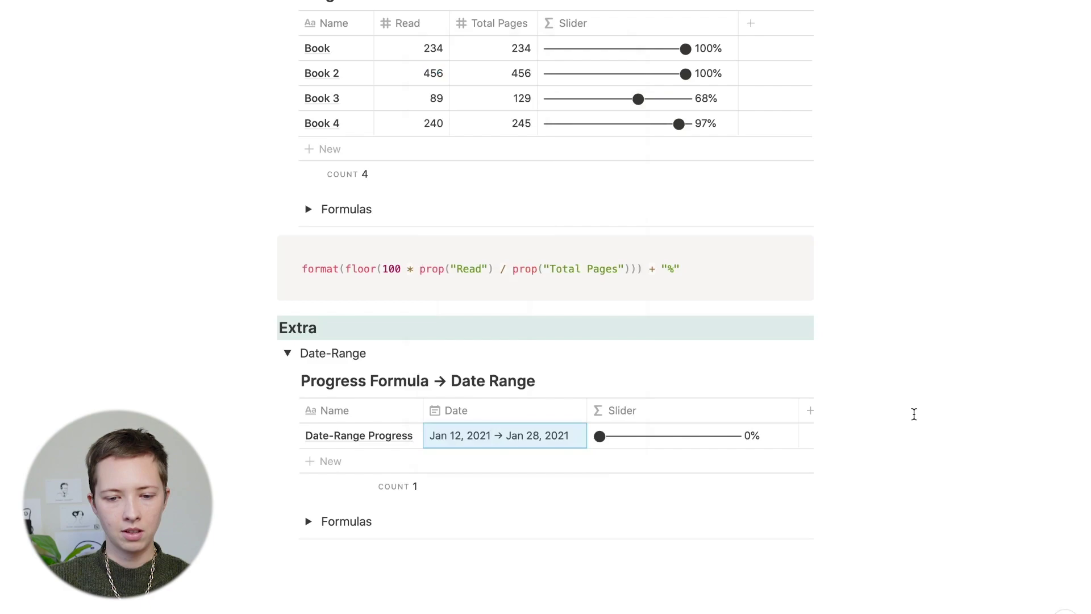
Step: Change the start date of the Date-Range Progress entry to Jan 19, 2021
click(499, 436)
click(500, 206)
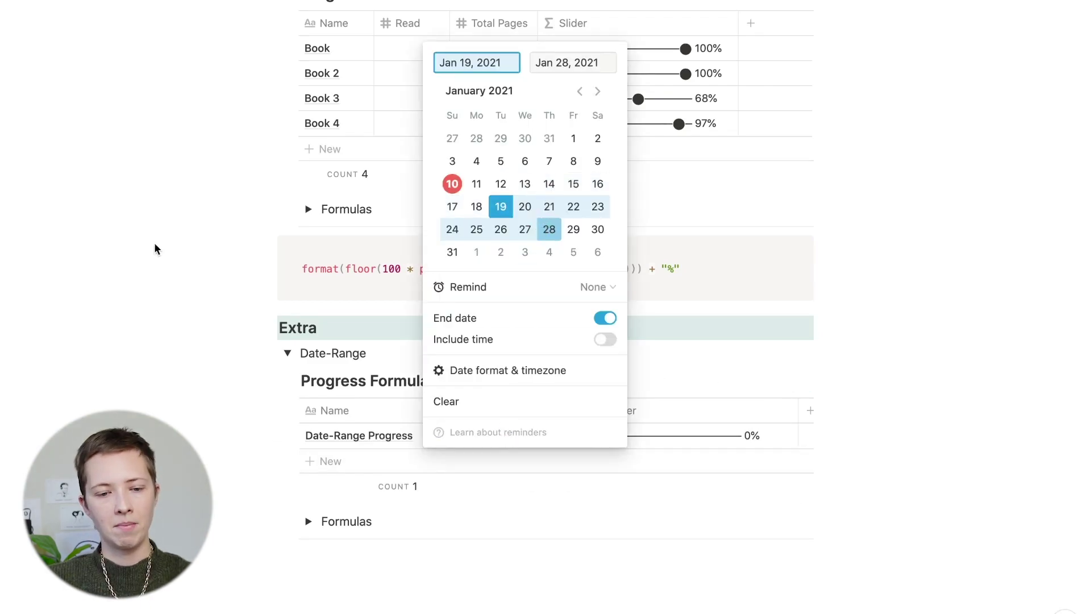
click(154, 245)
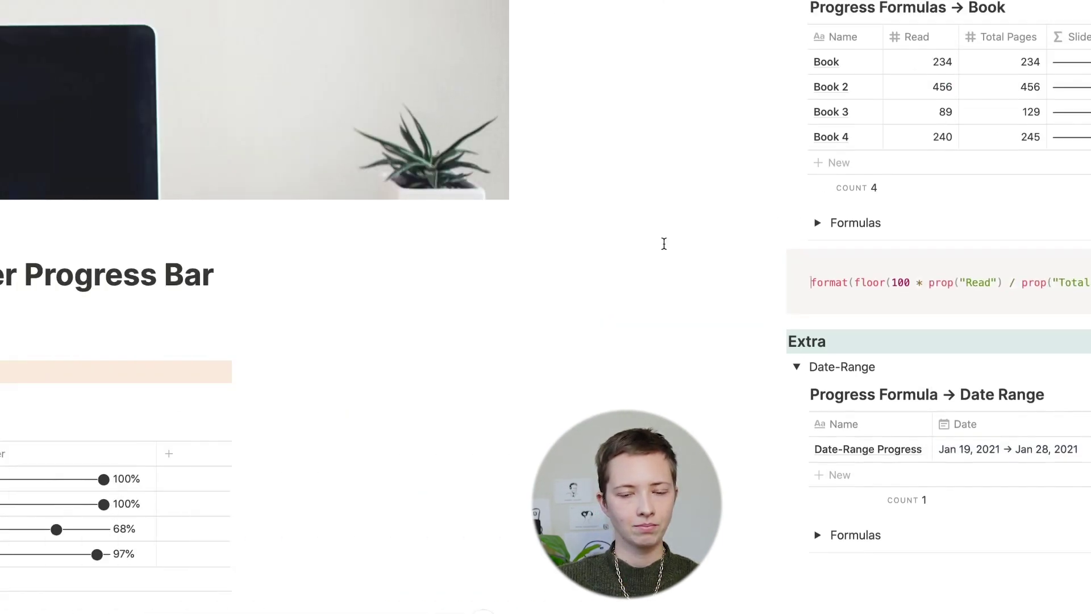